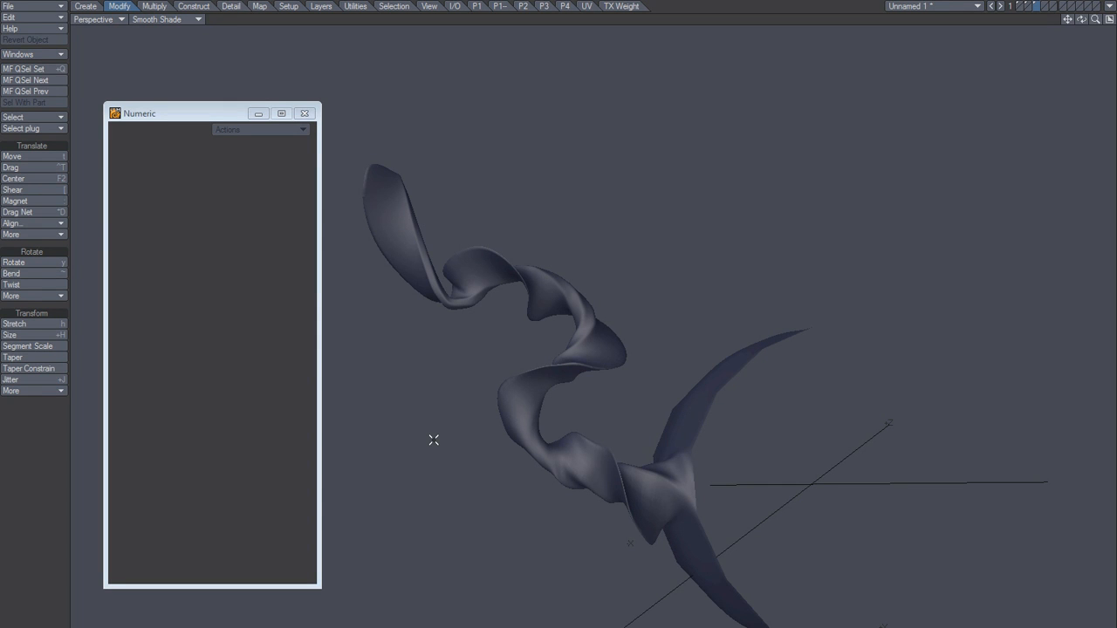
# Delete the twisted ribbon object, switch to the layer holding the faceted ball, and fit the ball in view
pyautogui.press('Delete')
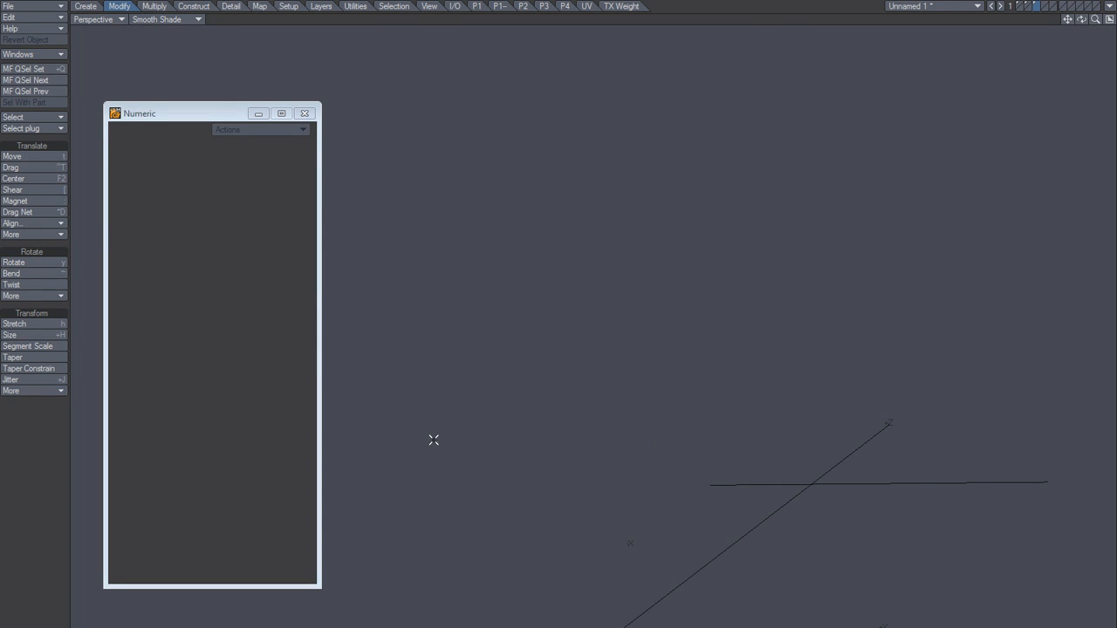
pyautogui.press('2')
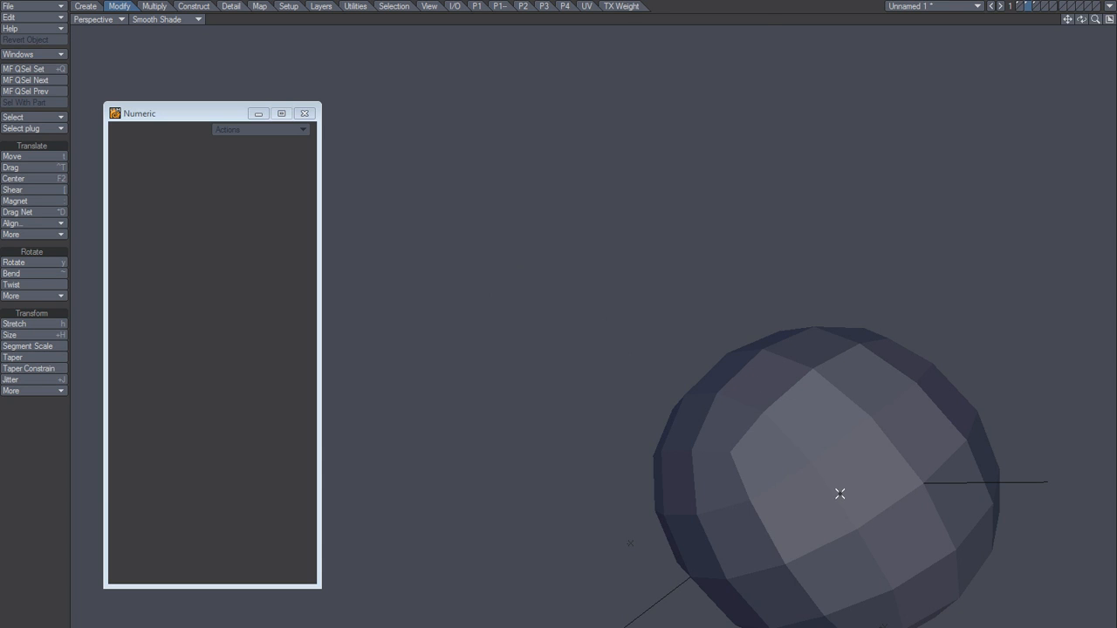
pyautogui.press('a')
pyautogui.keyDown('ctrl'); pyautogui.keyDown('alt'); pyautogui.moveTo(763, 458); pyautogui.dragTo(558, 537); pyautogui.keyUp('alt'); pyautogui.keyUp('ctrl')
pyautogui.keyDown('alt'); pyautogui.moveTo(815, 488); pyautogui.dragTo(614, 388); pyautogui.keyUp('alt')
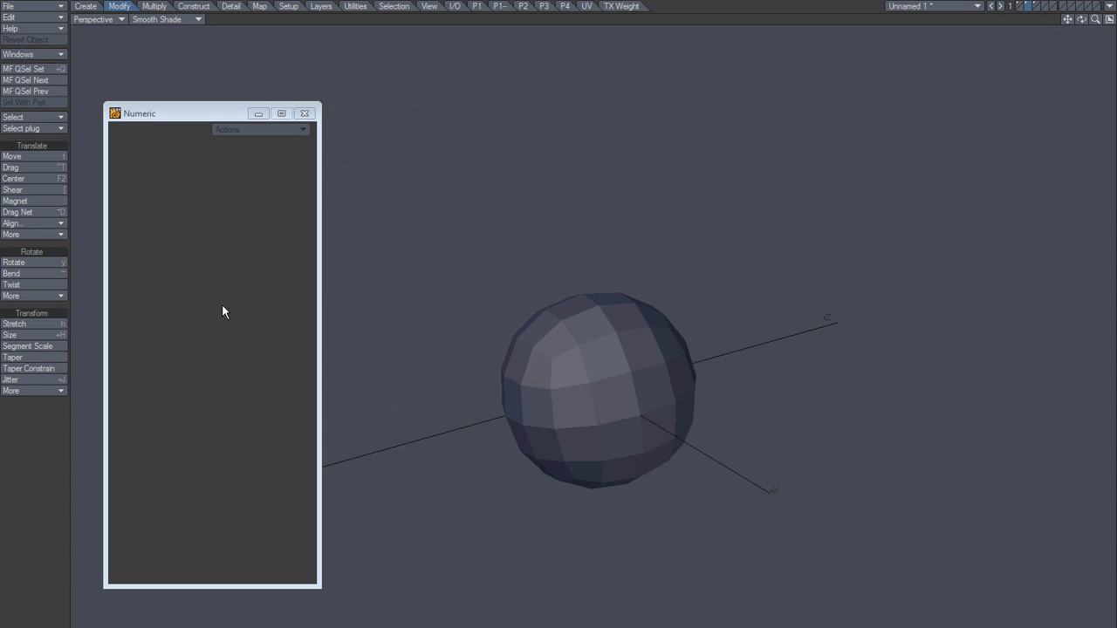
# Try Magic Bevel on the whole ball with no polygons selected
pyautogui.click(46, 234)
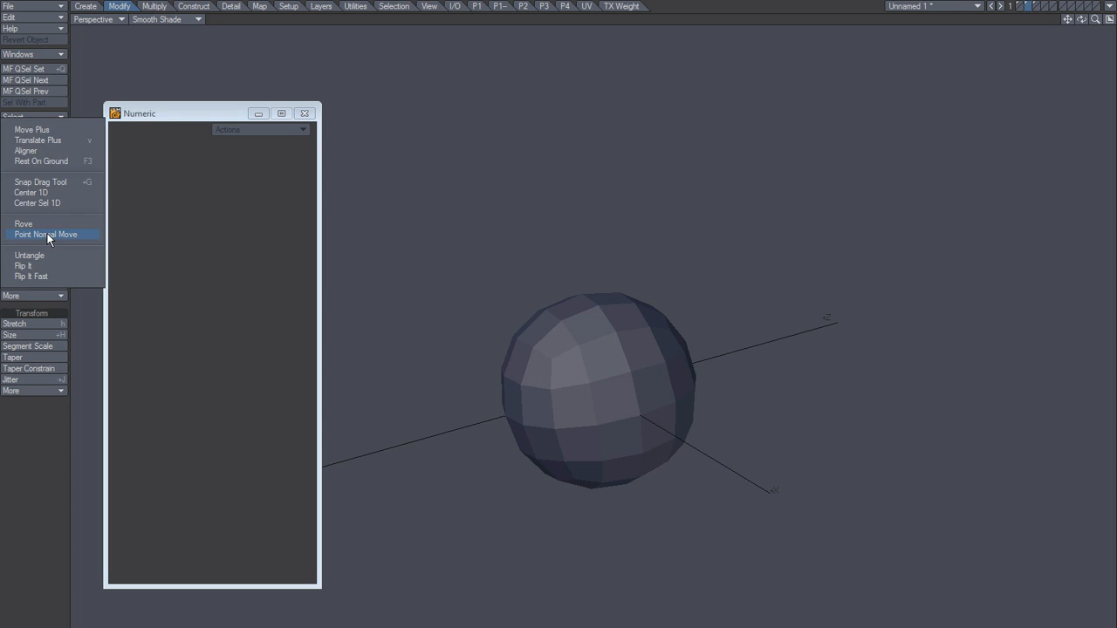
pyautogui.click(154, 6)
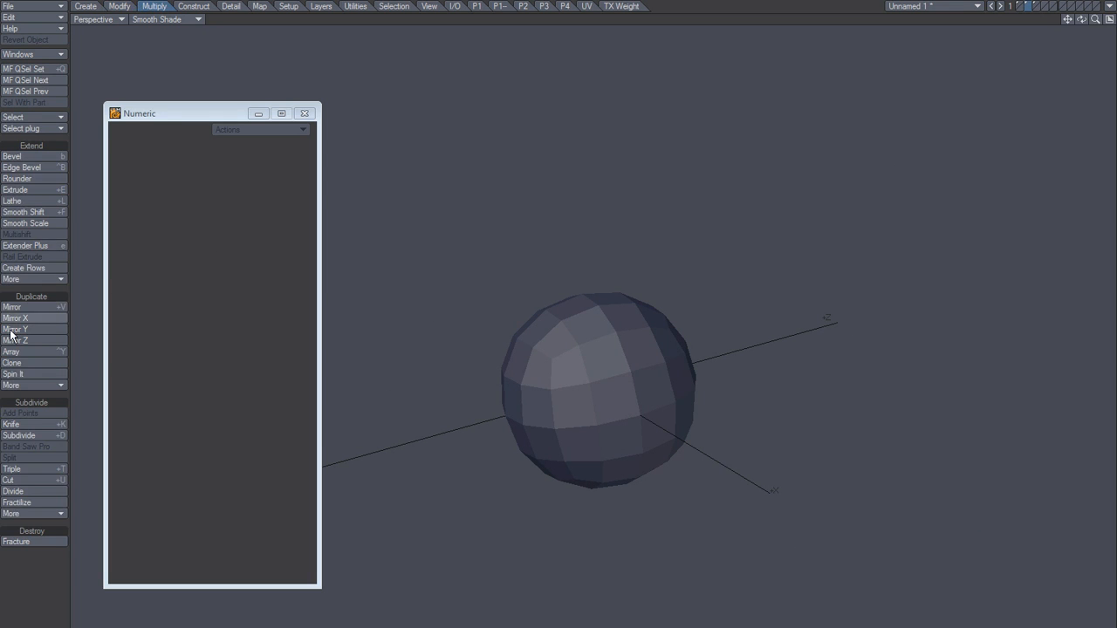
pyautogui.click(38, 280)
pyautogui.click(35, 277)
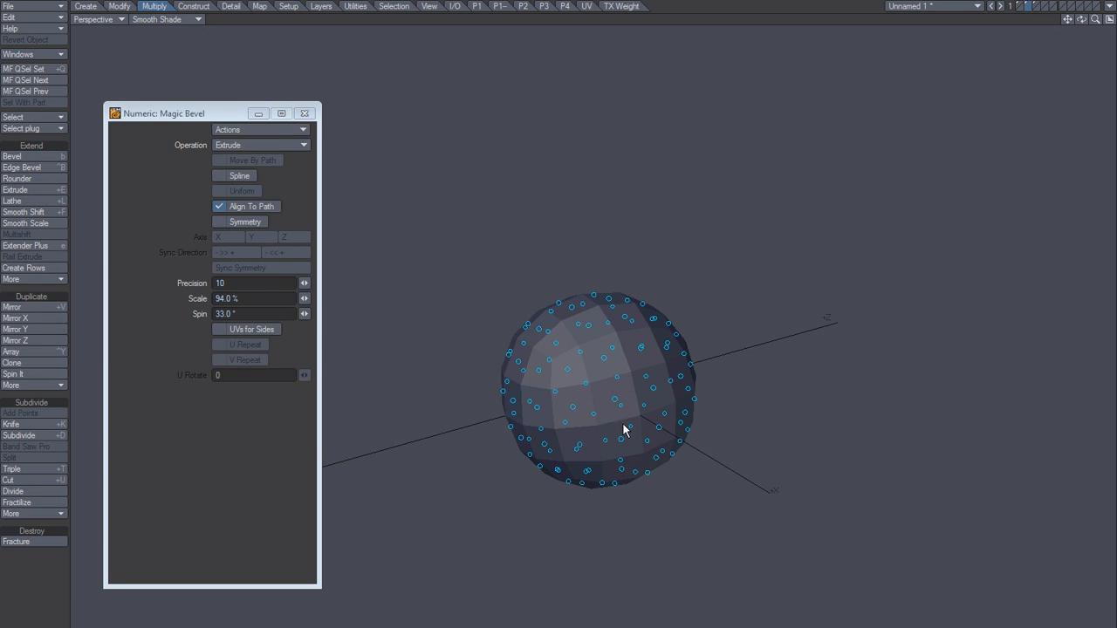
pyautogui.keyDown('alt'); pyautogui.moveTo(626, 438); pyautogui.dragTo(535, 329); pyautogui.keyUp('alt')
pyautogui.moveTo(601, 441)
pyautogui.keyDown('alt'); pyautogui.mouseDown()
pyautogui.moveTo(584, 431)
pyautogui.moveTo(600, 431)
pyautogui.mouseUp(); pyautogui.keyUp('alt')
pyautogui.press('space')
# Try Magic Bevel with a patch of polygons selected on the front of the ball
pyautogui.moveTo(580, 361)
pyautogui.mouseDown()
pyautogui.moveTo(604, 399)
pyautogui.moveTo(547, 413)
pyautogui.moveTo(591, 324)
pyautogui.mouseUp()
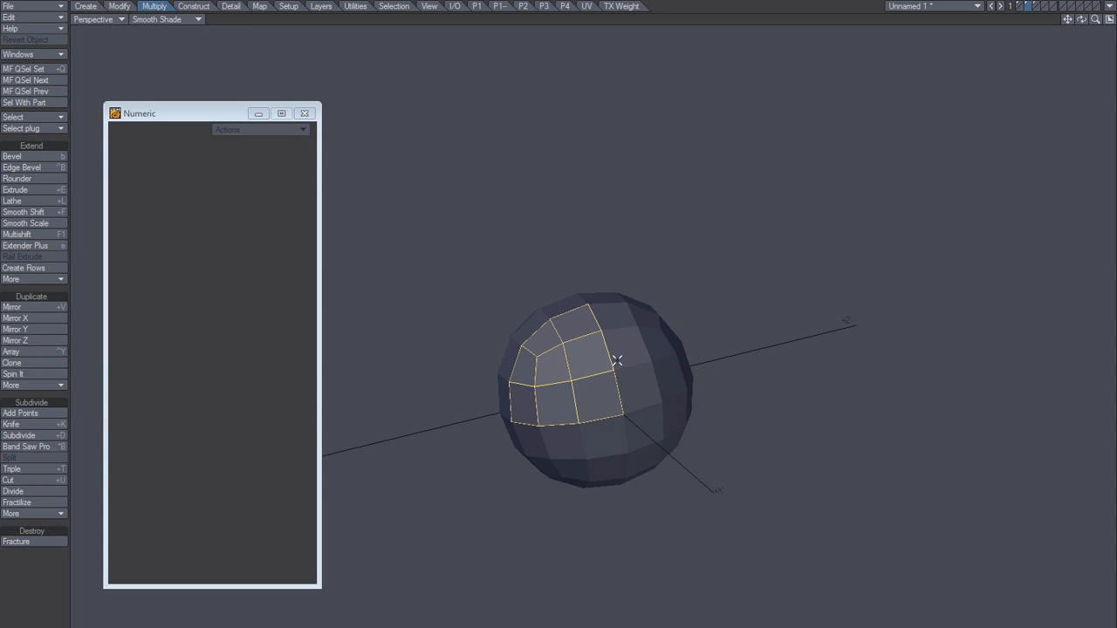
pyautogui.click(54, 280)
pyautogui.click(59, 286)
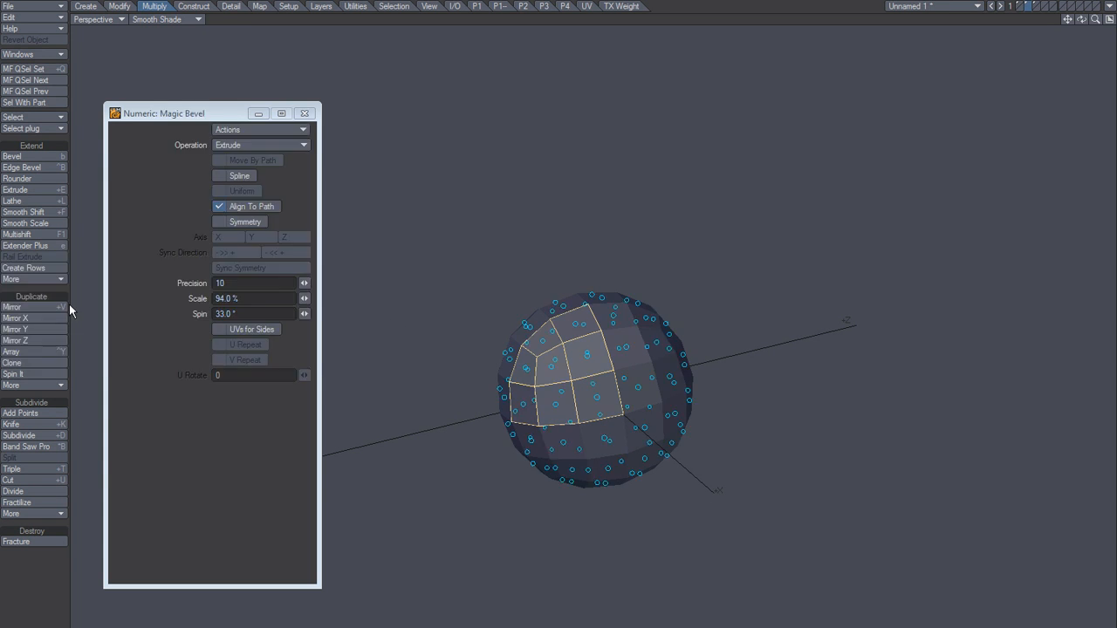
pyautogui.press('space')
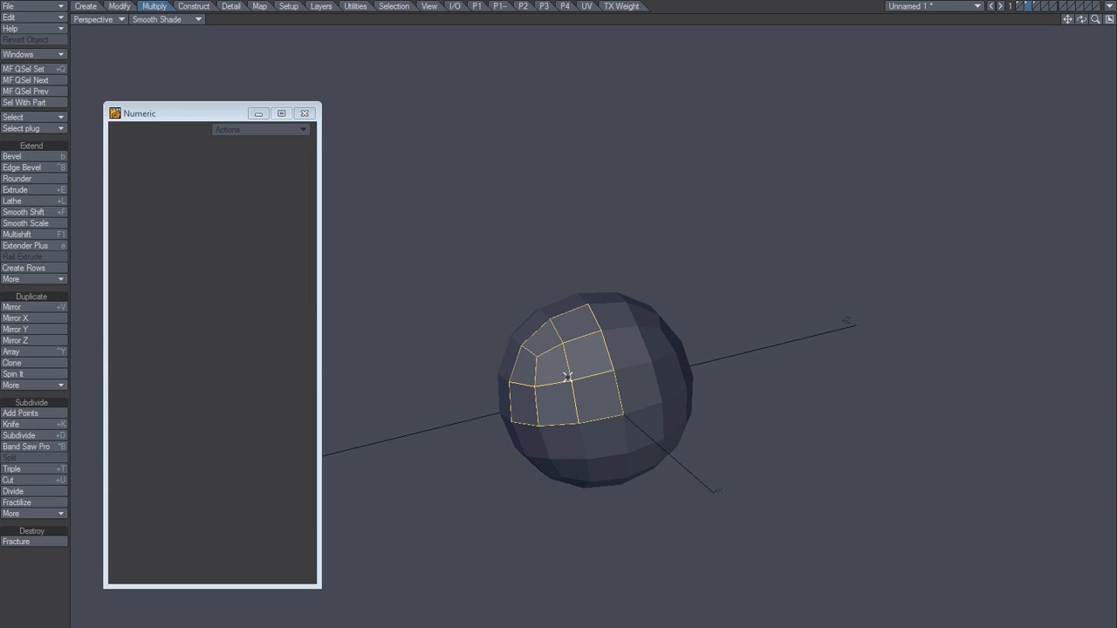
pyautogui.press('/')
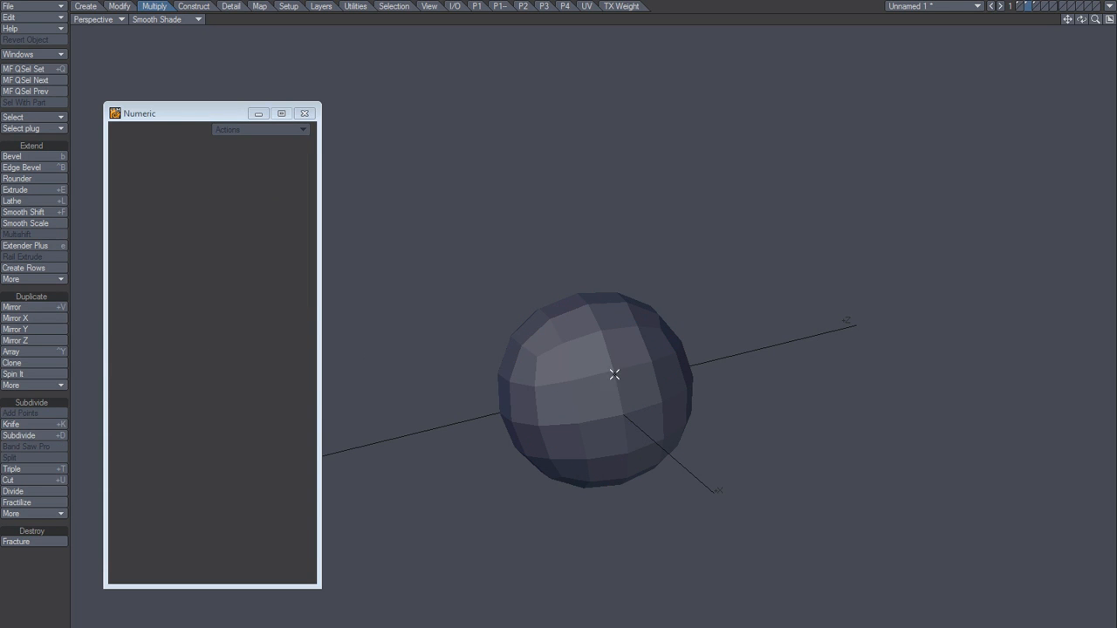
# Select the patch of polygons on the ball's near side, expand the selection and delete it
pyautogui.moveTo(620, 401); pyautogui.dragTo(640, 409)
pyautogui.hotkey('shift', ']')
pyautogui.press('Delete')
# Switch the viewport to Wireframe Shade, expand the polygon selection on the ball's far side and delete it
pyautogui.moveTo(681, 433)
pyautogui.keyDown('alt'); pyautogui.mouseDown()
pyautogui.moveTo(573, 376)
pyautogui.moveTo(605, 394)
pyautogui.mouseUp(); pyautogui.keyUp('alt')
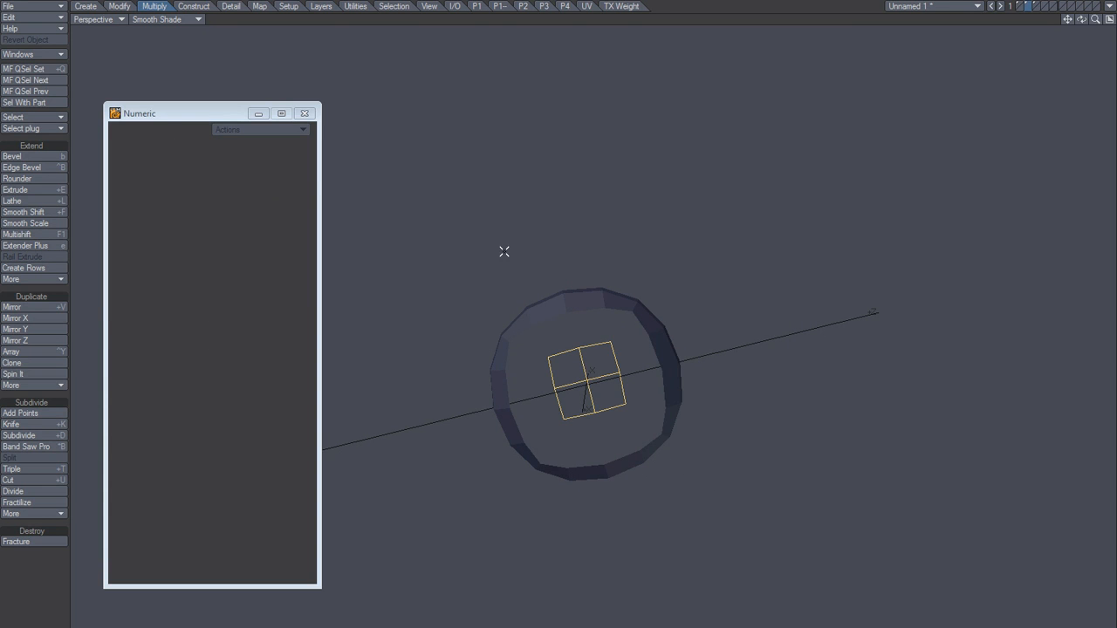
pyautogui.click(185, 21)
pyautogui.click(185, 43)
pyautogui.hotkey('shift', ']')
pyautogui.keyDown('alt'); pyautogui.moveTo(618, 429); pyautogui.dragTo(599, 418); pyautogui.keyUp('alt')
pyautogui.press('Delete')
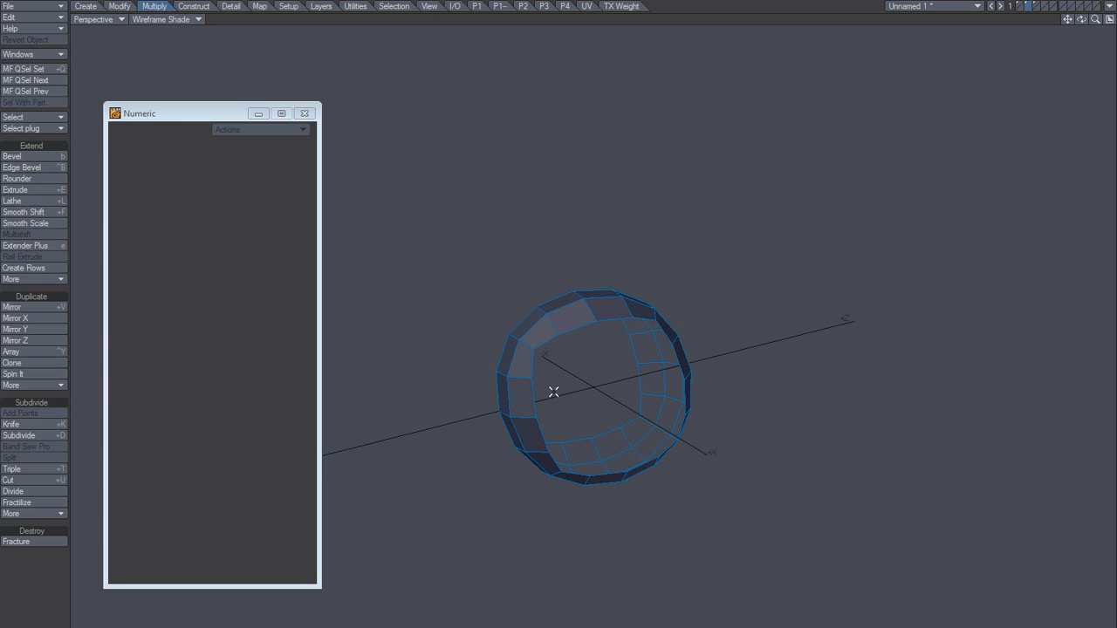
# Activate Magic Bevel on the remaining ring of polygons and reset the tool's settings to their defaults
pyautogui.click(55, 278)
pyautogui.click(54, 278)
pyautogui.keyDown('alt'); pyautogui.moveTo(644, 337); pyautogui.dragTo(596, 409); pyautogui.keyUp('alt')
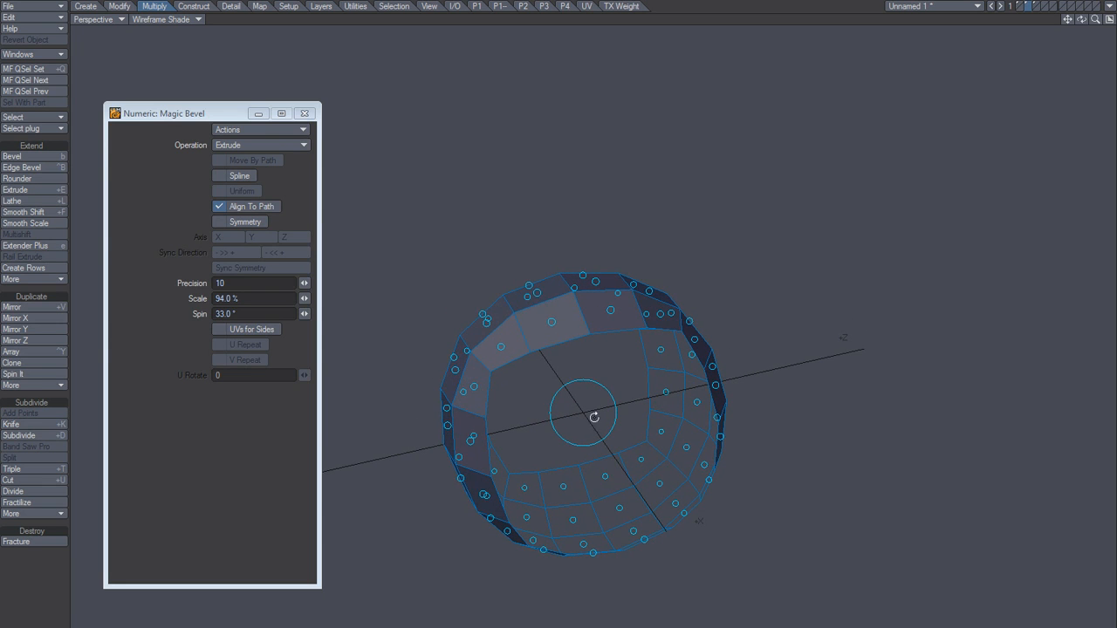
pyautogui.keyDown('alt'); pyautogui.moveTo(535, 350); pyautogui.dragTo(594, 370); pyautogui.keyUp('alt')
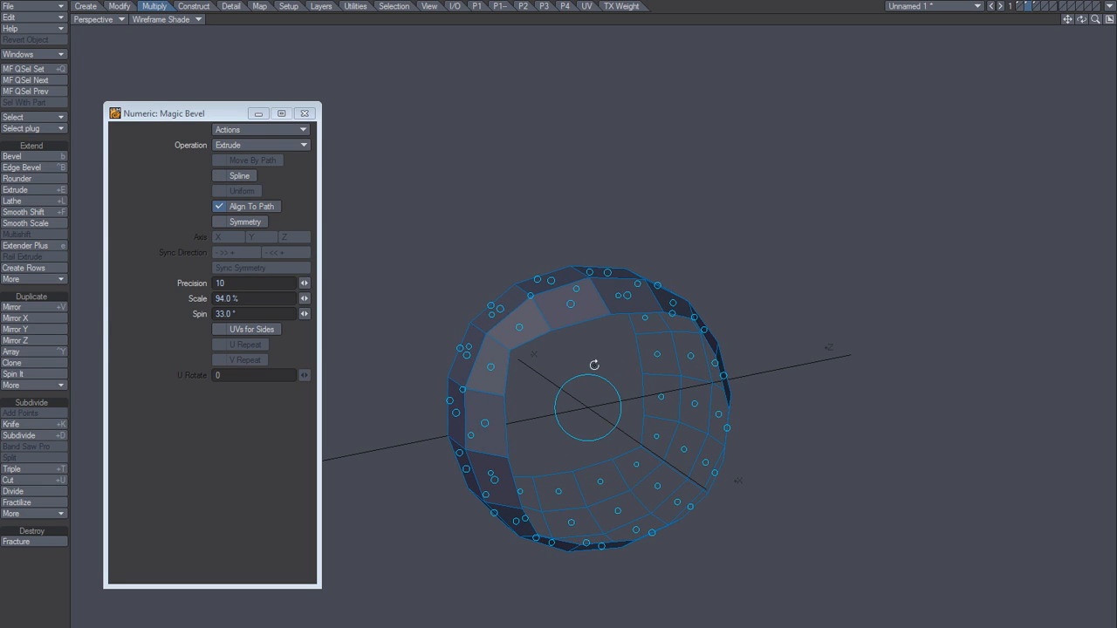
pyautogui.keyDown('alt'); pyautogui.moveTo(525, 385); pyautogui.dragTo(580, 416); pyautogui.keyUp('alt')
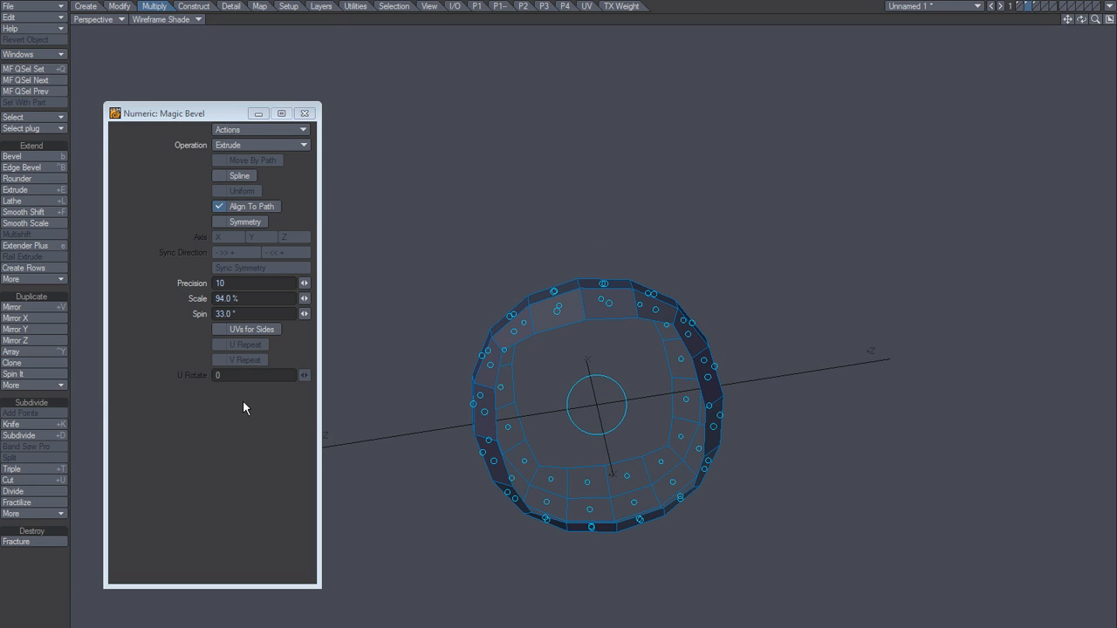
pyautogui.click(257, 128)
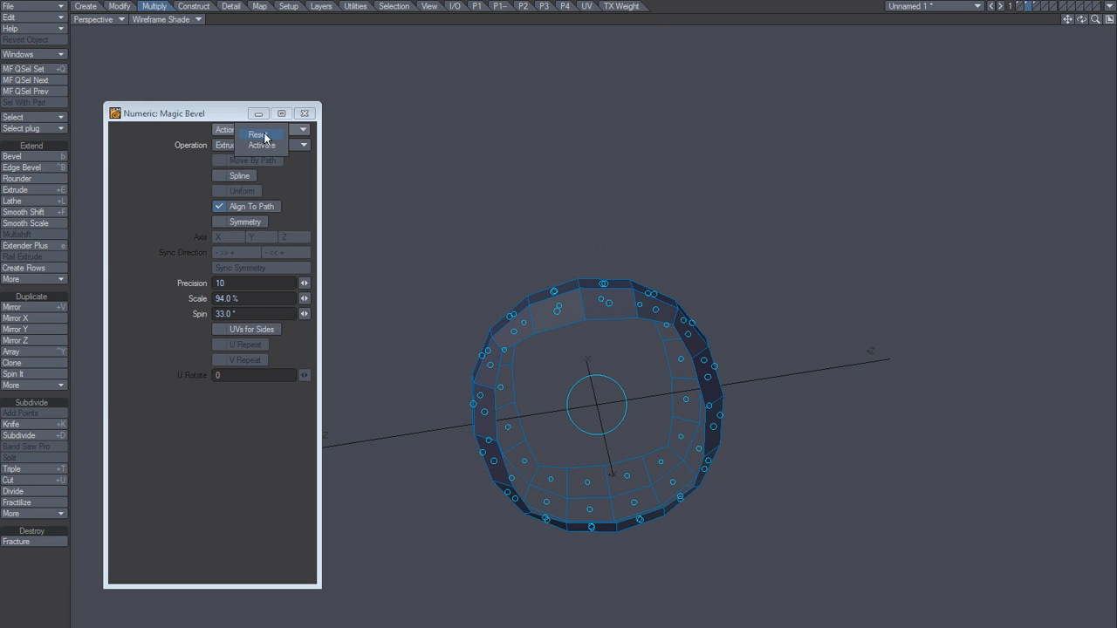
pyautogui.click(260, 135)
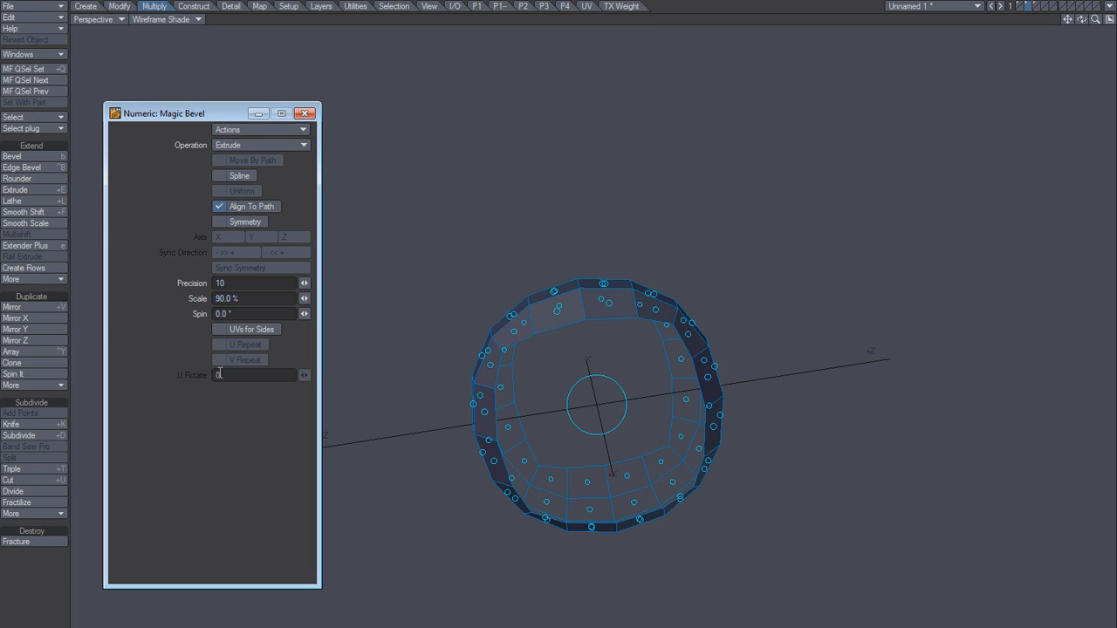
# Try extruding three curved arms from polygons along the ring's upper side, and undo them
pyautogui.keyDown('alt'); pyautogui.moveTo(585, 378); pyautogui.dragTo(571, 404); pyautogui.keyUp('alt')
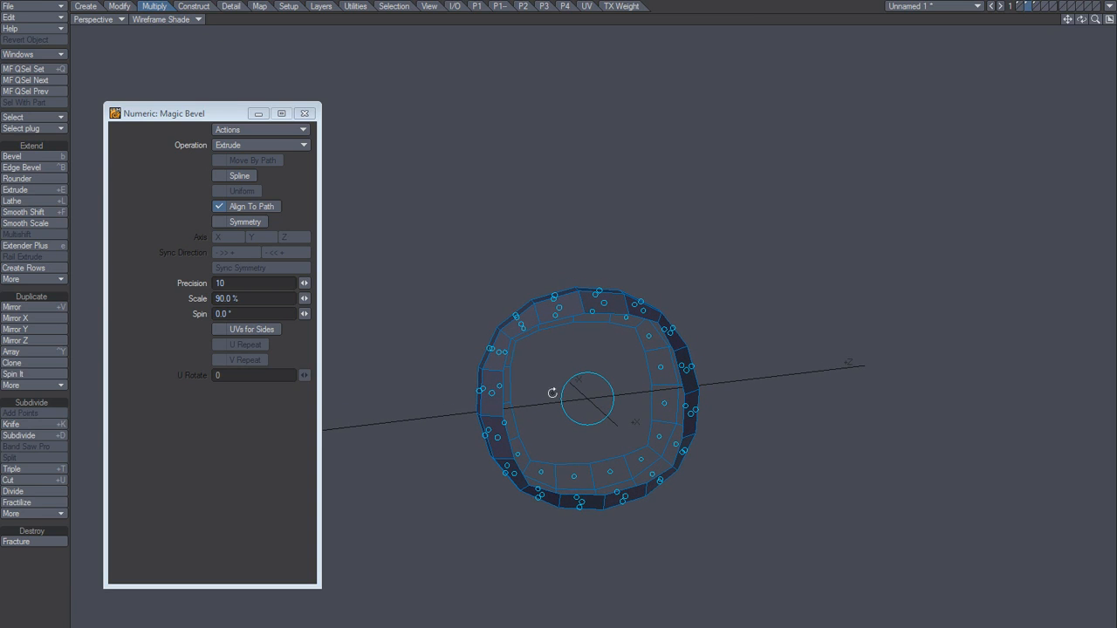
pyautogui.moveTo(503, 358)
pyautogui.mouseDown()
pyautogui.moveTo(431, 252)
pyautogui.moveTo(427, 185)
pyautogui.mouseUp()
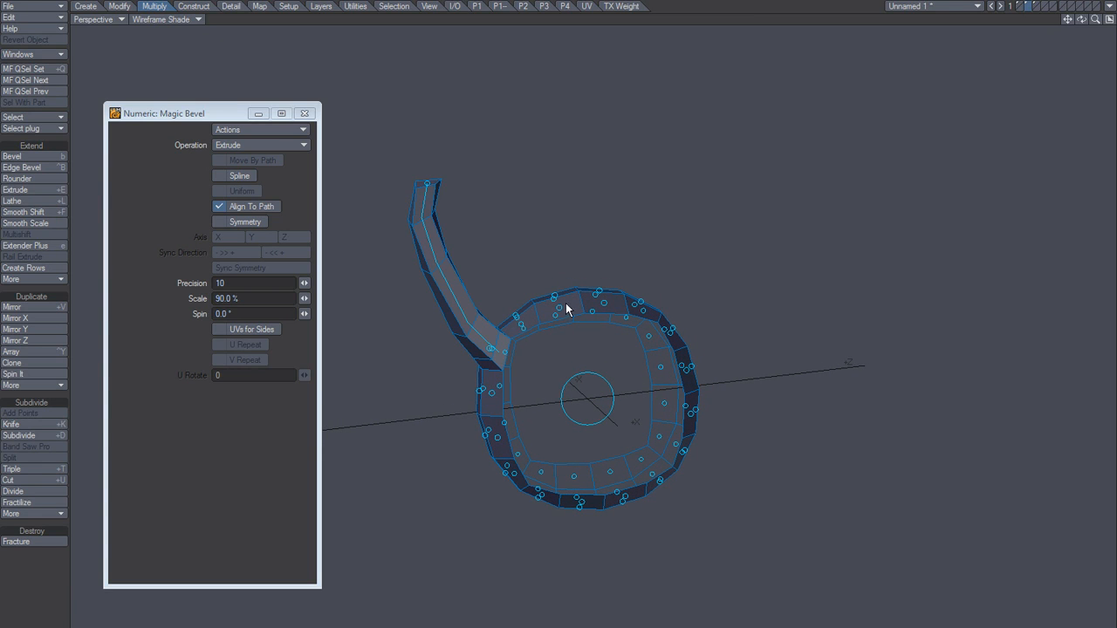
pyautogui.moveTo(561, 314)
pyautogui.mouseDown()
pyautogui.moveTo(683, 140)
pyautogui.moveTo(635, 153)
pyautogui.mouseUp()
pyautogui.moveTo(649, 316); pyautogui.dragTo(801, 243)
pyautogui.keyDown('alt'); pyautogui.moveTo(693, 412); pyautogui.dragTo(584, 408); pyautogui.keyUp('alt')
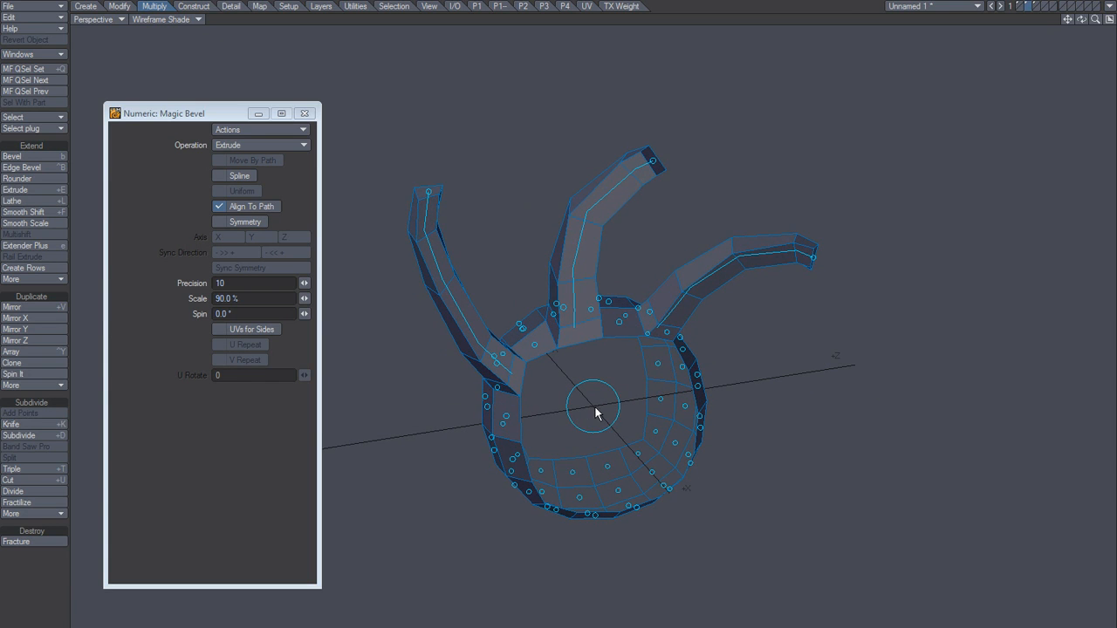
pyautogui.hotkey('ctrl', 'z')
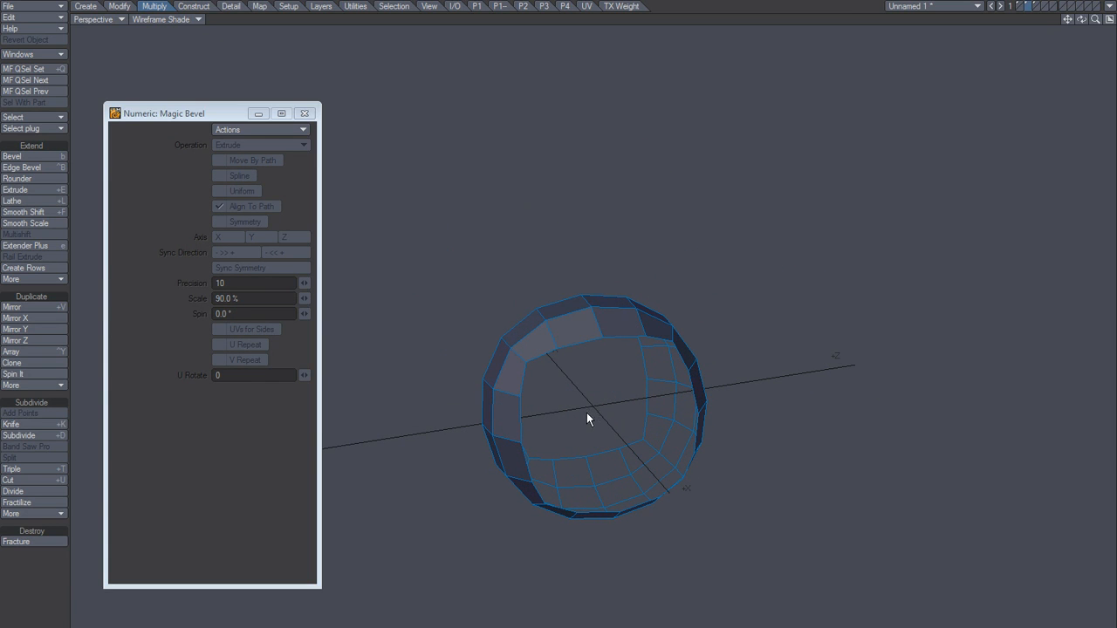
# Reactivate Magic Bevel and extrude three curved arms from the upper polygons of the ring
pyautogui.keyDown('alt'); pyautogui.moveTo(611, 427); pyautogui.dragTo(594, 429); pyautogui.keyUp('alt')
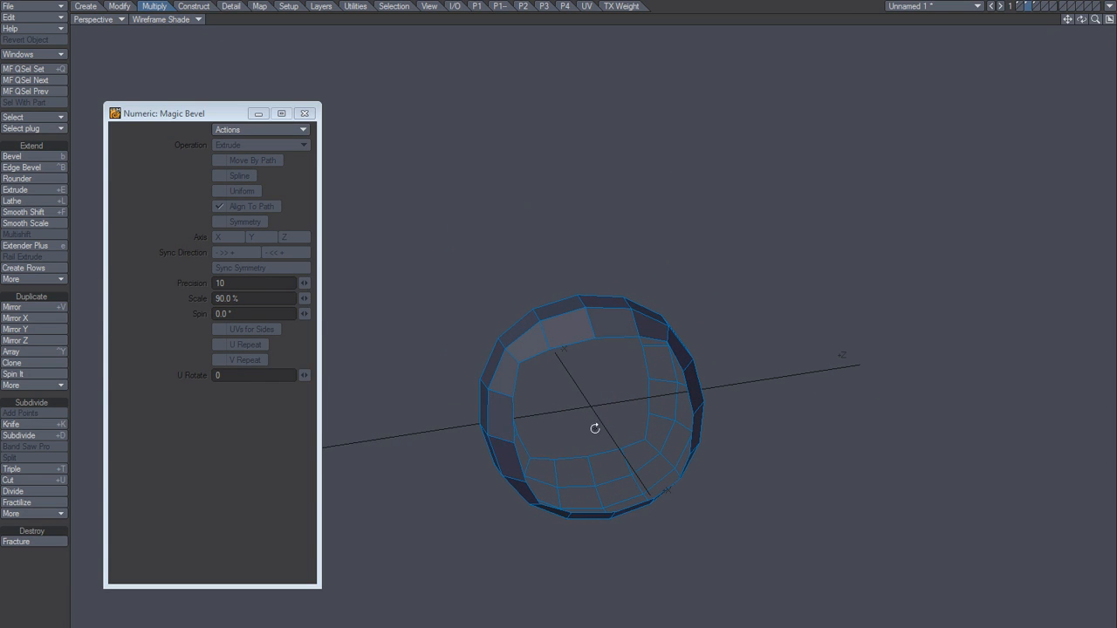
pyautogui.click(267, 130)
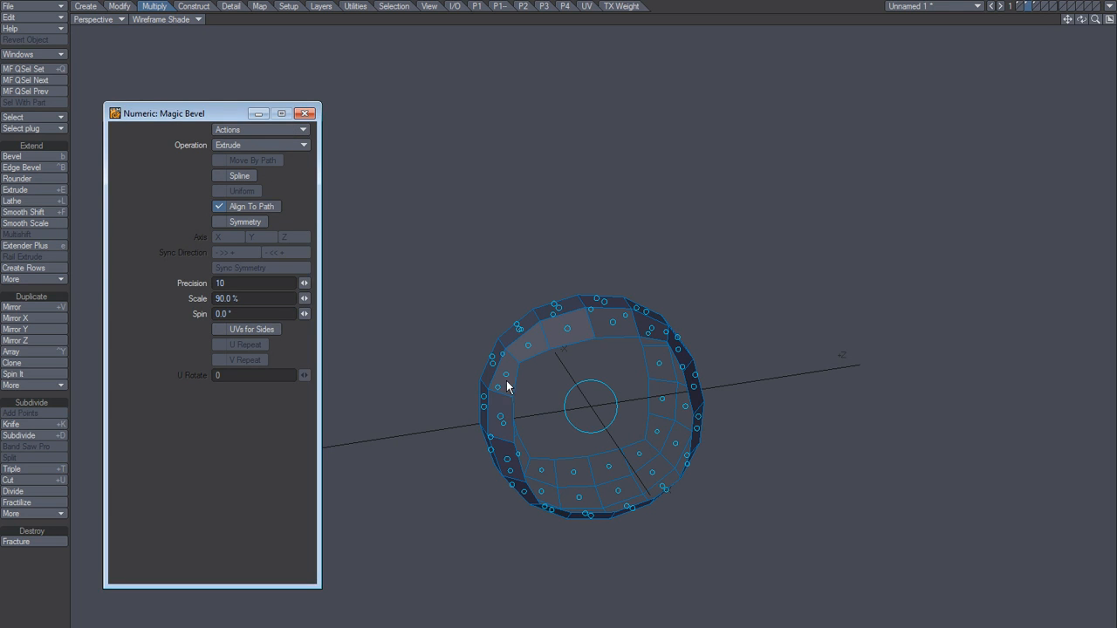
pyautogui.moveTo(506, 374)
pyautogui.mouseDown()
pyautogui.moveTo(462, 272)
pyautogui.moveTo(469, 176)
pyautogui.mouseUp()
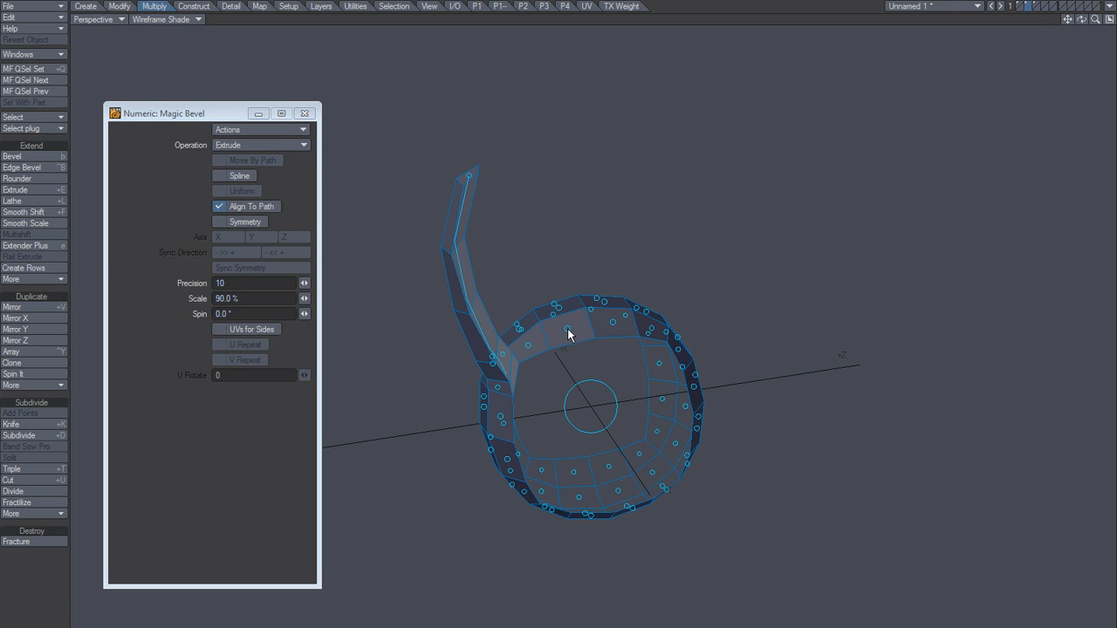
pyautogui.moveTo(569, 335); pyautogui.dragTo(666, 166)
pyautogui.moveTo(651, 332); pyautogui.dragTo(864, 210)
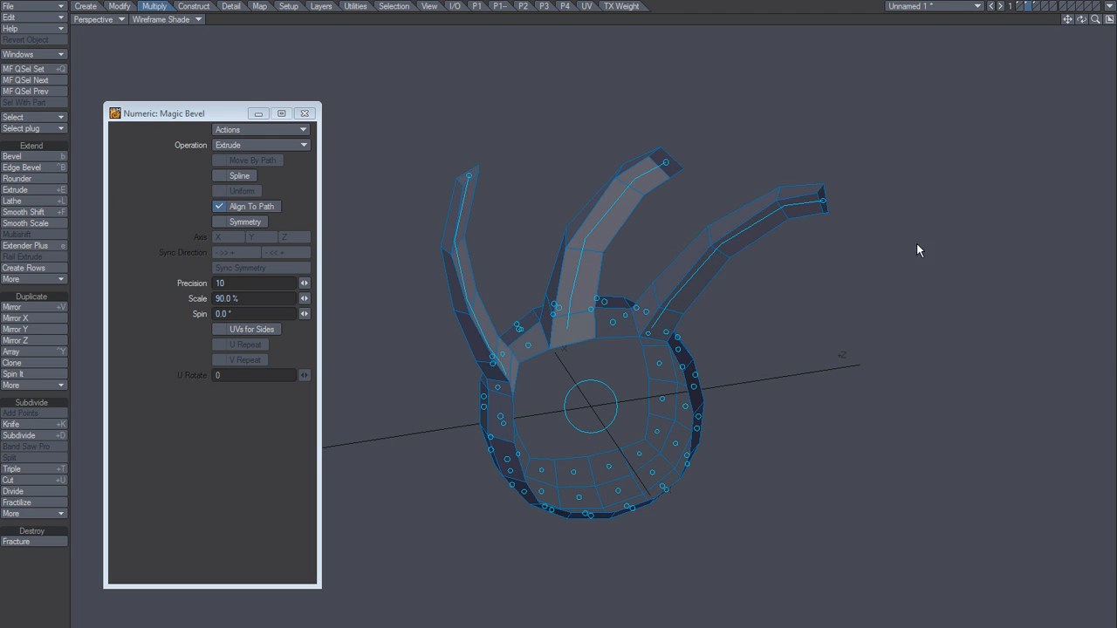
pyautogui.moveTo(578, 456)
pyautogui.keyDown('alt'); pyautogui.mouseDown()
pyautogui.moveTo(456, 392)
pyautogui.moveTo(626, 476)
pyautogui.moveTo(602, 453)
pyautogui.mouseUp(); pyautogui.keyUp('alt')
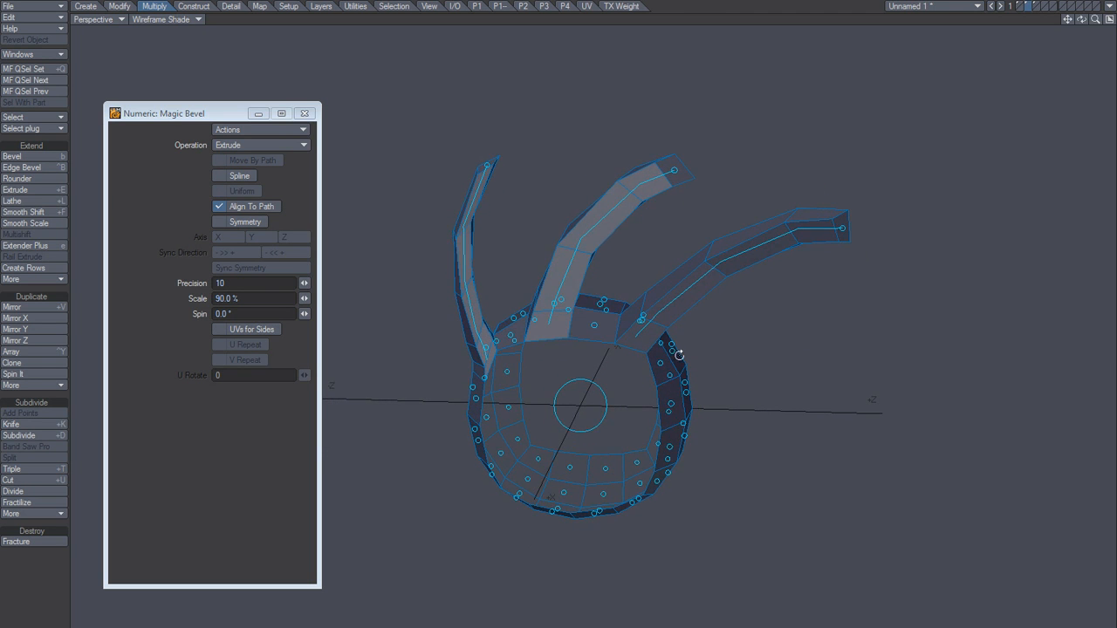
# Remove all three extruded arms with the Delete Path operation and reset Magic Bevel
pyautogui.click(299, 147)
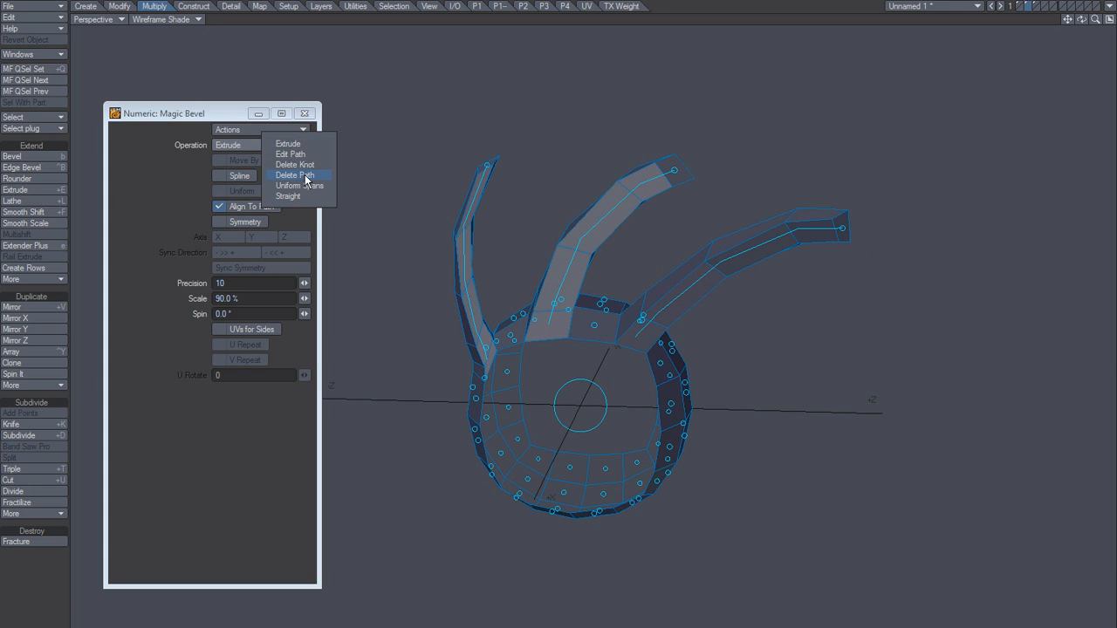
pyautogui.click(294, 174)
pyautogui.click(487, 164)
pyautogui.click(843, 230)
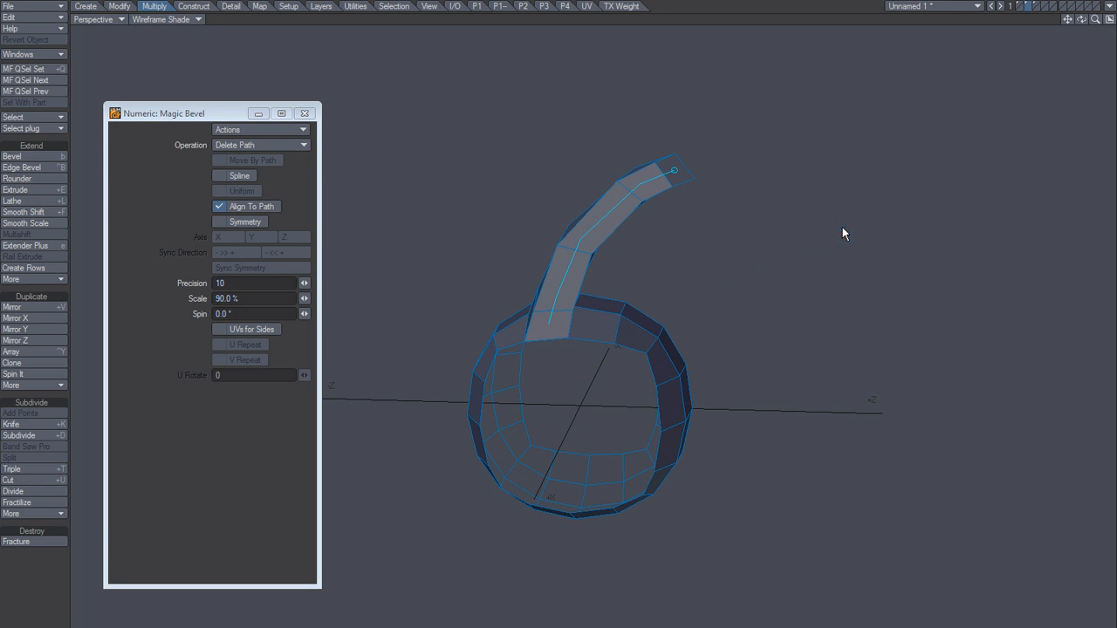
pyautogui.click(675, 172)
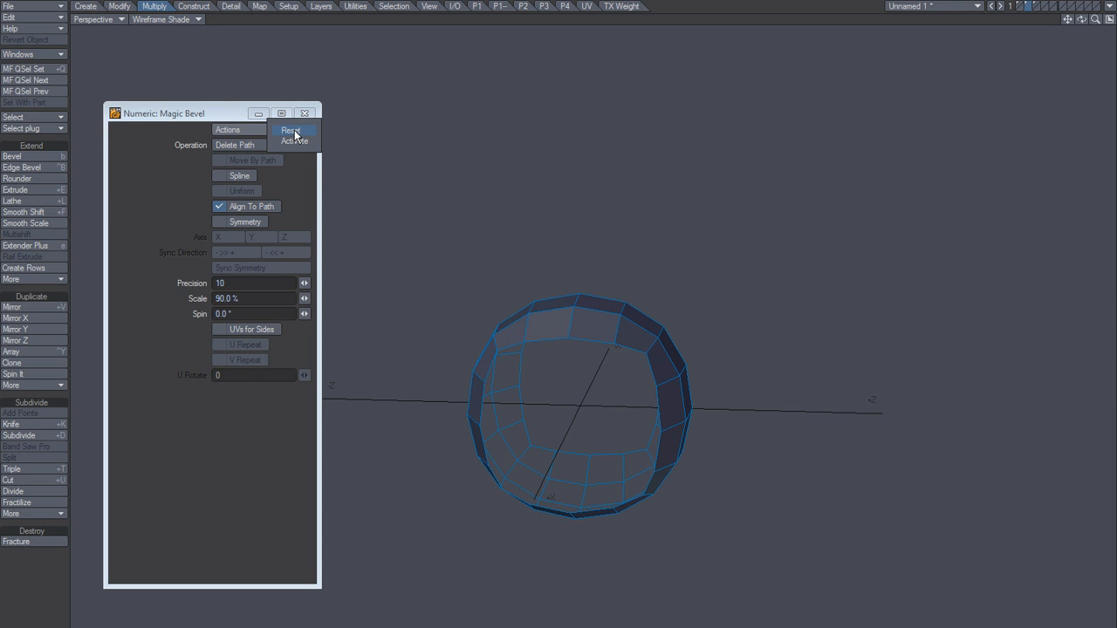
pyautogui.click(293, 132)
pyautogui.moveTo(591, 456)
pyautogui.keyDown('alt'); pyautogui.mouseDown()
pyautogui.moveTo(620, 342)
pyautogui.moveTo(555, 392)
pyautogui.moveTo(587, 408)
pyautogui.moveTo(578, 424)
pyautogui.moveTo(564, 404)
pyautogui.moveTo(588, 416)
pyautogui.moveTo(573, 412)
pyautogui.mouseUp(); pyautogui.keyUp('alt')
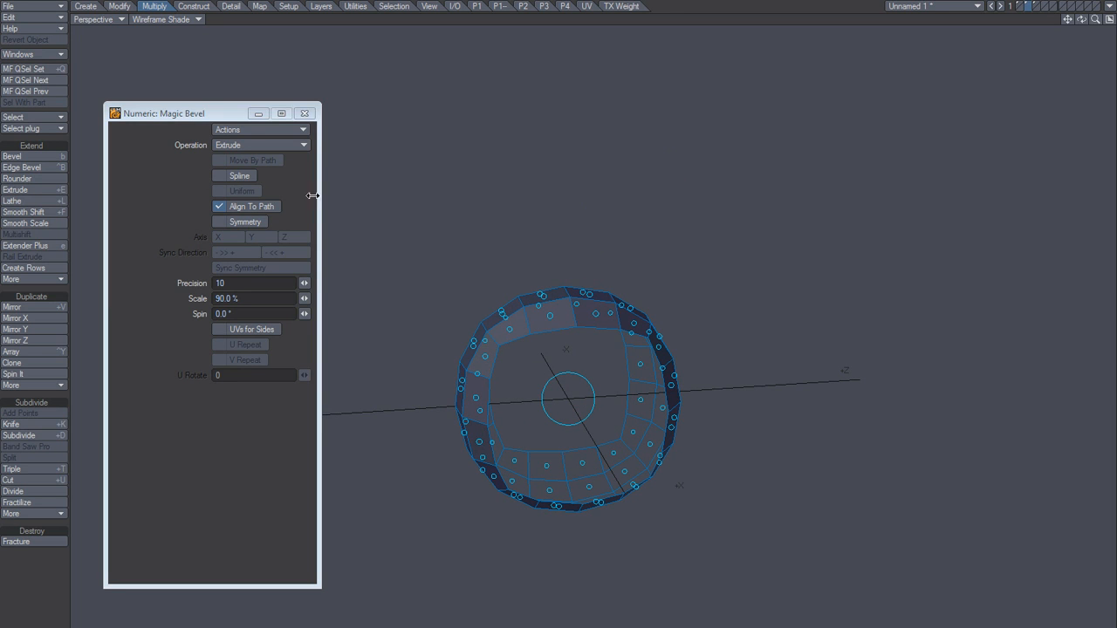
pyautogui.click(298, 144)
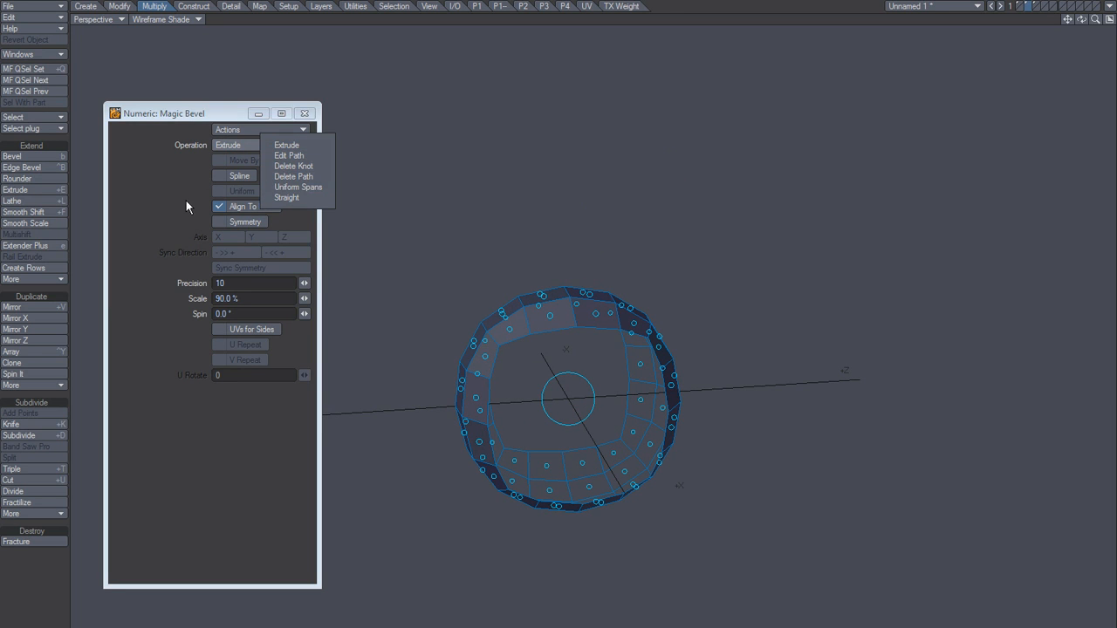
pyautogui.click(217, 242)
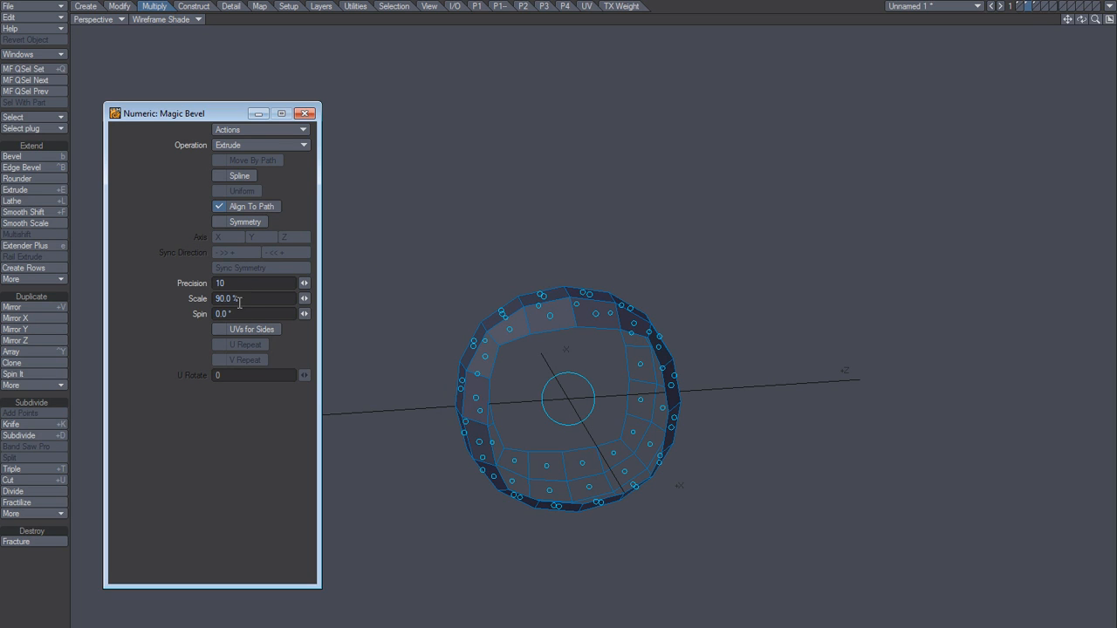
# Extrude two curved arms from neighbouring polygons on the ring's upper side, one finely segmented and one coarsely segmented
pyautogui.keyDown('alt'); pyautogui.moveTo(559, 292); pyautogui.dragTo(483, 351); pyautogui.keyUp('alt')
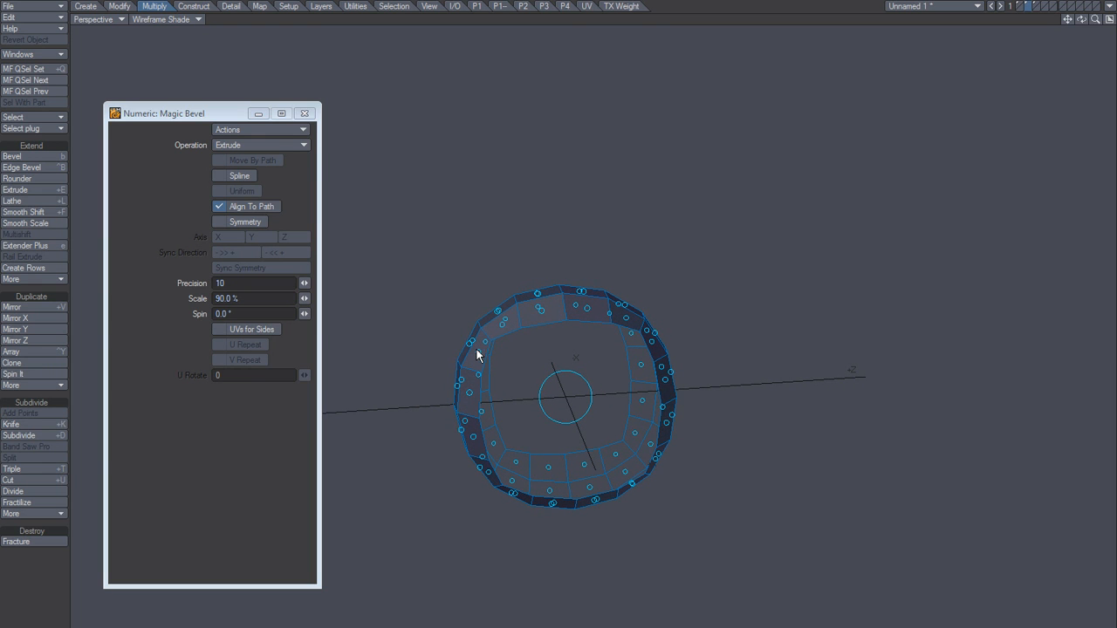
pyautogui.moveTo(433, 307); pyautogui.dragTo(425, 257)
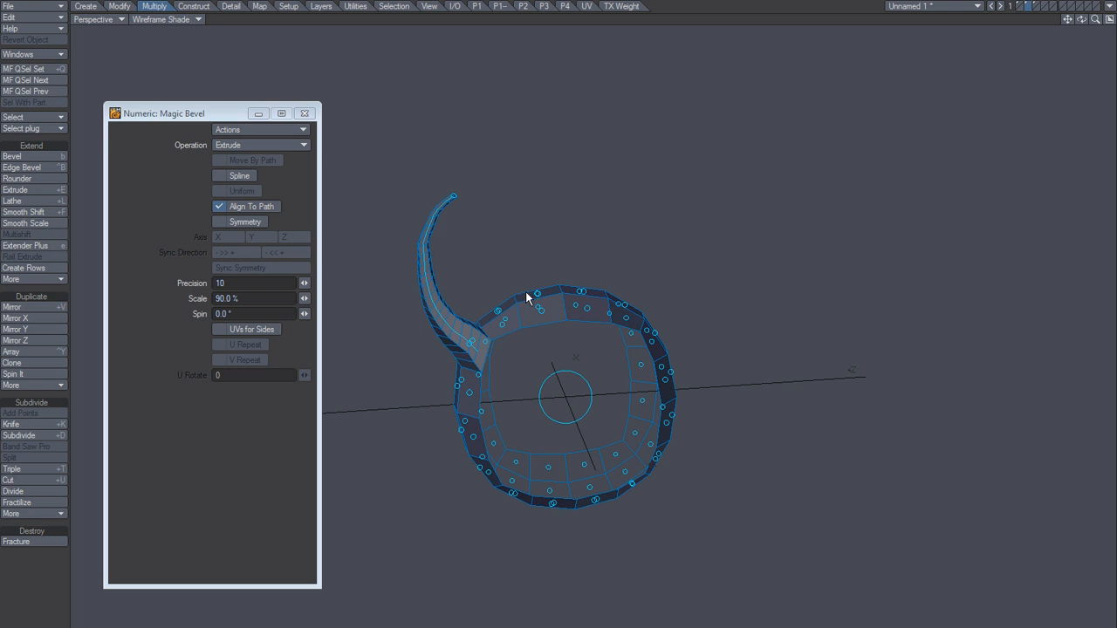
pyautogui.moveTo(551, 308)
pyautogui.keyDown('alt'); pyautogui.mouseDown()
pyautogui.moveTo(529, 349)
pyautogui.moveTo(492, 362)
pyautogui.moveTo(578, 200)
pyautogui.mouseUp(); pyautogui.keyUp('alt')
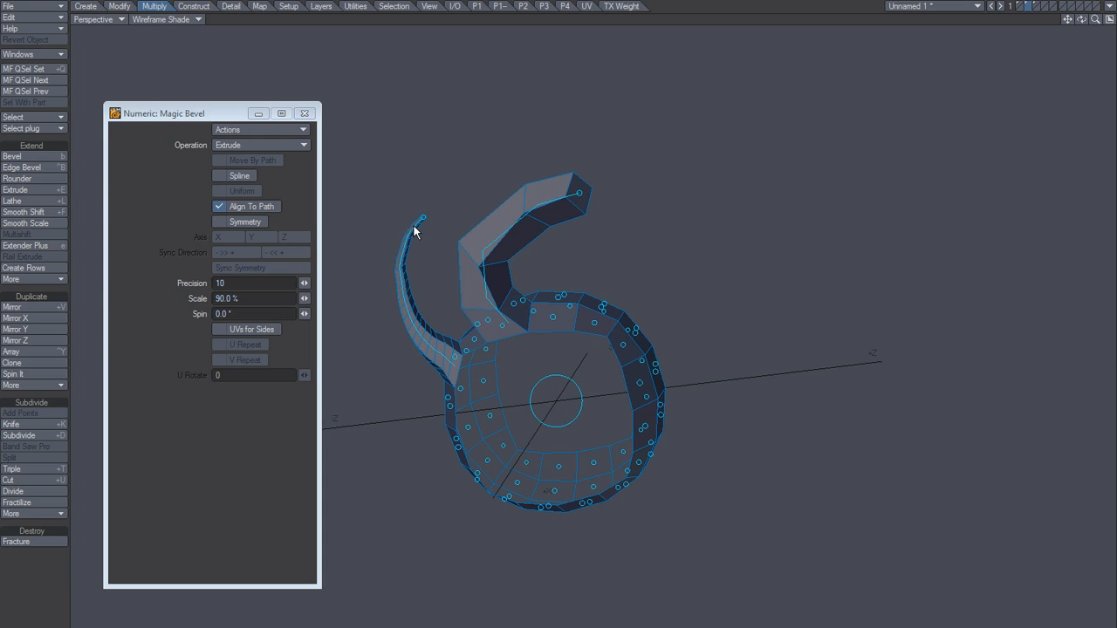
# Remove the coarsely segmented arm from the ring's upper side with the Delete Path operation
pyautogui.moveTo(551, 364)
pyautogui.keyDown('alt'); pyautogui.mouseDown()
pyautogui.moveTo(598, 341)
pyautogui.moveTo(564, 350)
pyautogui.mouseUp(); pyautogui.keyUp('alt')
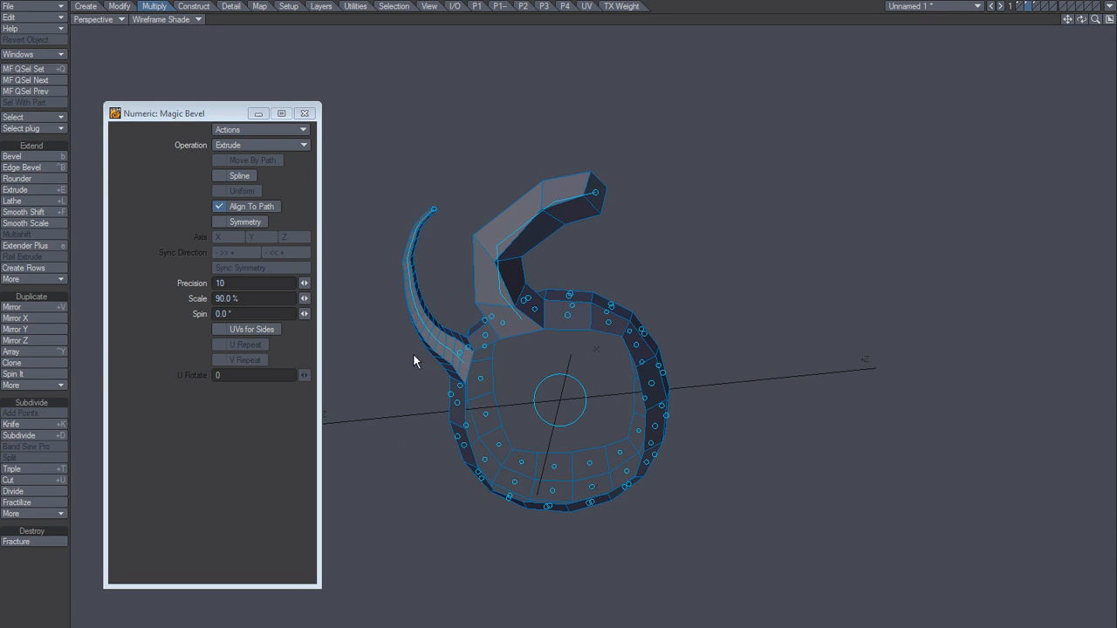
pyautogui.moveTo(525, 330)
pyautogui.keyDown('alt'); pyautogui.mouseDown()
pyautogui.moveTo(589, 319)
pyautogui.moveTo(535, 332)
pyautogui.moveTo(545, 333)
pyautogui.mouseUp(); pyautogui.keyUp('alt')
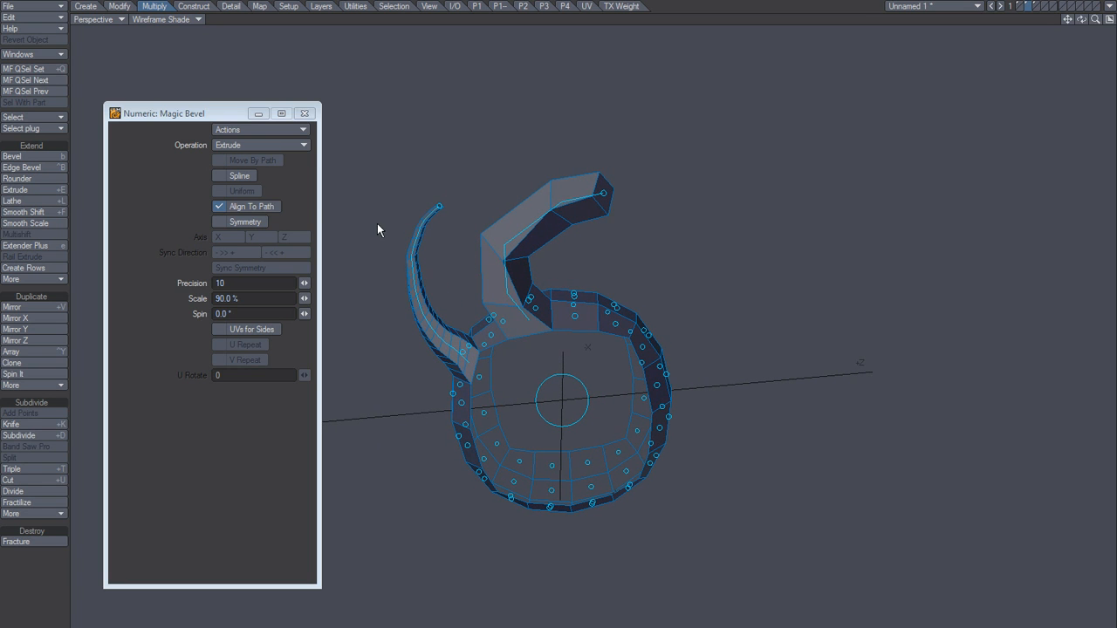
pyautogui.click(285, 146)
pyautogui.click(297, 183)
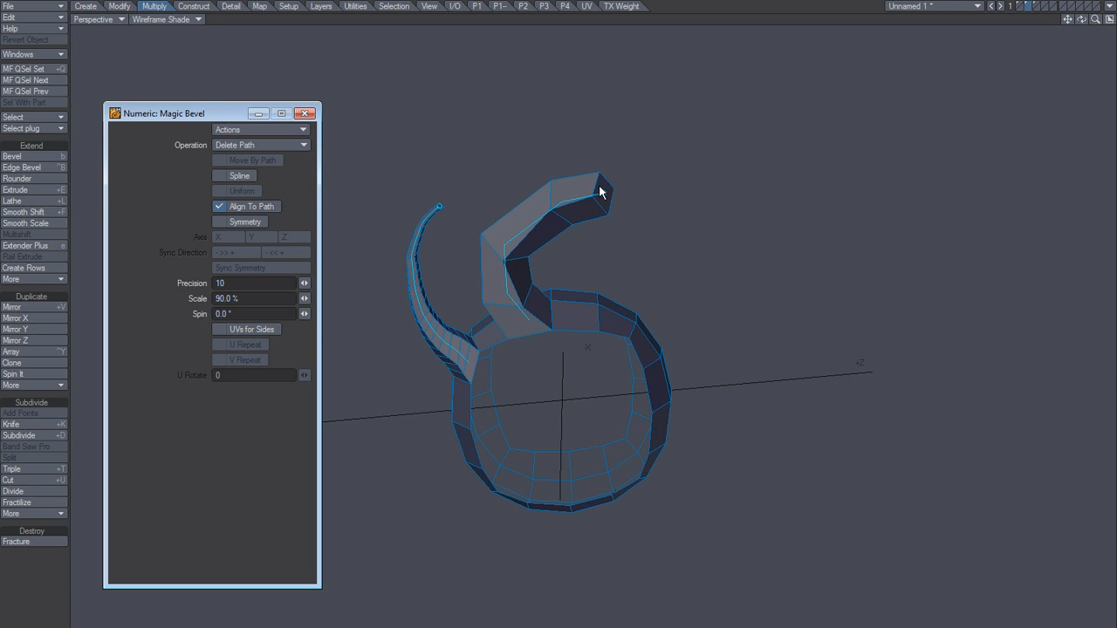
pyautogui.click(602, 199)
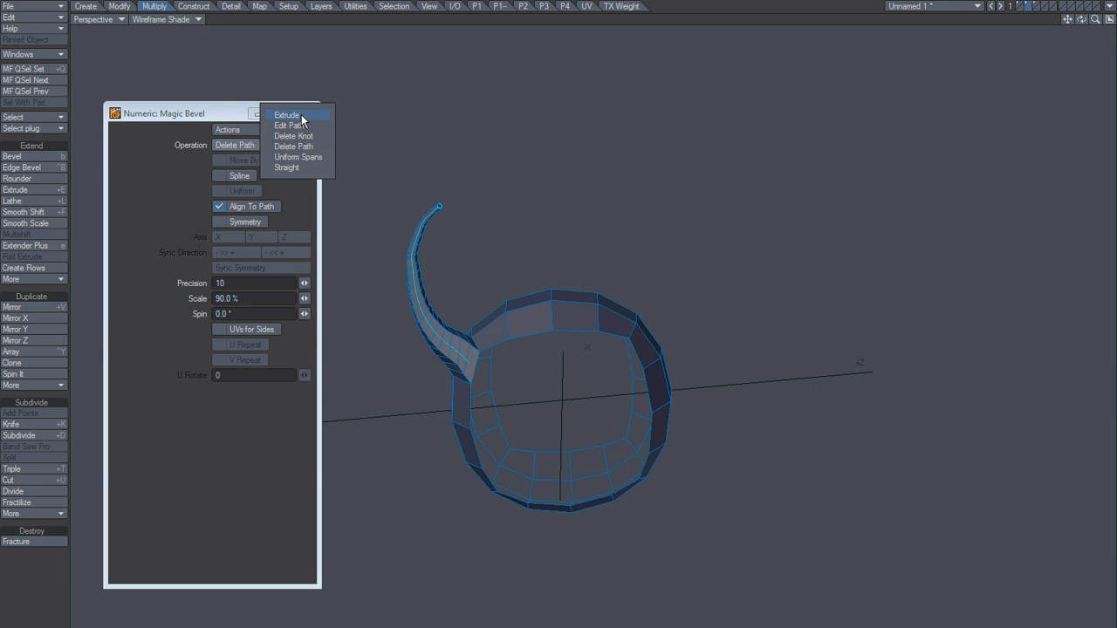
# Try extruding a curved arm from the freed upper polygon at the current precision, and remove it with Delete Path
pyautogui.click(287, 116)
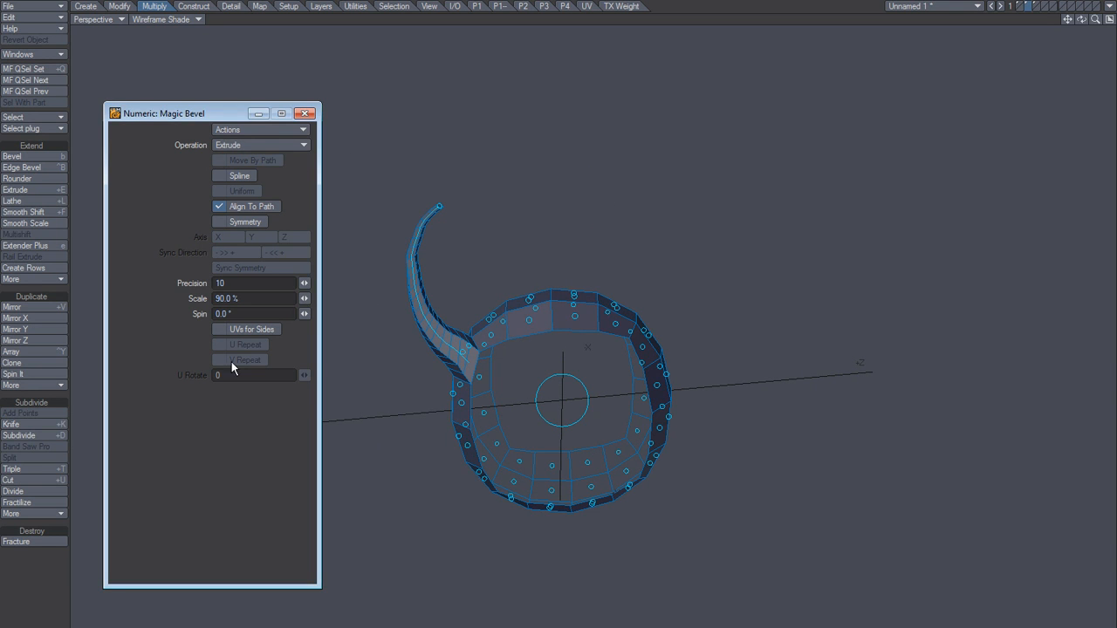
pyautogui.moveTo(530, 320)
pyautogui.mouseDown()
pyautogui.moveTo(521, 250)
pyautogui.moveTo(542, 215)
pyautogui.mouseUp()
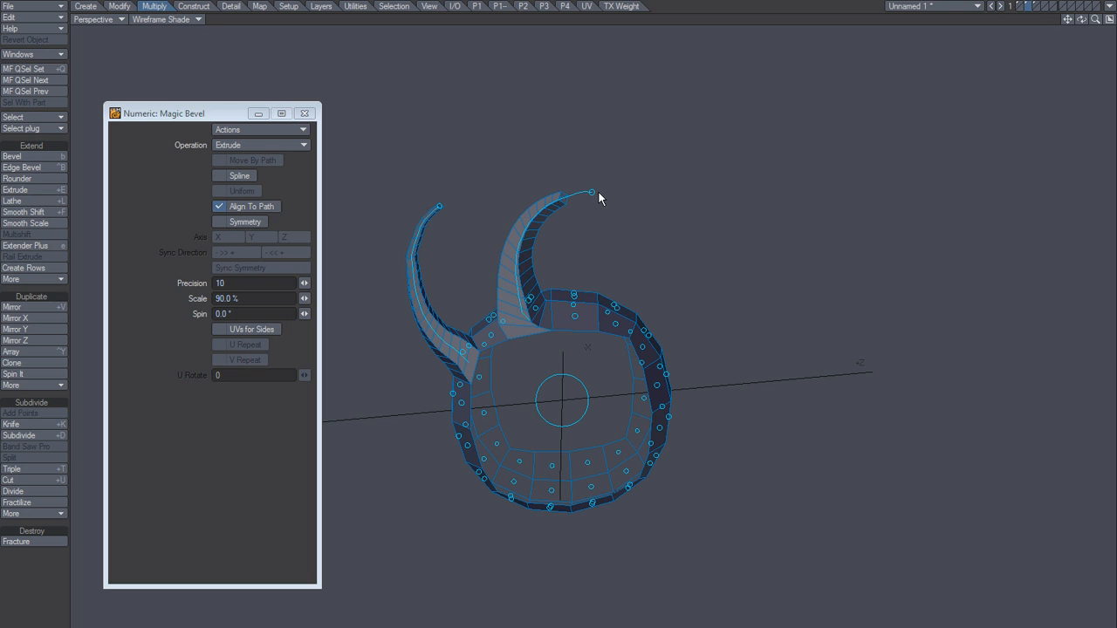
pyautogui.keyDown('alt'); pyautogui.moveTo(597, 191); pyautogui.dragTo(541, 264); pyautogui.keyUp('alt')
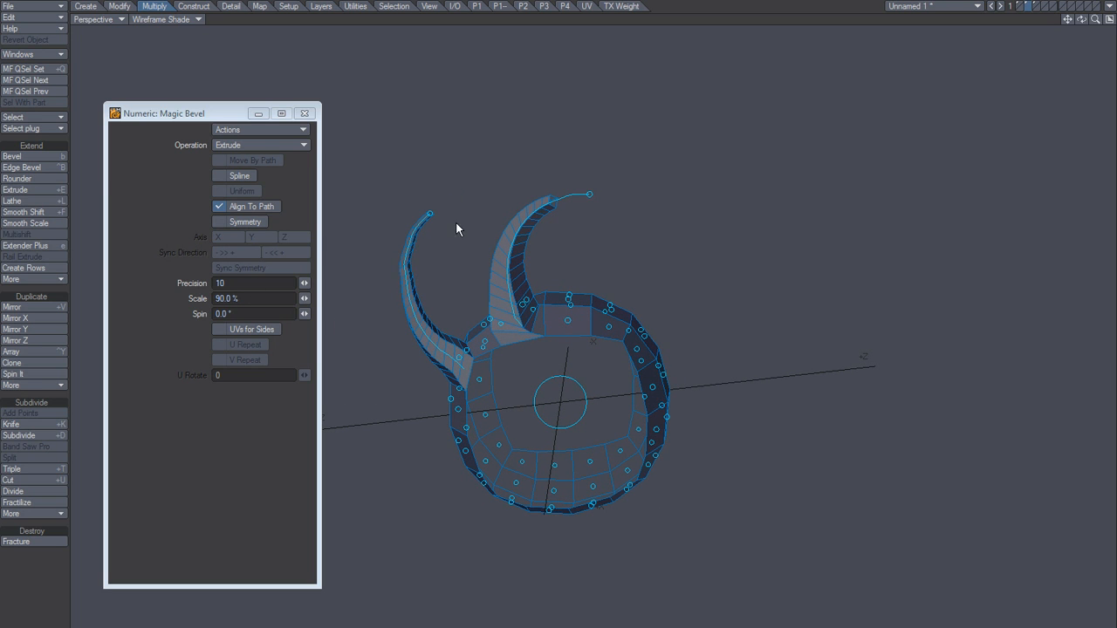
pyautogui.click(234, 282)
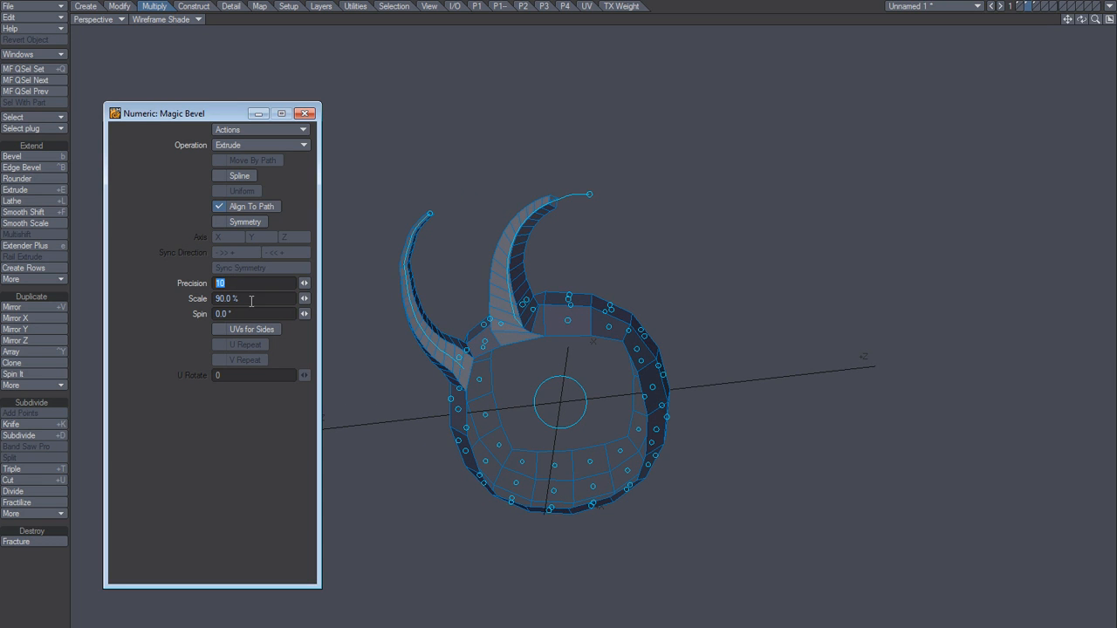
pyautogui.click(275, 145)
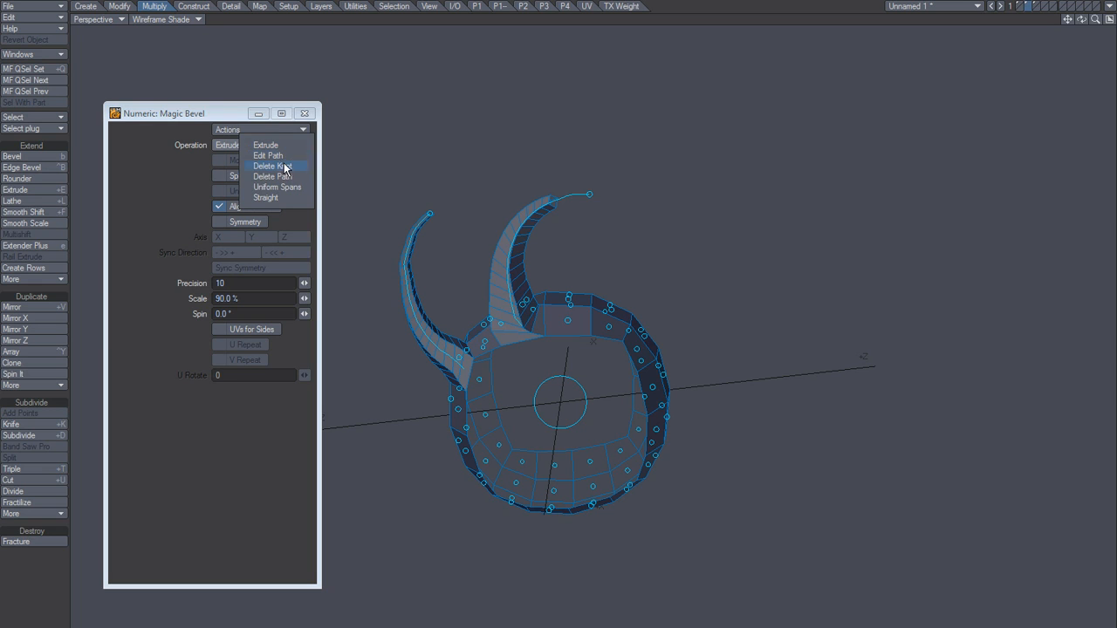
pyautogui.click(293, 185)
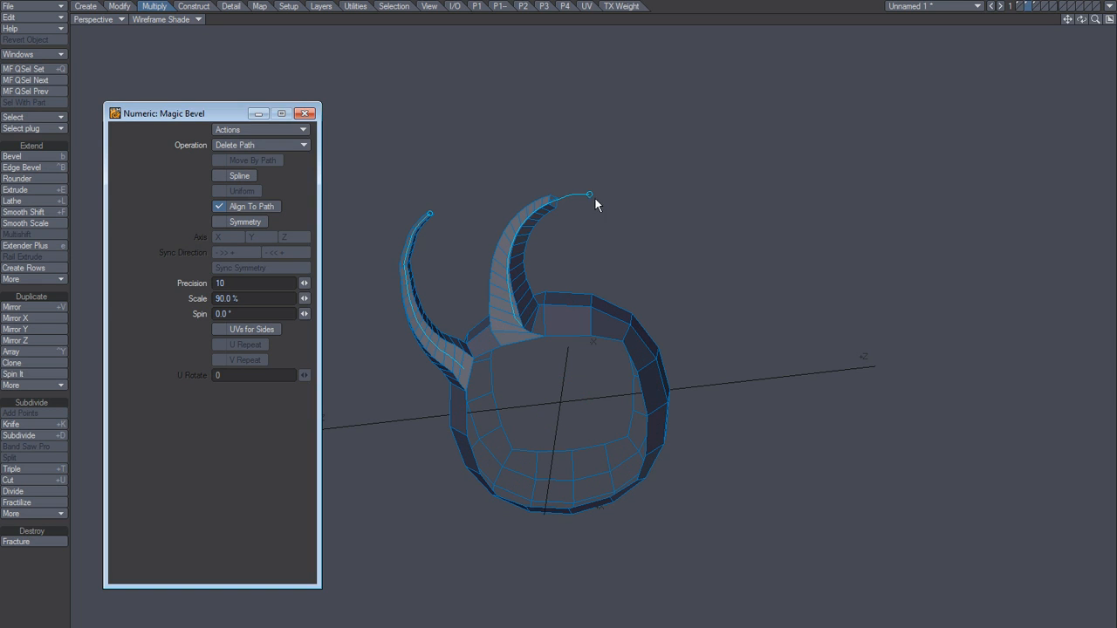
pyautogui.click(589, 195)
# Extrude a spiralling arm from the same upper polygon with a Precision of 30 and a Scale of 87%
pyautogui.click(262, 146)
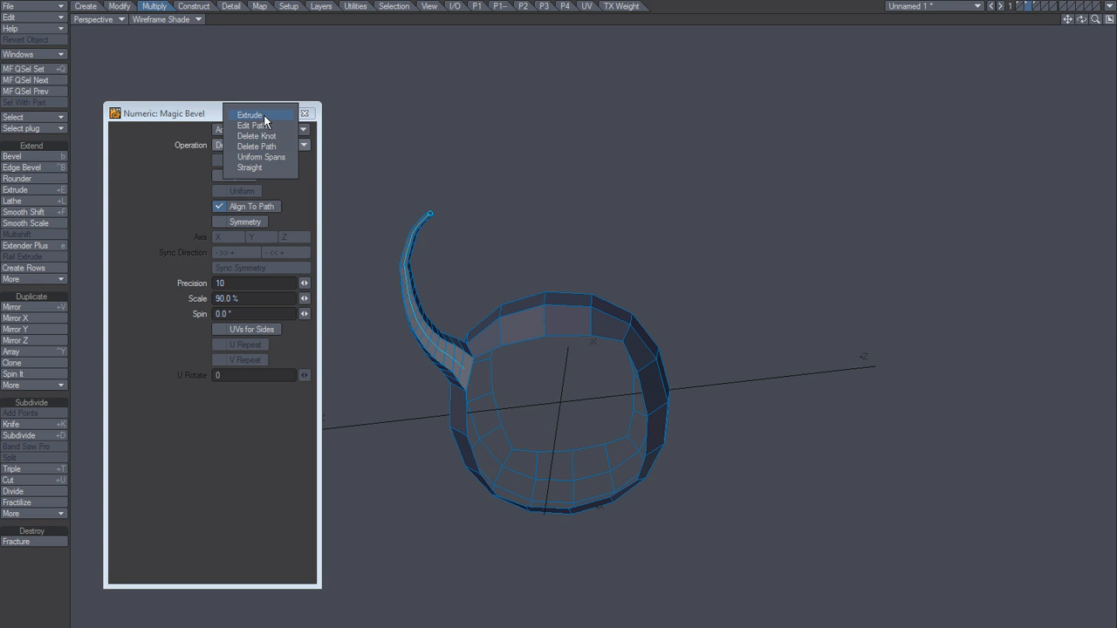
pyautogui.click(264, 115)
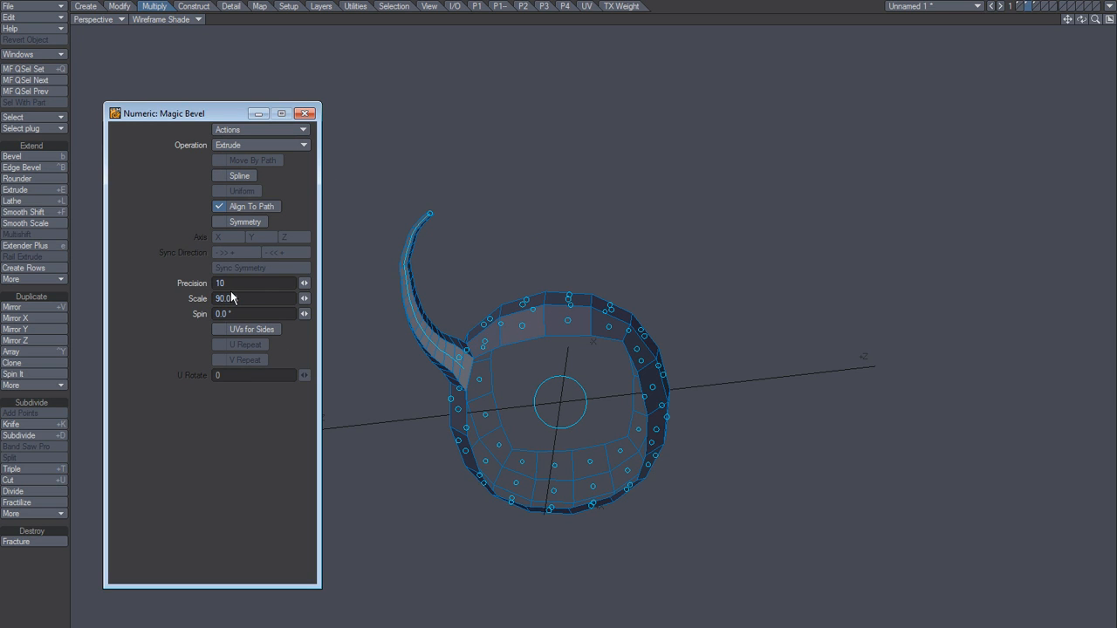
pyautogui.moveTo(221, 282); pyautogui.dragTo(204, 286)
pyautogui.write('3')
pyautogui.keyDown('alt'); pyautogui.moveTo(474, 357); pyautogui.dragTo(468, 314); pyautogui.keyUp('alt')
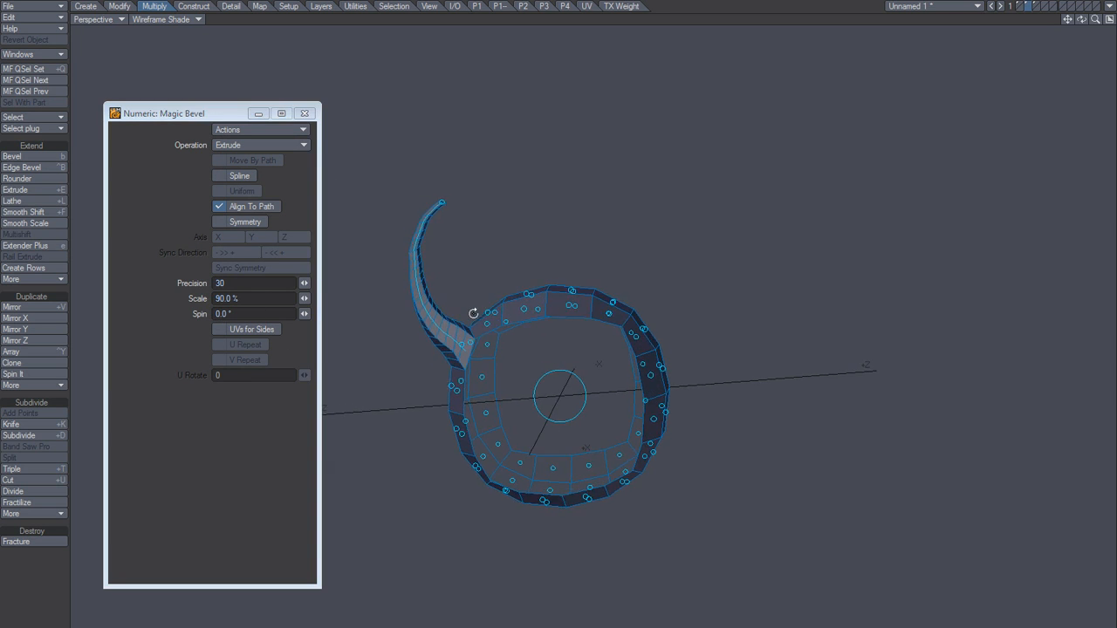
pyautogui.moveTo(512, 279)
pyautogui.mouseDown()
pyautogui.moveTo(514, 245)
pyautogui.moveTo(552, 199)
pyautogui.mouseUp()
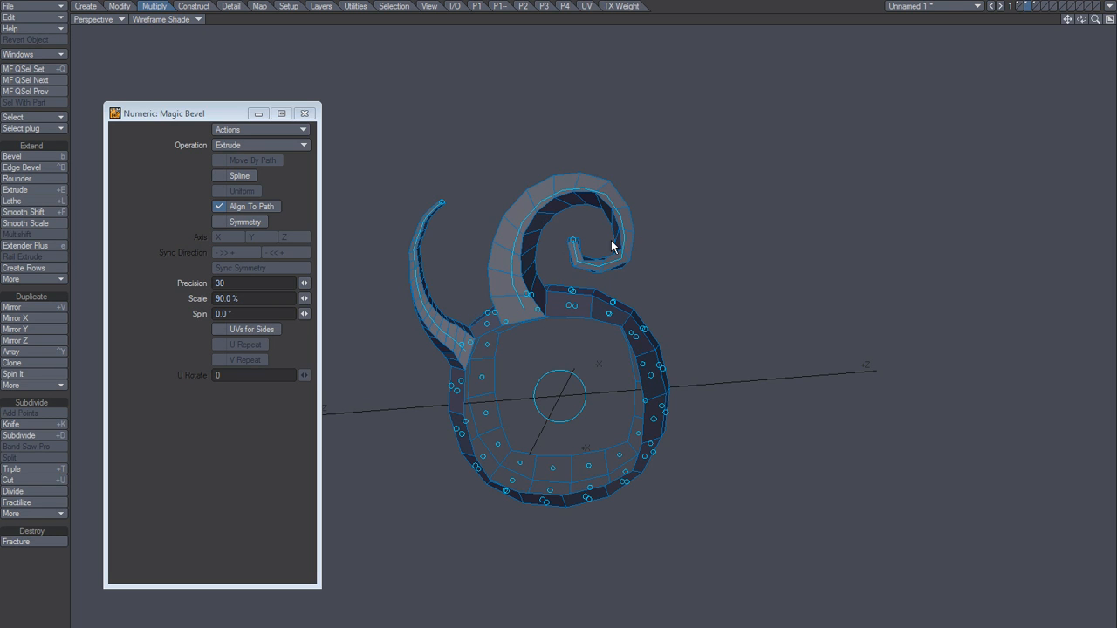
pyautogui.moveTo(305, 298); pyautogui.dragTo(279, 299)
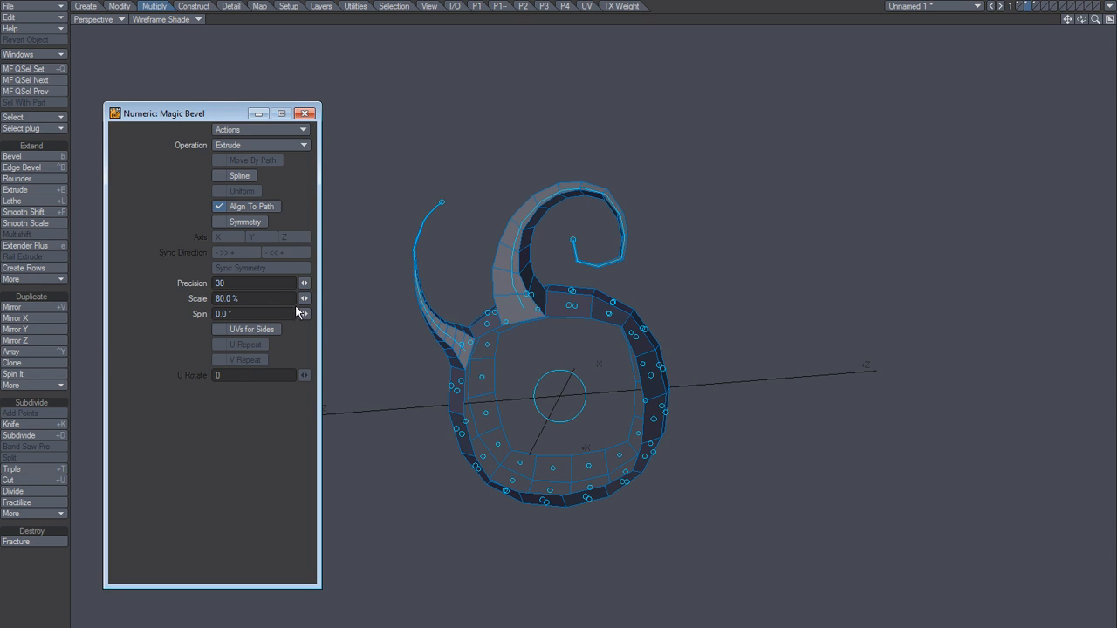
pyautogui.moveTo(304, 299)
pyautogui.mouseDown()
pyautogui.moveTo(334, 298)
pyautogui.moveTo(309, 299)
pyautogui.mouseUp()
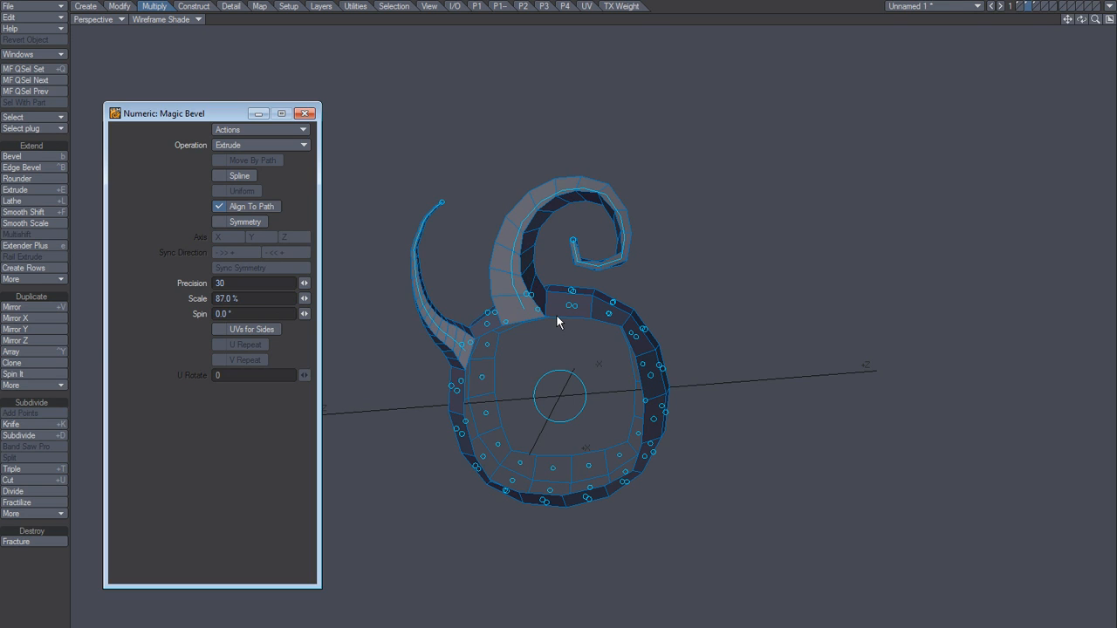
# Undo both extruded arms and reactivate Magic Bevel on the bare ring
pyautogui.press('space')
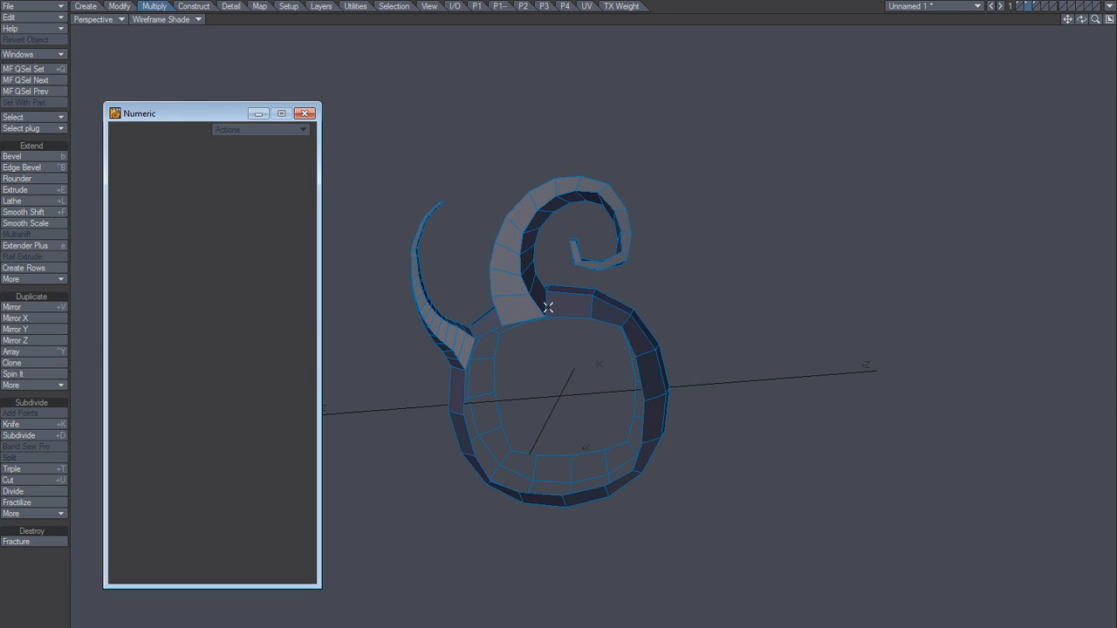
pyautogui.hotkey('ctrl', 'z')
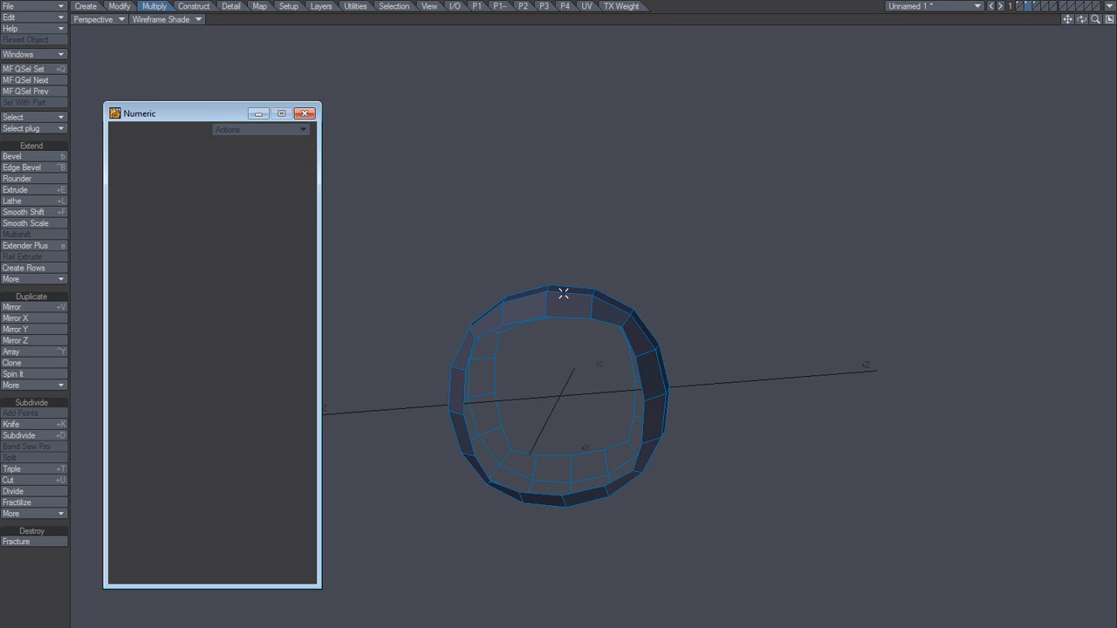
pyautogui.click(57, 277)
pyautogui.click(56, 280)
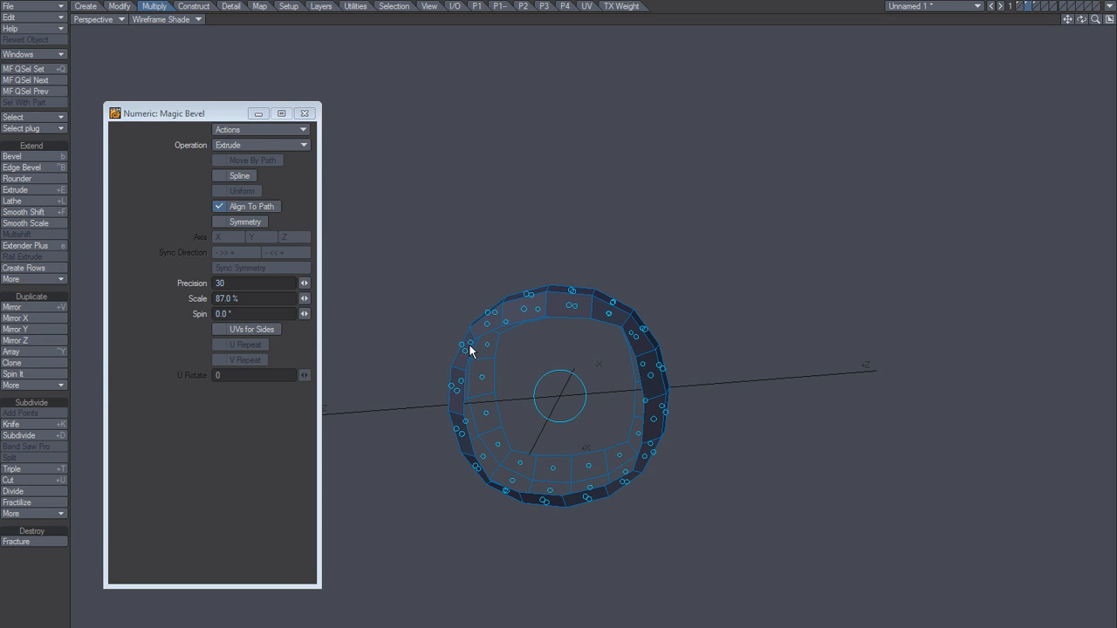
# Extrude one curved arm from the ring's upper-left polygon and taper it with a Scale of 77%
pyautogui.moveTo(530, 333)
pyautogui.keyDown('alt'); pyautogui.mouseDown()
pyautogui.moveTo(568, 320)
pyautogui.moveTo(548, 332)
pyautogui.mouseUp(); pyautogui.keyUp('alt')
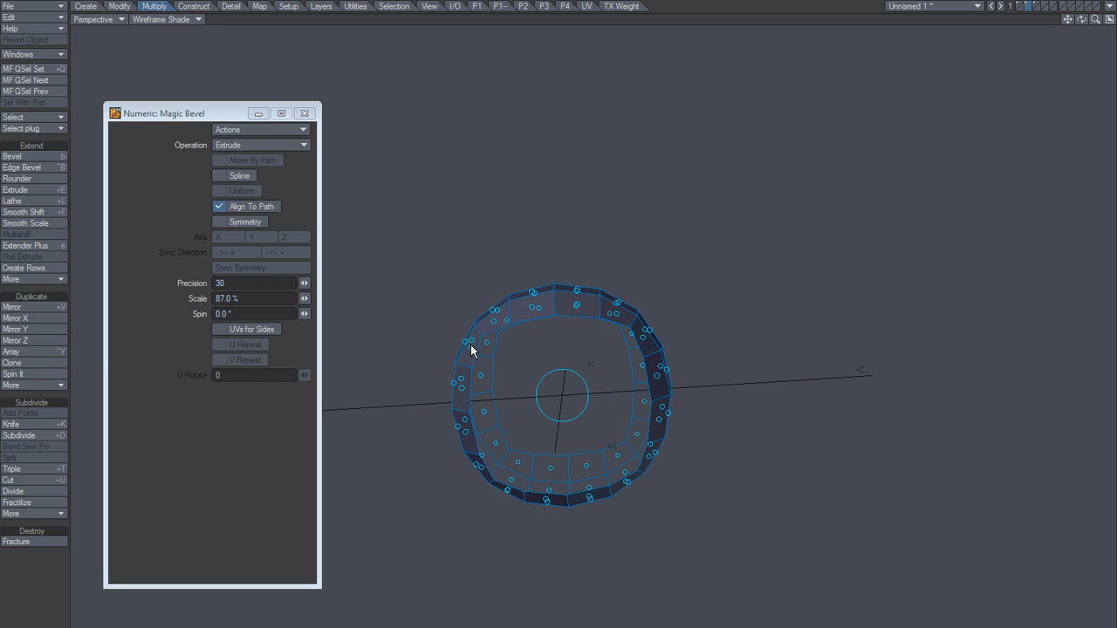
pyautogui.moveTo(470, 347)
pyautogui.mouseDown()
pyautogui.moveTo(451, 330)
pyautogui.moveTo(434, 242)
pyautogui.moveTo(457, 190)
pyautogui.mouseUp()
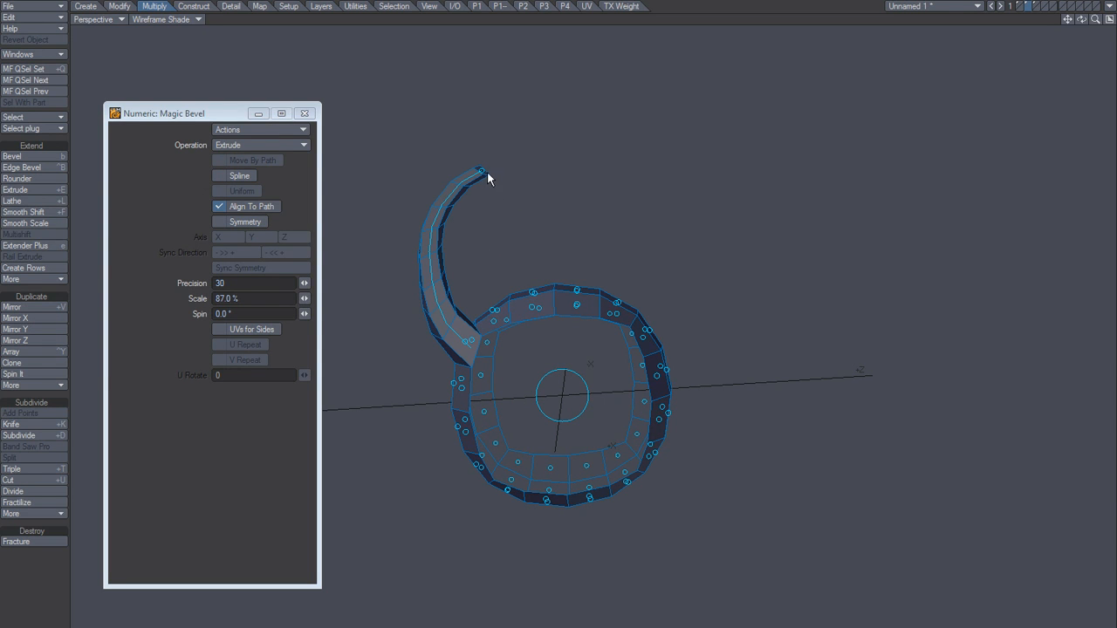
pyautogui.keyDown('alt'); pyautogui.moveTo(531, 269); pyautogui.dragTo(459, 199); pyautogui.keyUp('alt')
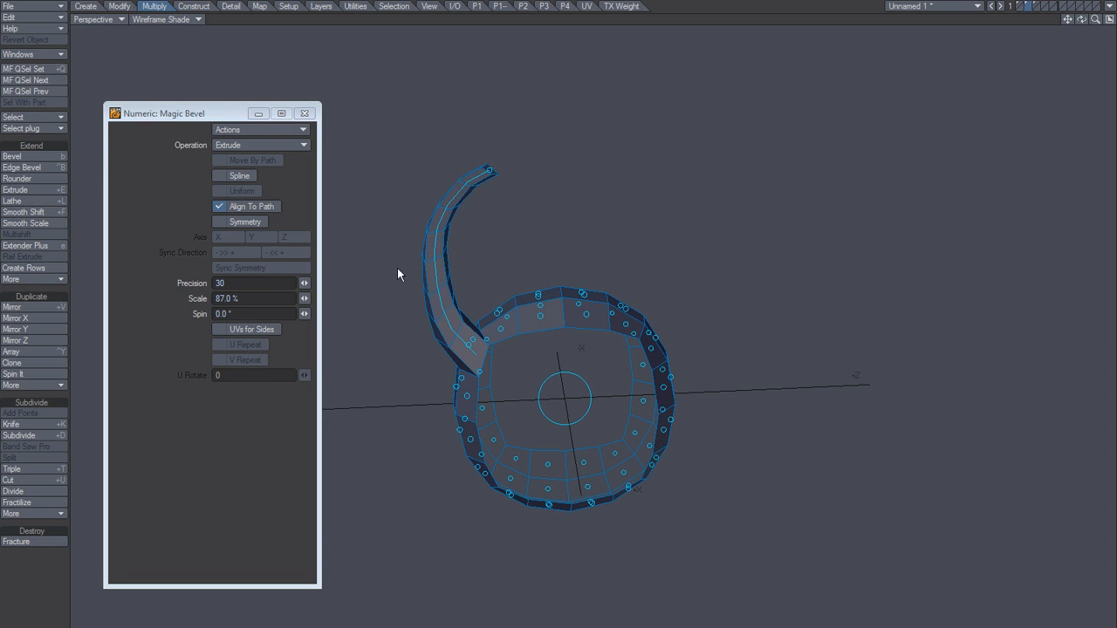
pyautogui.moveTo(304, 298); pyautogui.dragTo(288, 298)
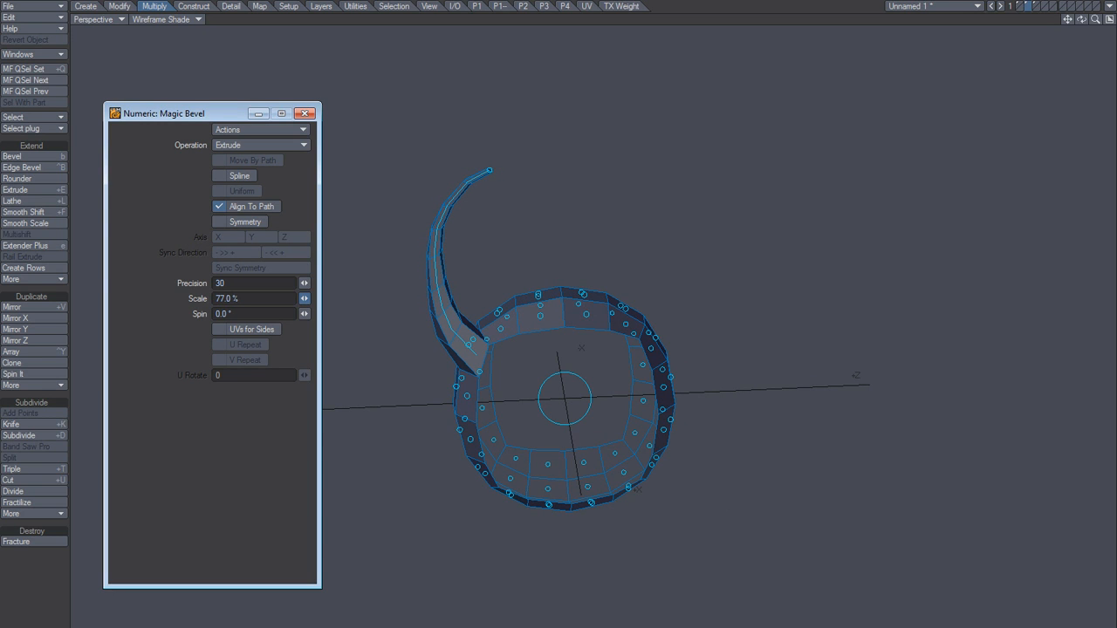
pyautogui.press('space')
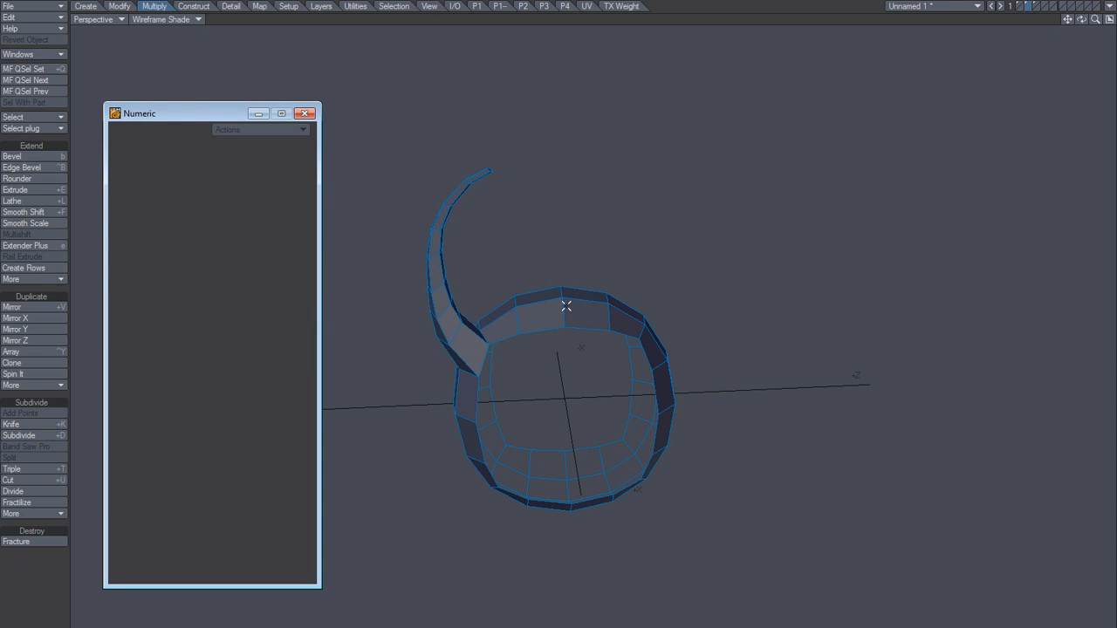
# Restart Magic Bevel and extrude a second curved arm from a polygon on the ring's upper side with a Scale of 76%
pyautogui.click(29, 279)
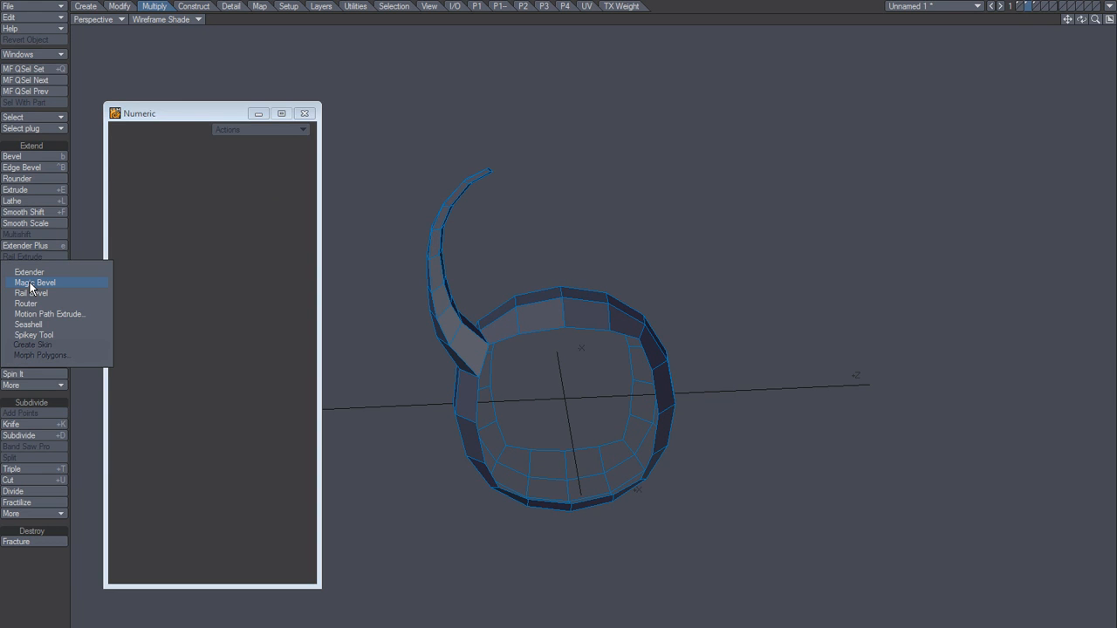
pyautogui.click(32, 283)
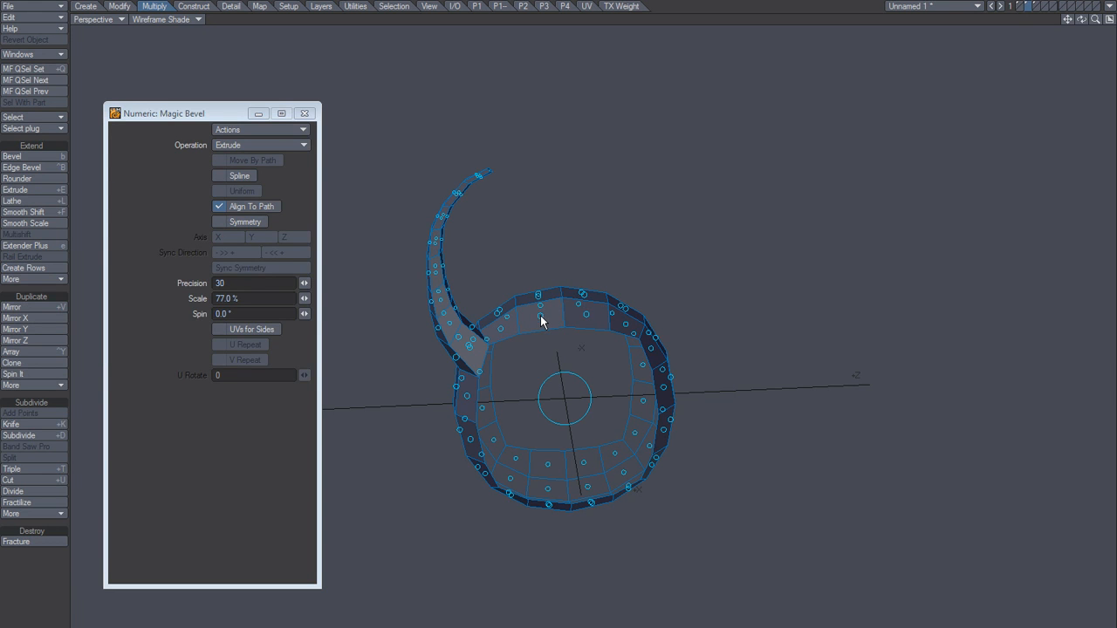
pyautogui.moveTo(515, 239); pyautogui.dragTo(647, 159)
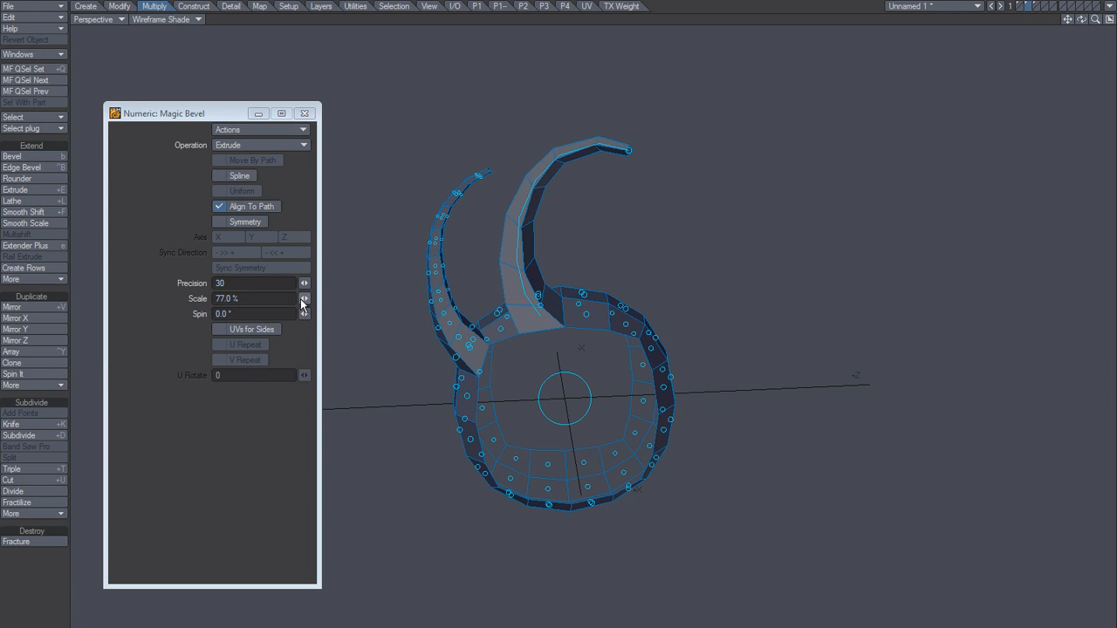
pyautogui.moveTo(305, 297); pyautogui.dragTo(298, 298)
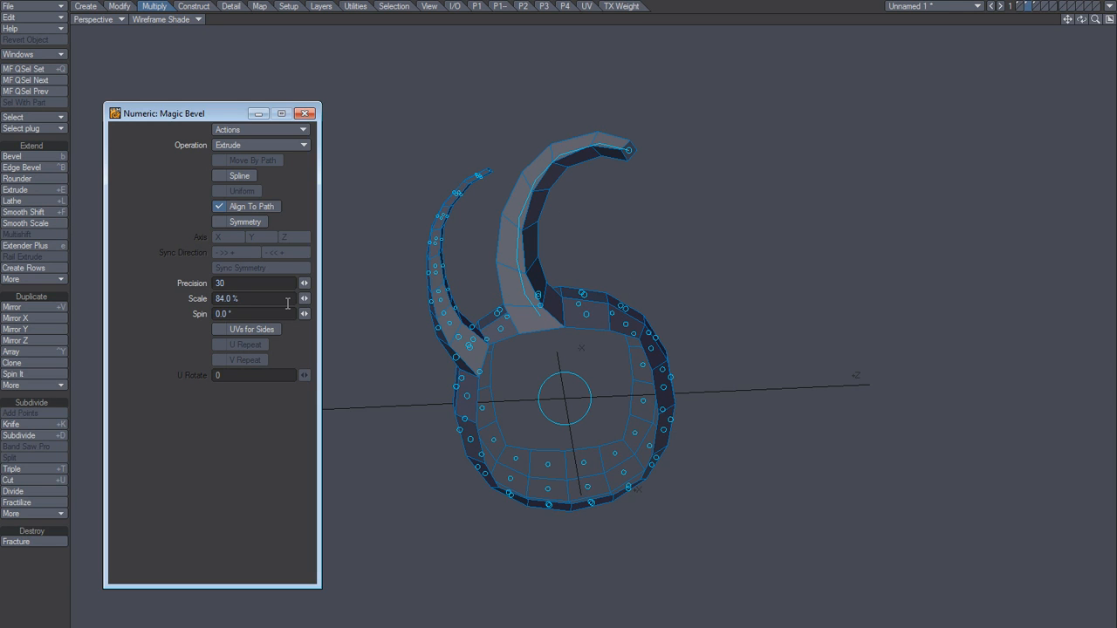
pyautogui.moveTo(303, 298); pyautogui.dragTo(290, 299)
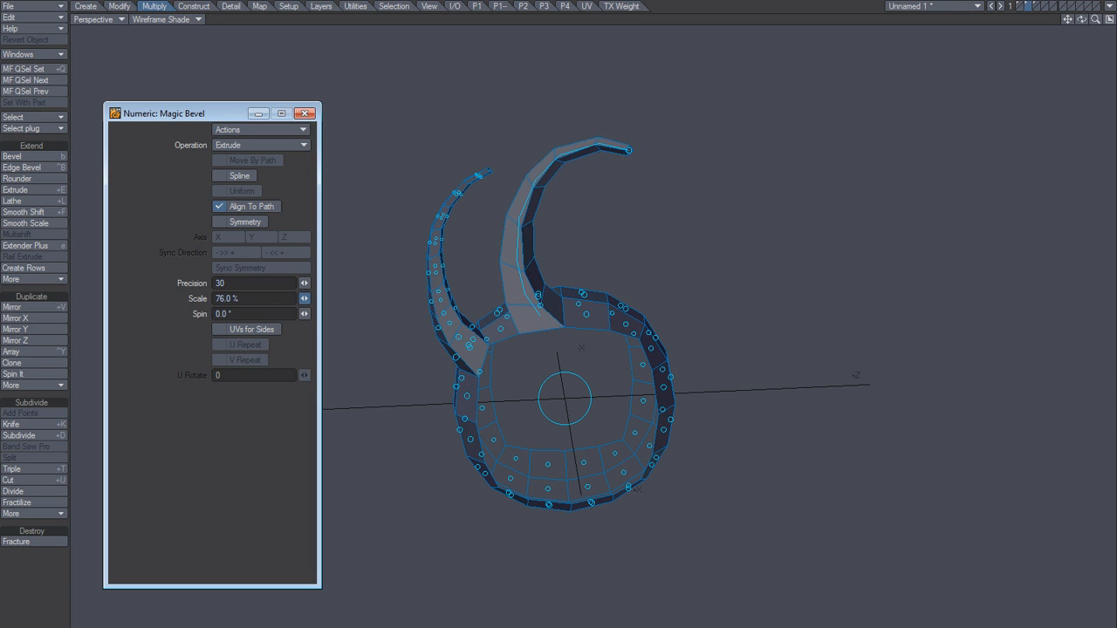
# Twist the second arm along its path by setting Spin to 22°
pyautogui.click(235, 312)
pyautogui.moveTo(304, 314); pyautogui.dragTo(539, 344)
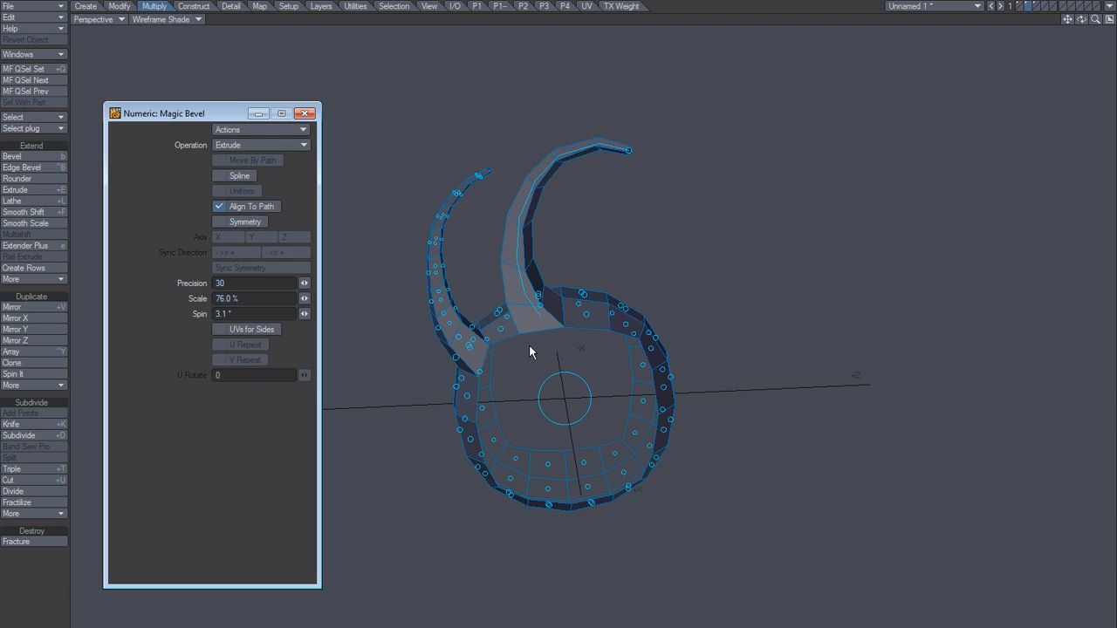
pyautogui.moveTo(236, 314); pyautogui.dragTo(213, 314)
pyautogui.write('22')
pyautogui.press('Return')
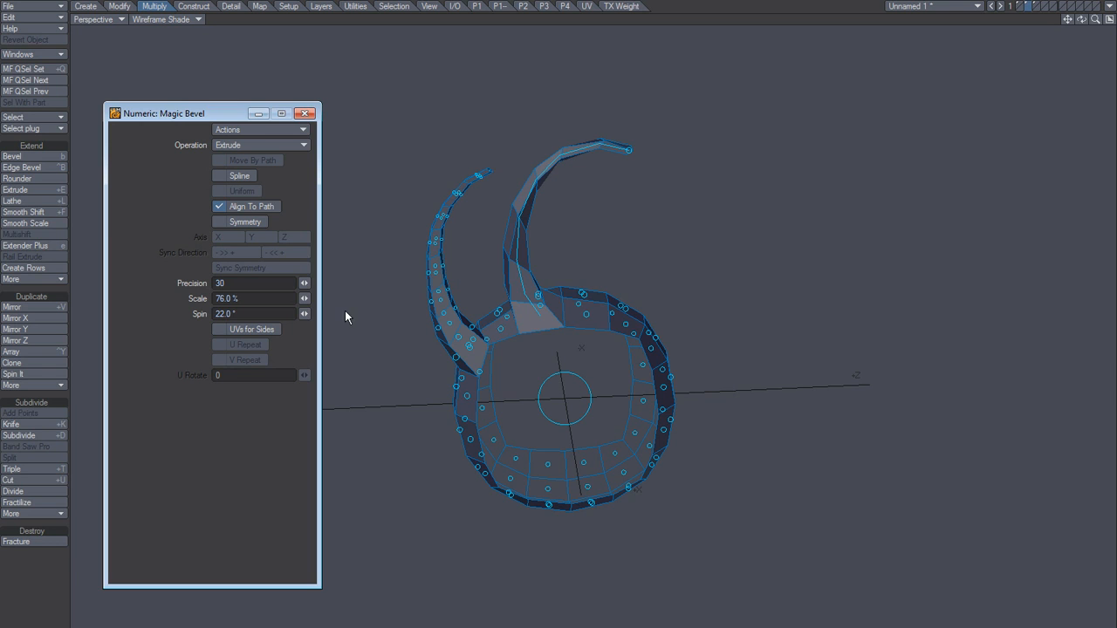
# Clear both arms by resetting Magic Bevel and undoing the first extrusion, and restart the tool on the bare ring
pyautogui.click(284, 130)
pyautogui.click(286, 142)
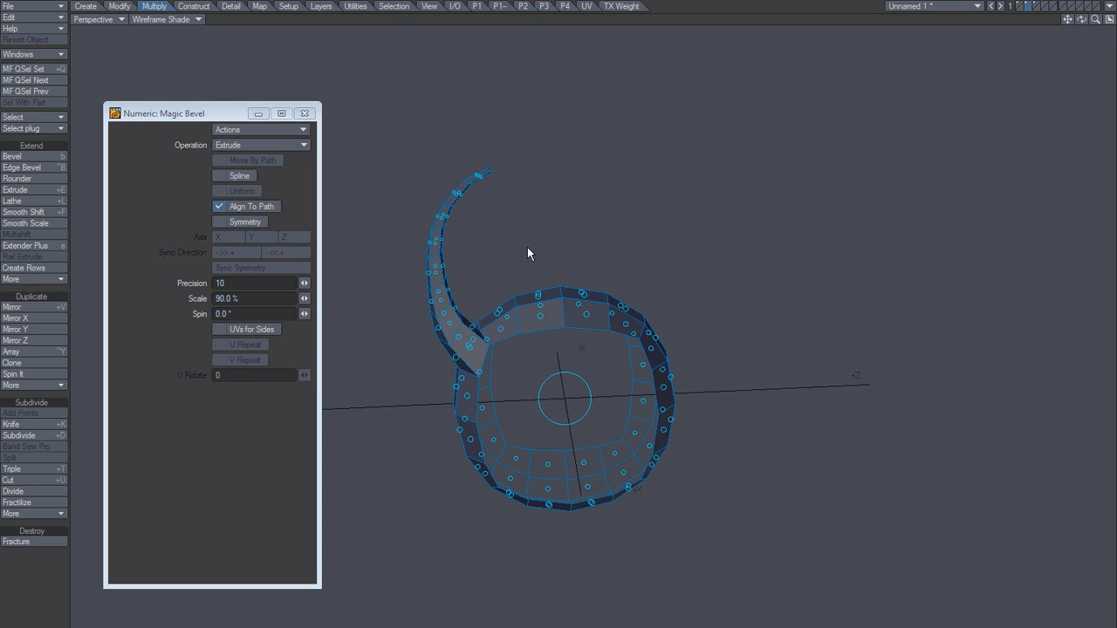
pyautogui.press('space')
pyautogui.press('u')
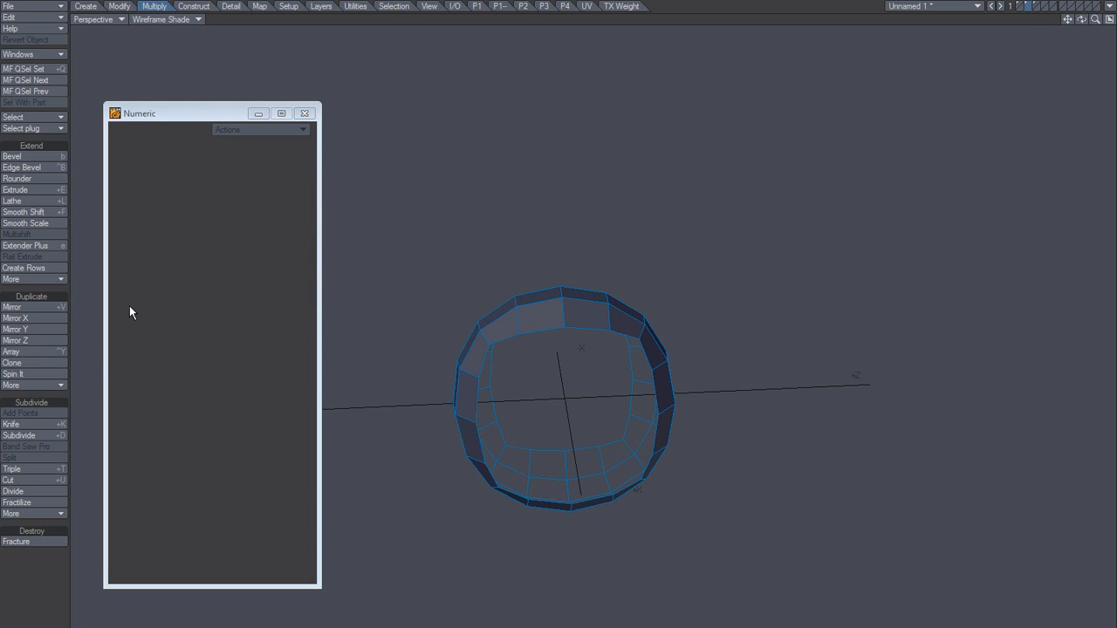
pyautogui.click(35, 278)
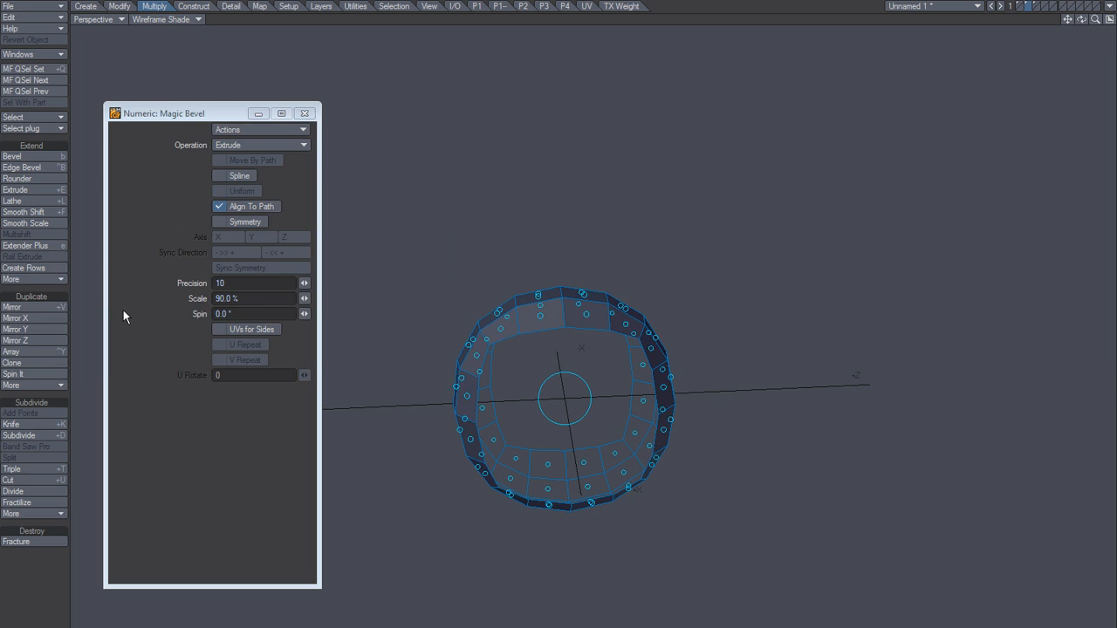
pyautogui.moveTo(557, 342)
pyautogui.mouseDown()
pyautogui.moveTo(549, 317)
pyautogui.moveTo(541, 332)
pyautogui.moveTo(553, 326)
pyautogui.moveTo(571, 382)
pyautogui.moveTo(558, 400)
pyautogui.mouseUp()
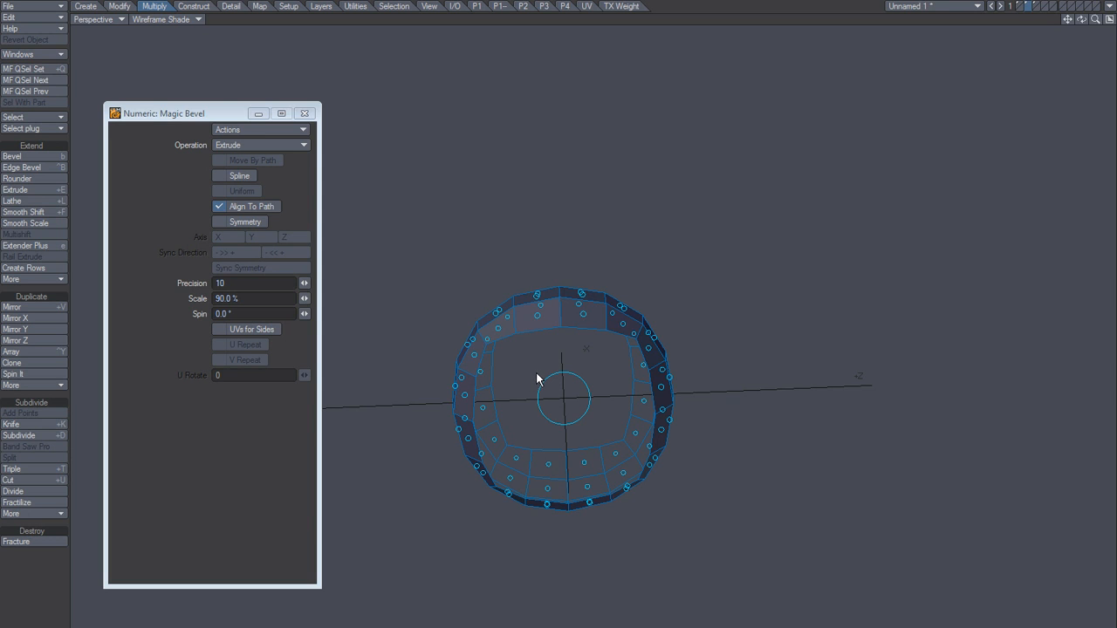
# Extrude a curved arm upward from the ring's upper-left polygon with UVs for Sides left off
pyautogui.click(247, 330)
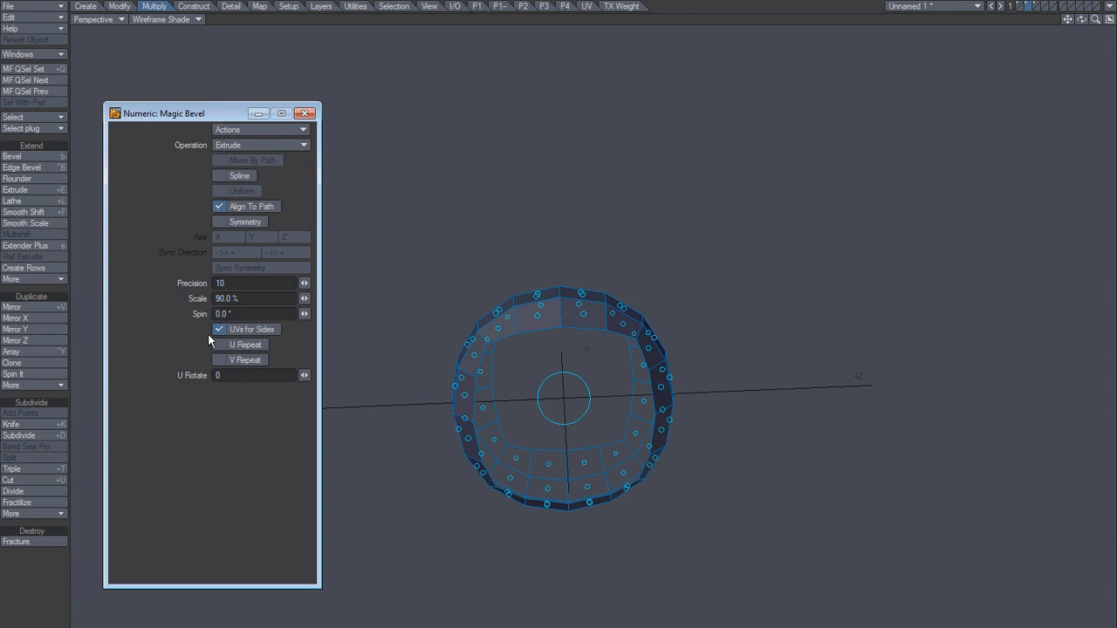
pyautogui.click(248, 331)
pyautogui.moveTo(566, 404)
pyautogui.mouseDown()
pyautogui.moveTo(571, 394)
pyautogui.moveTo(553, 406)
pyautogui.mouseUp()
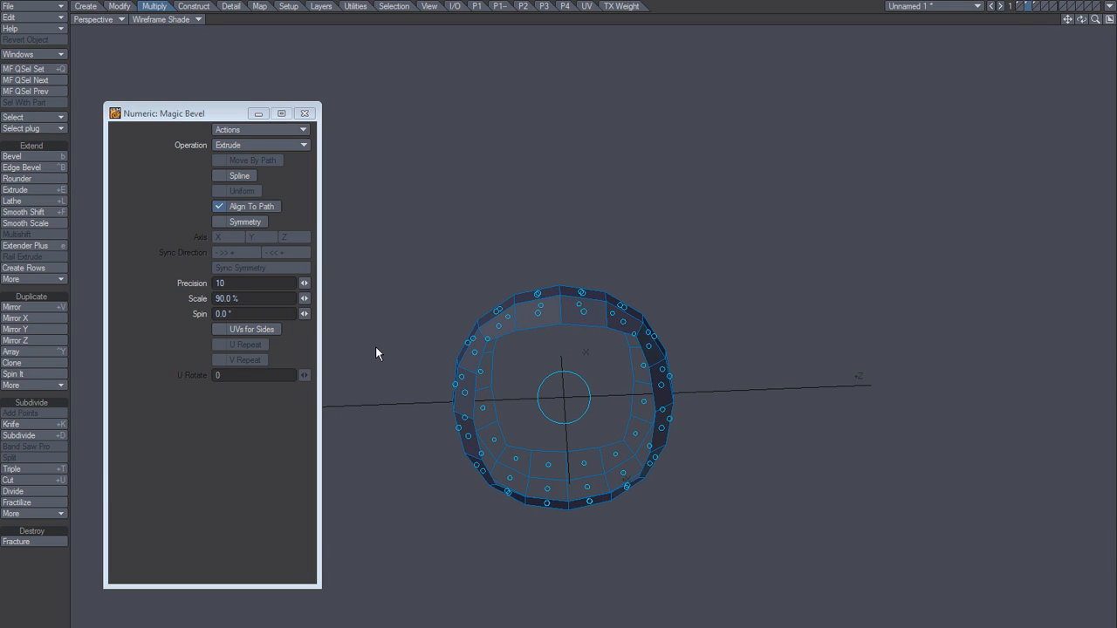
pyautogui.moveTo(475, 351)
pyautogui.mouseDown()
pyautogui.moveTo(448, 331)
pyautogui.moveTo(459, 183)
pyautogui.mouseUp()
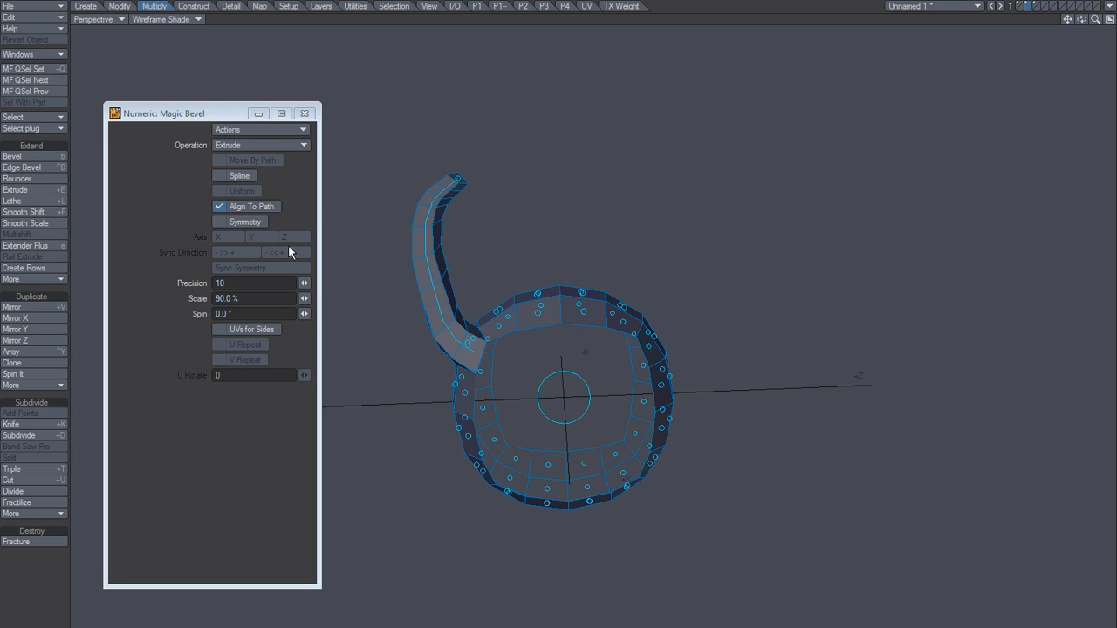
# Switch Magic Bevel to Edit Path and reposition knots along the lower half of the curved arm
pyautogui.click(286, 148)
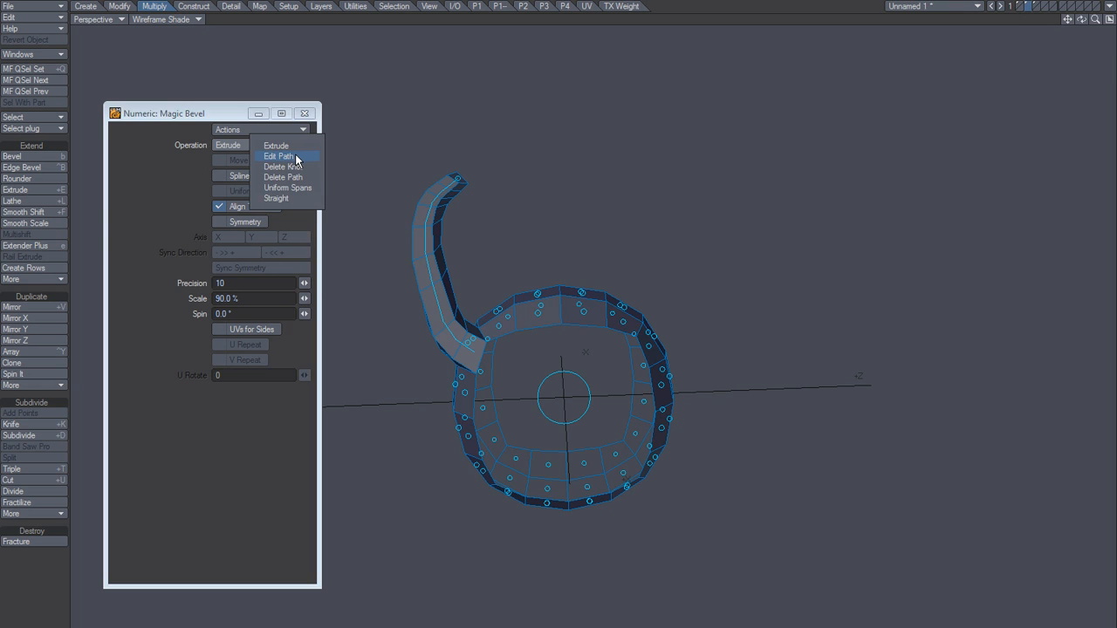
pyautogui.click(296, 157)
pyautogui.moveTo(444, 320); pyautogui.dragTo(434, 205)
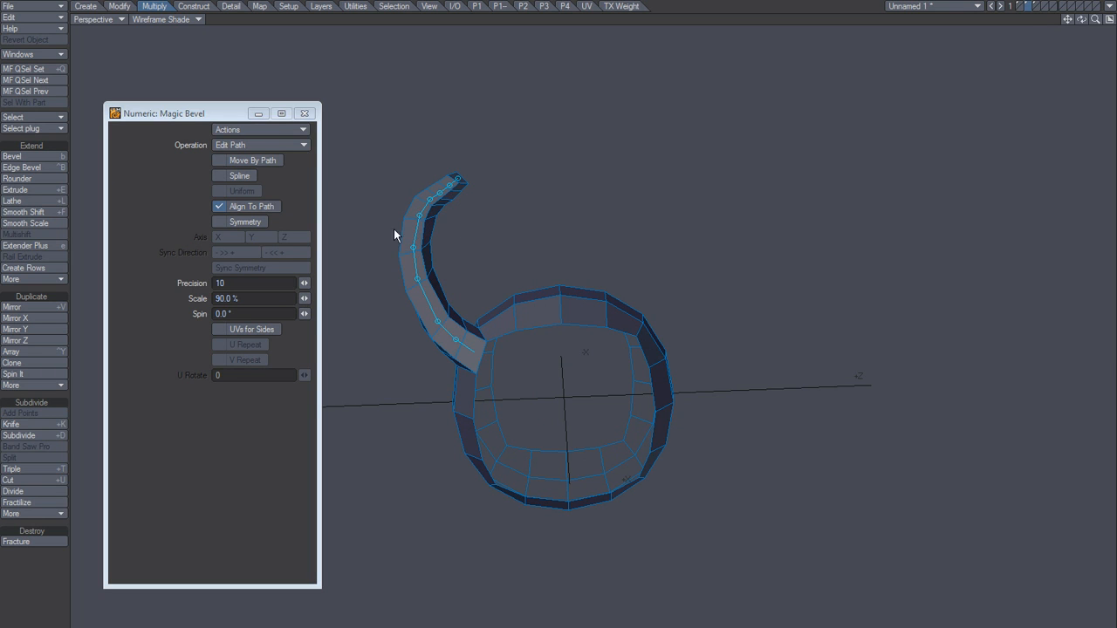
# Enable Move By Path and shift the lower knots so that the rest of the arm moves along with them
pyautogui.click(275, 163)
pyautogui.click(275, 160)
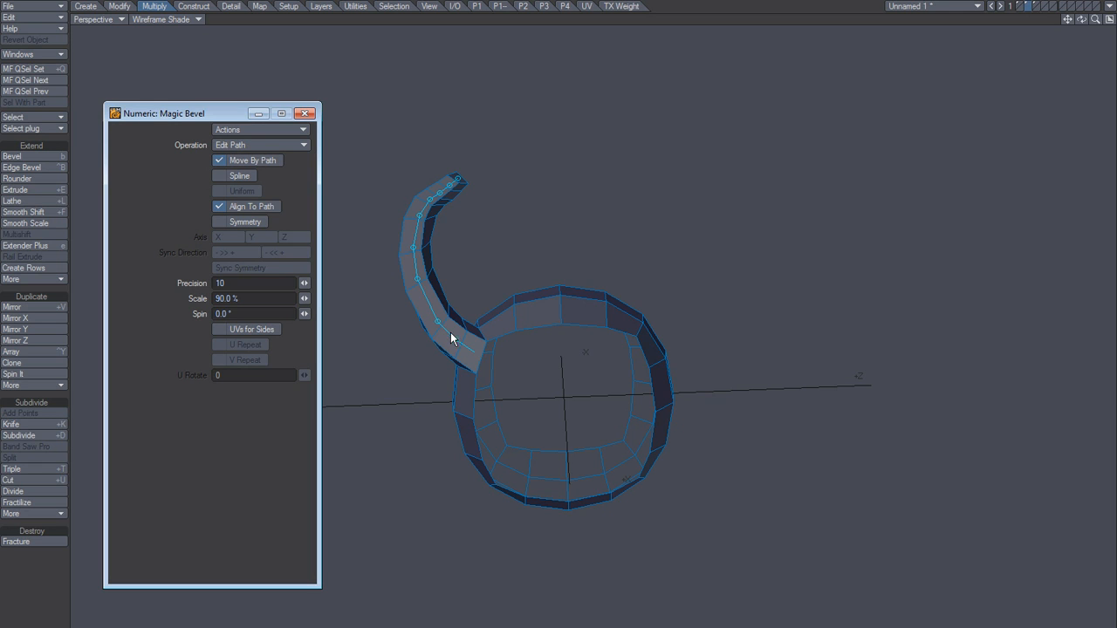
pyautogui.moveTo(438, 322); pyautogui.dragTo(437, 325)
pyautogui.moveTo(417, 282); pyautogui.dragTo(444, 217)
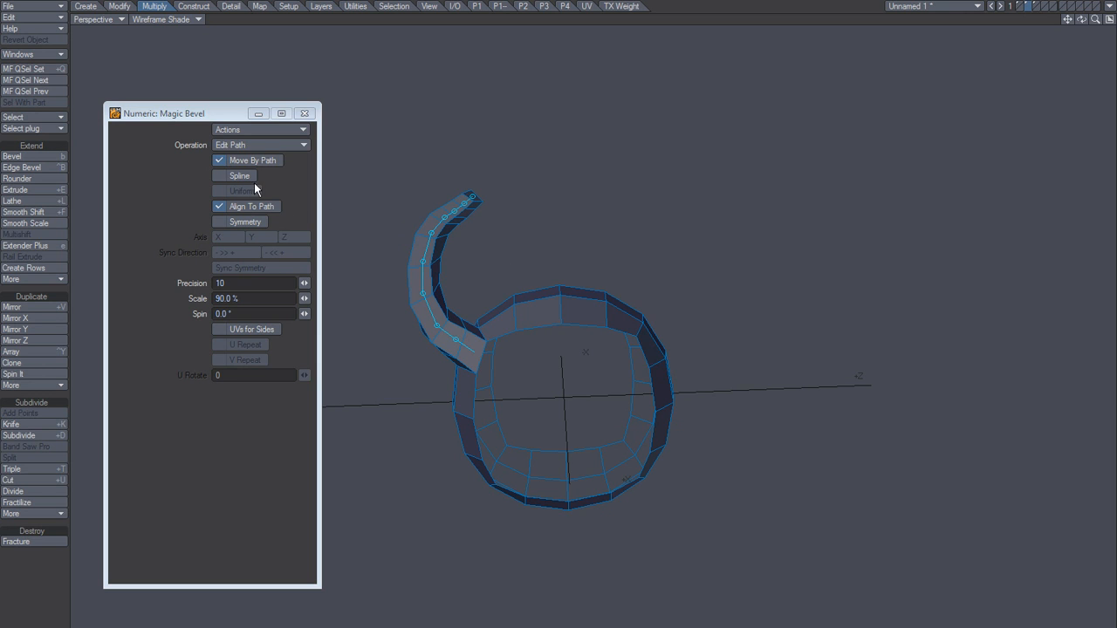
# Even out the knot spacing along the curved arm with the Uniform Spans operation
pyautogui.click(290, 145)
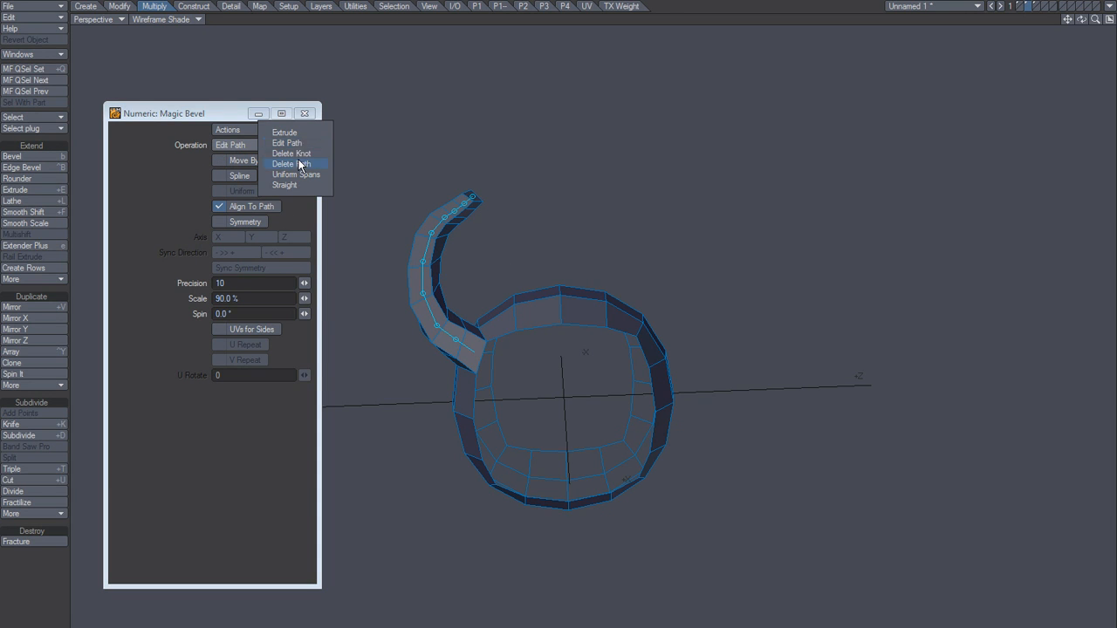
pyautogui.click(296, 174)
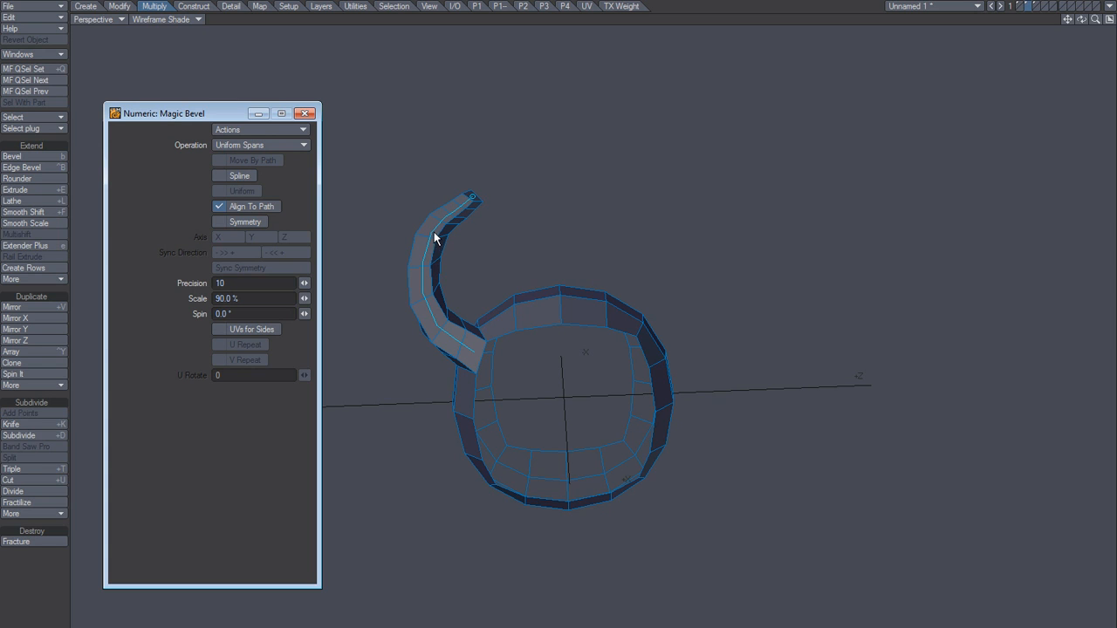
pyautogui.click(472, 196)
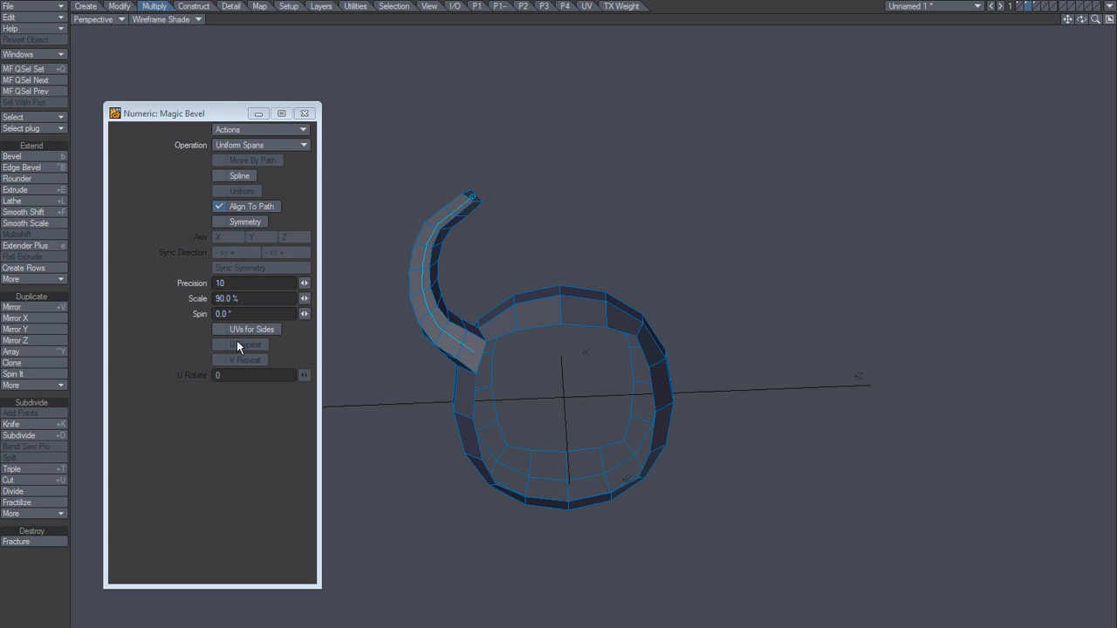
# Remove three knots from the arm's path with Delete Knot and taper the arm with a Scale of 75%
pyautogui.click(280, 146)
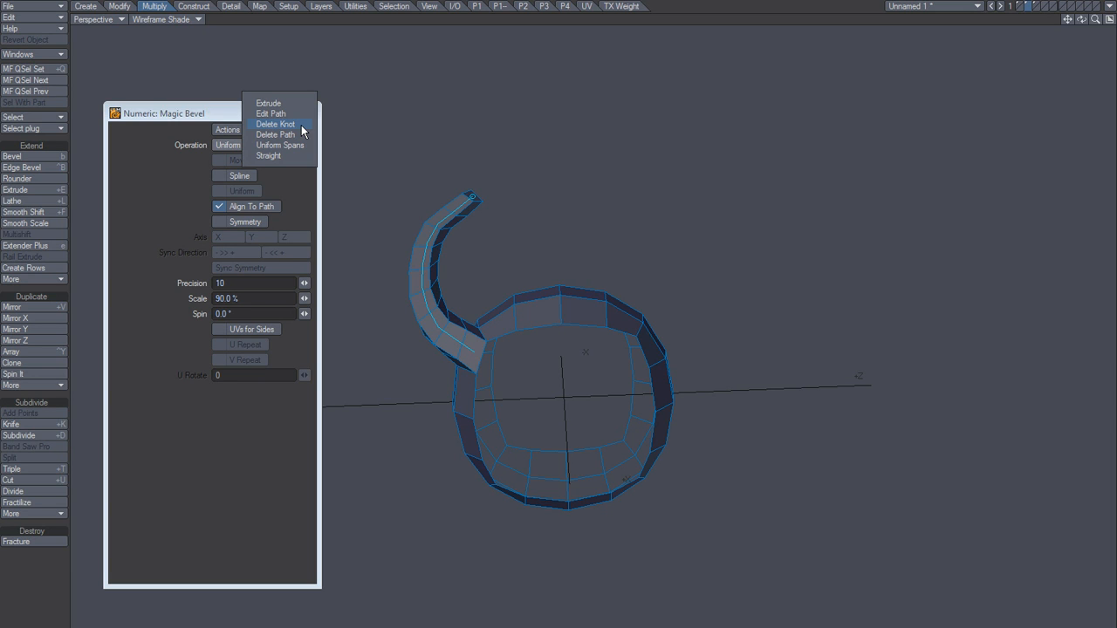
pyautogui.click(291, 125)
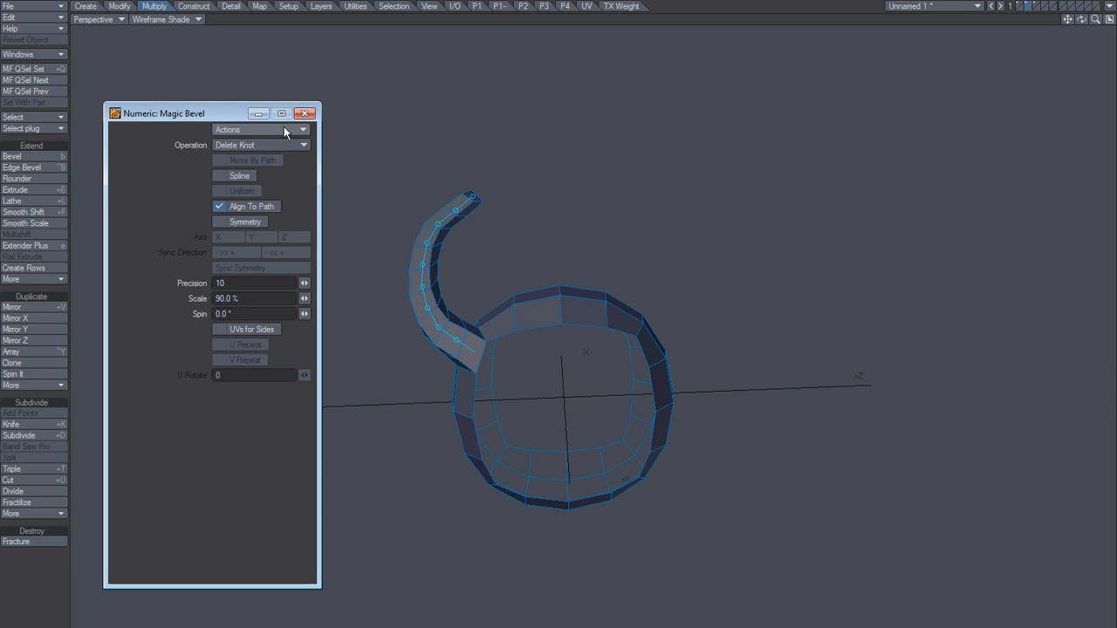
pyautogui.click(439, 329)
pyautogui.click(429, 244)
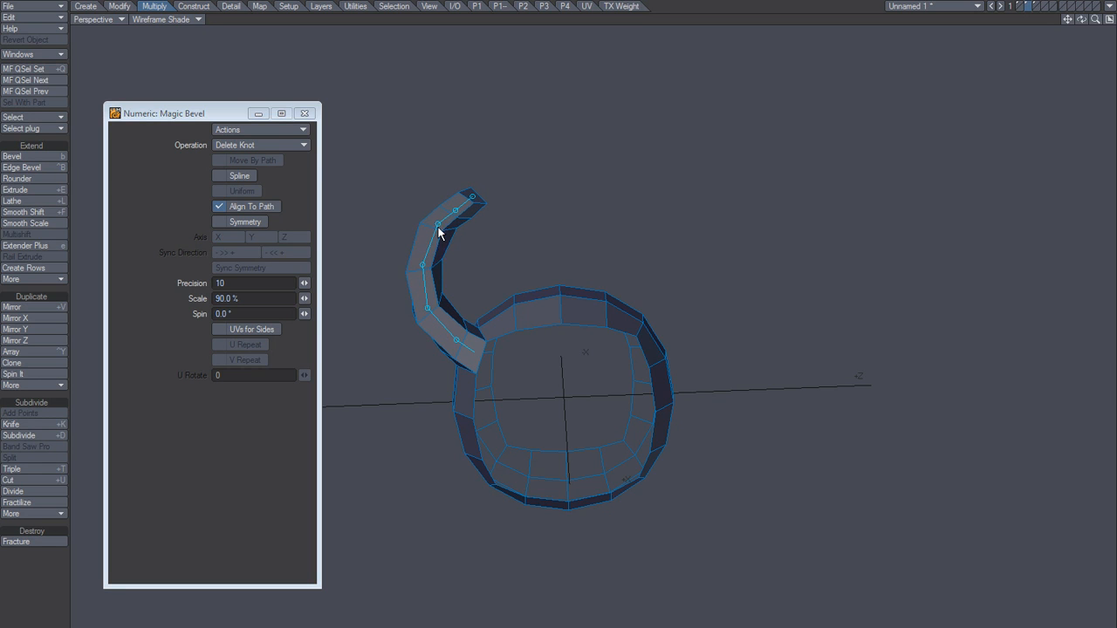
pyautogui.click(457, 212)
pyautogui.moveTo(304, 298); pyautogui.dragTo(293, 298)
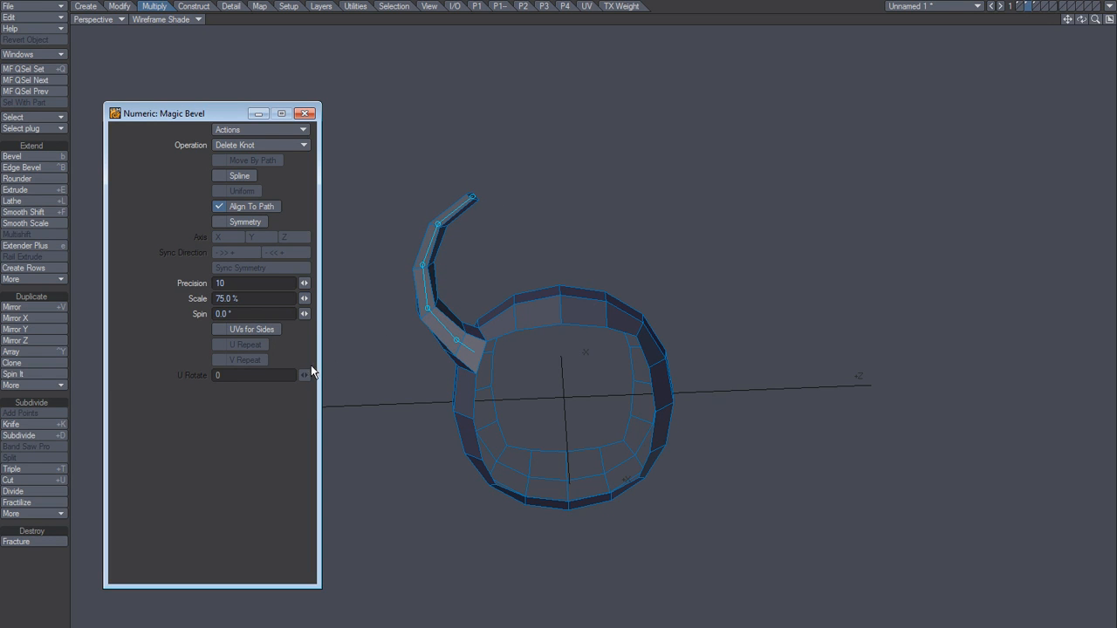
# Straighten the tapered arm's path with the Straight operation
pyautogui.click(273, 145)
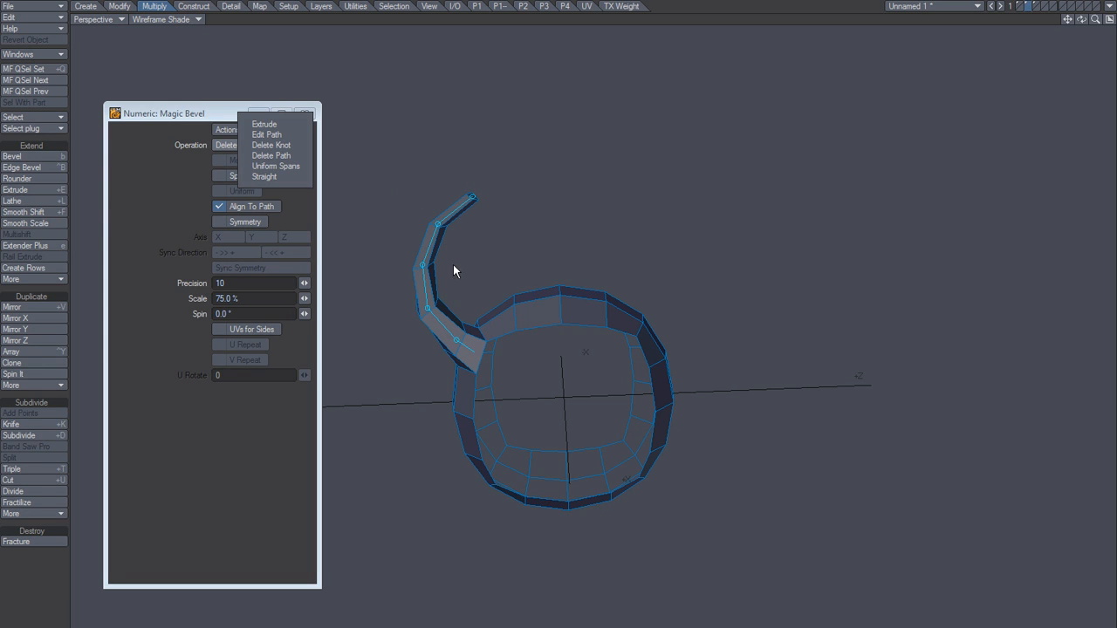
pyautogui.click(281, 177)
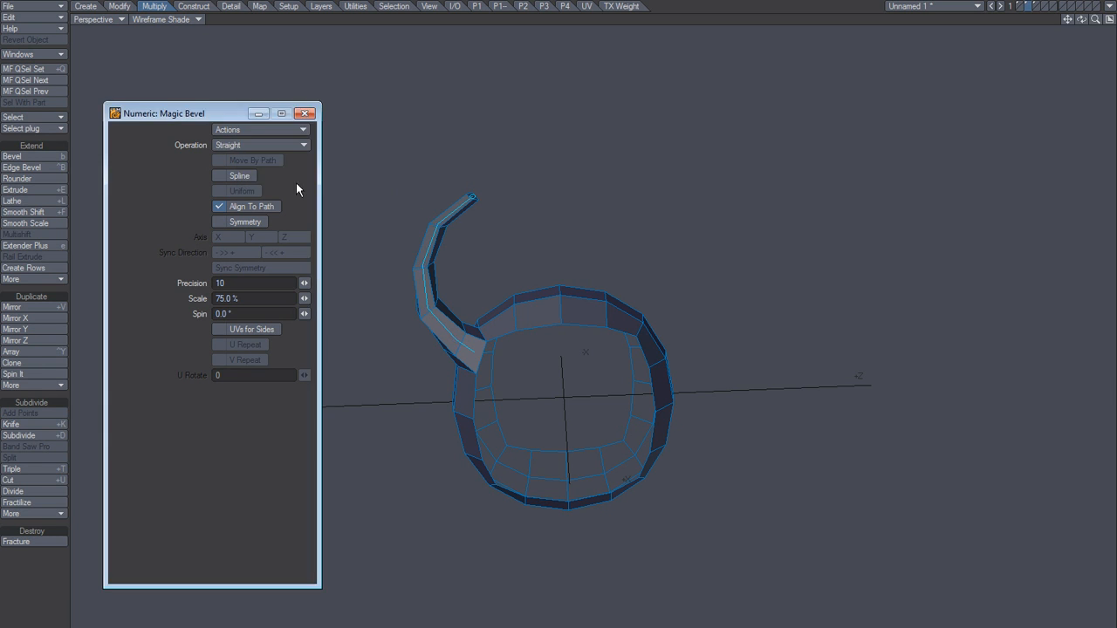
pyautogui.click(474, 196)
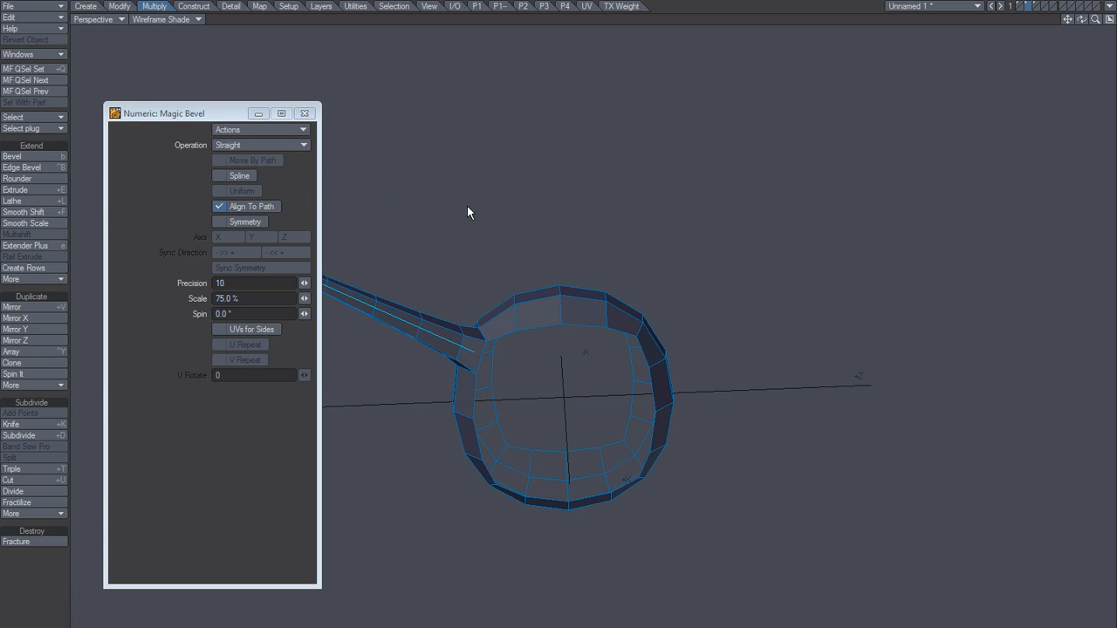
pyautogui.keyDown('alt'); pyautogui.moveTo(488, 351); pyautogui.dragTo(529, 348); pyautogui.keyUp('alt')
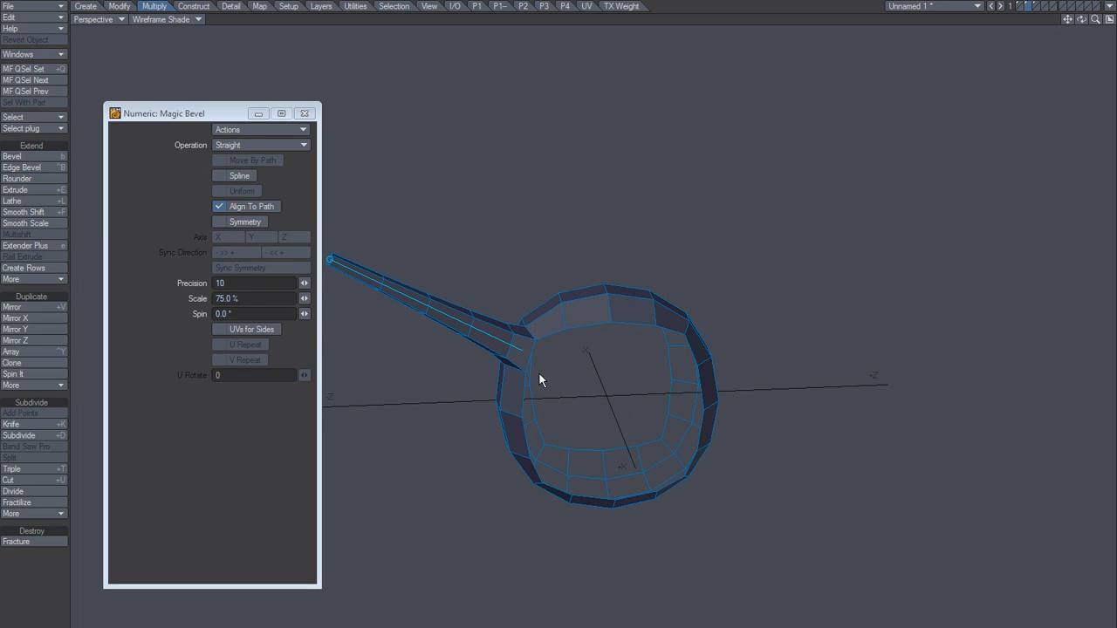
pyautogui.keyDown('alt'); pyautogui.moveTo(566, 395); pyautogui.dragTo(561, 364); pyautogui.keyUp('alt')
pyautogui.keyDown('alt'); pyautogui.moveTo(594, 328); pyautogui.dragTo(590, 417); pyautogui.keyUp('alt')
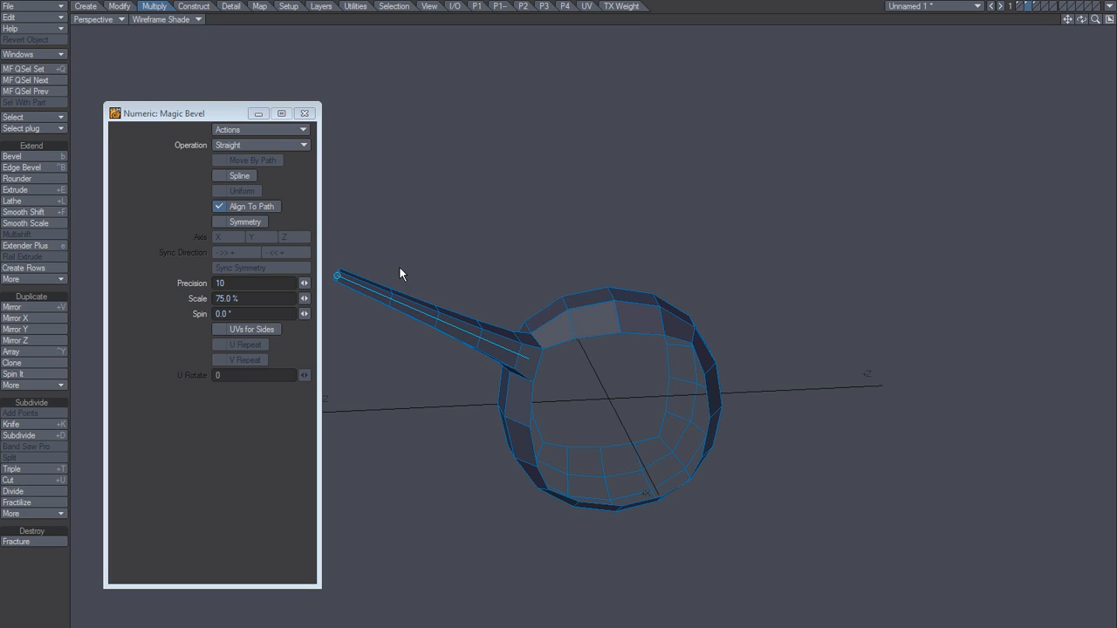
# Apply the Uniform Spans operation to the straightened arm
pyautogui.click(285, 144)
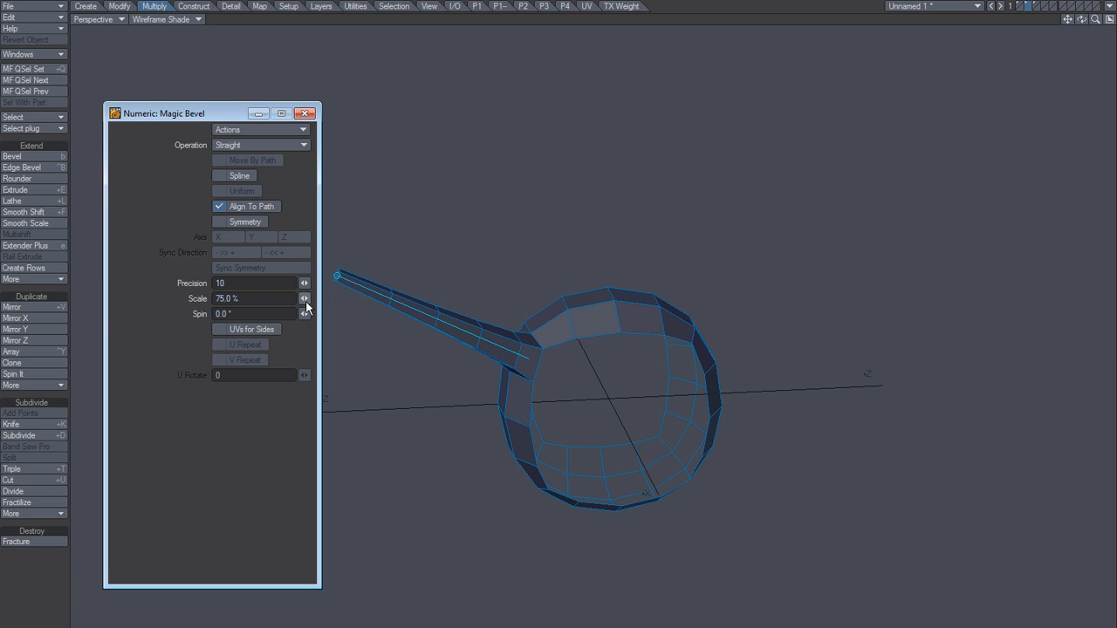
pyautogui.click(278, 144)
pyautogui.click(289, 126)
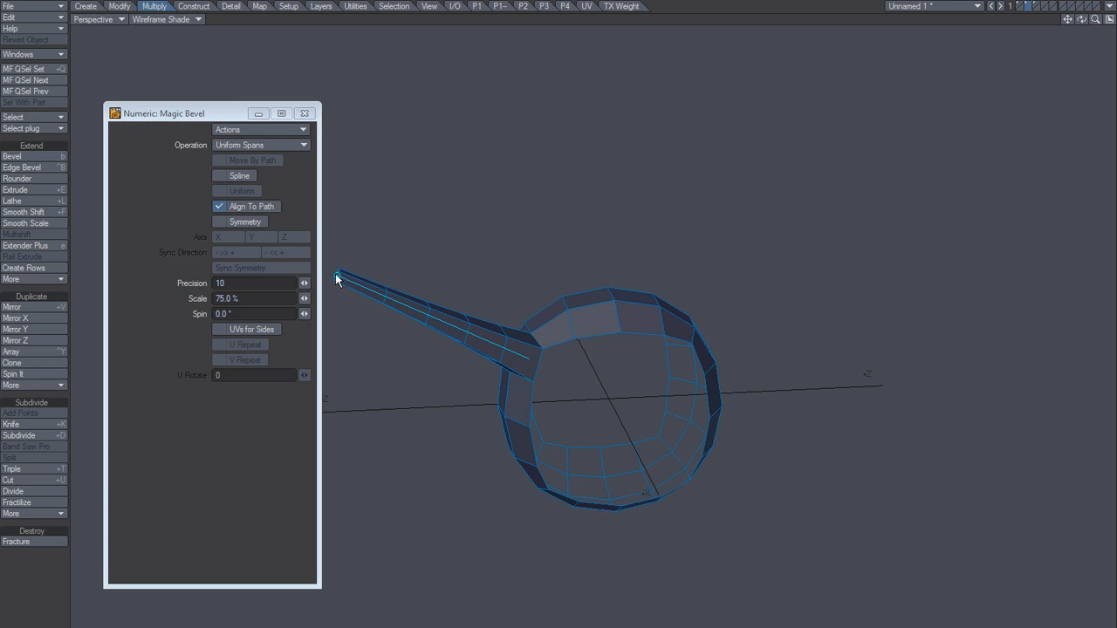
# Remove the straight arm with Delete Path and reset Magic Bevel to its default settings
pyautogui.click(286, 145)
pyautogui.click(287, 130)
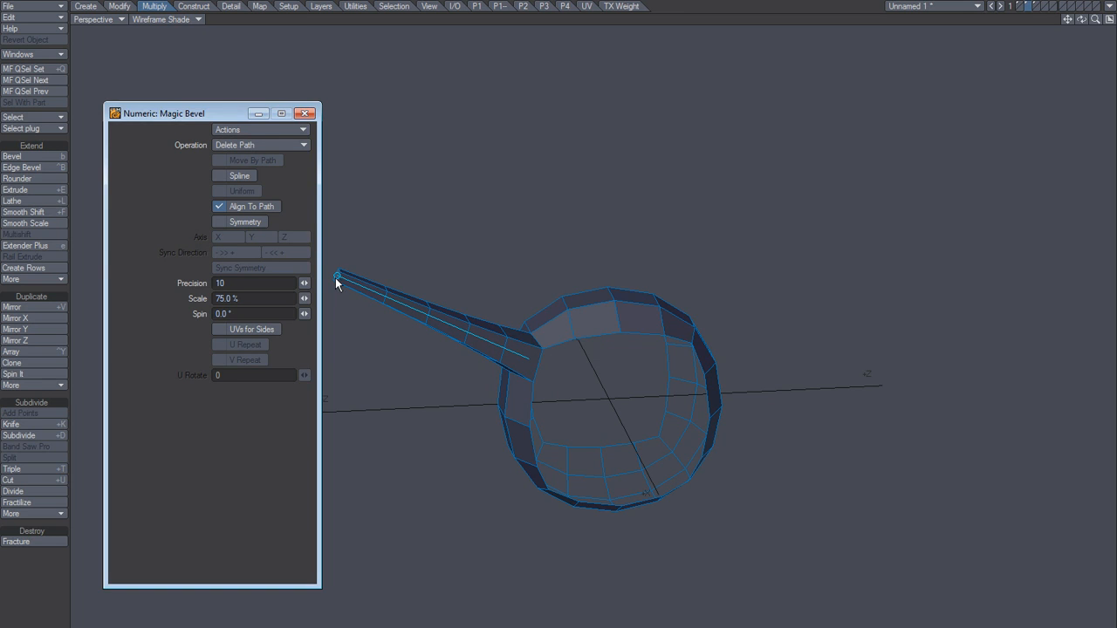
pyautogui.click(340, 279)
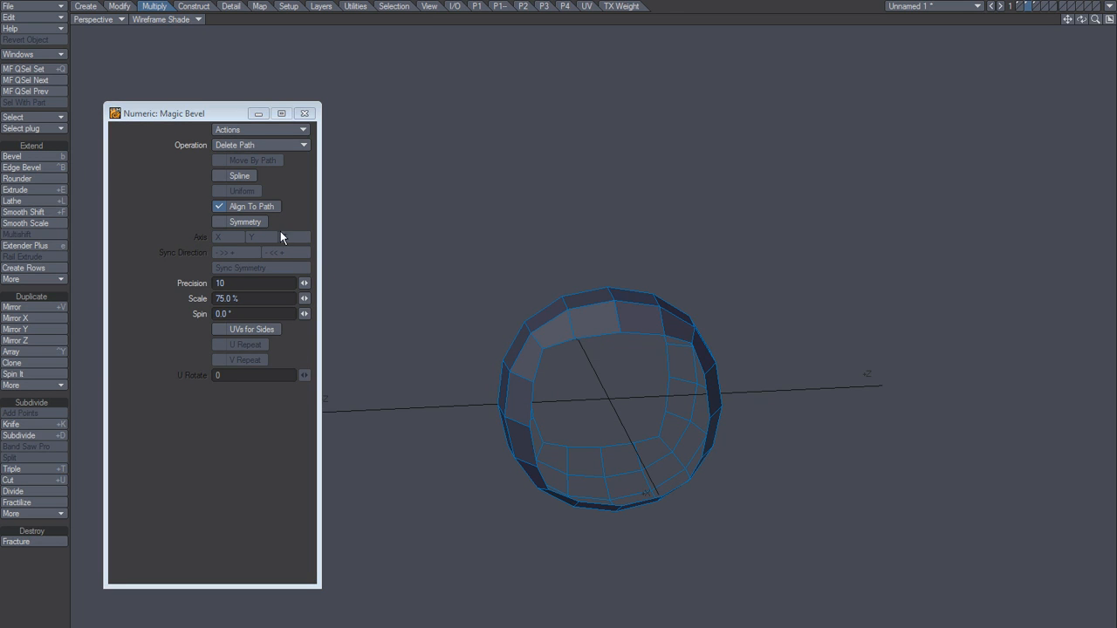
pyautogui.click(273, 131)
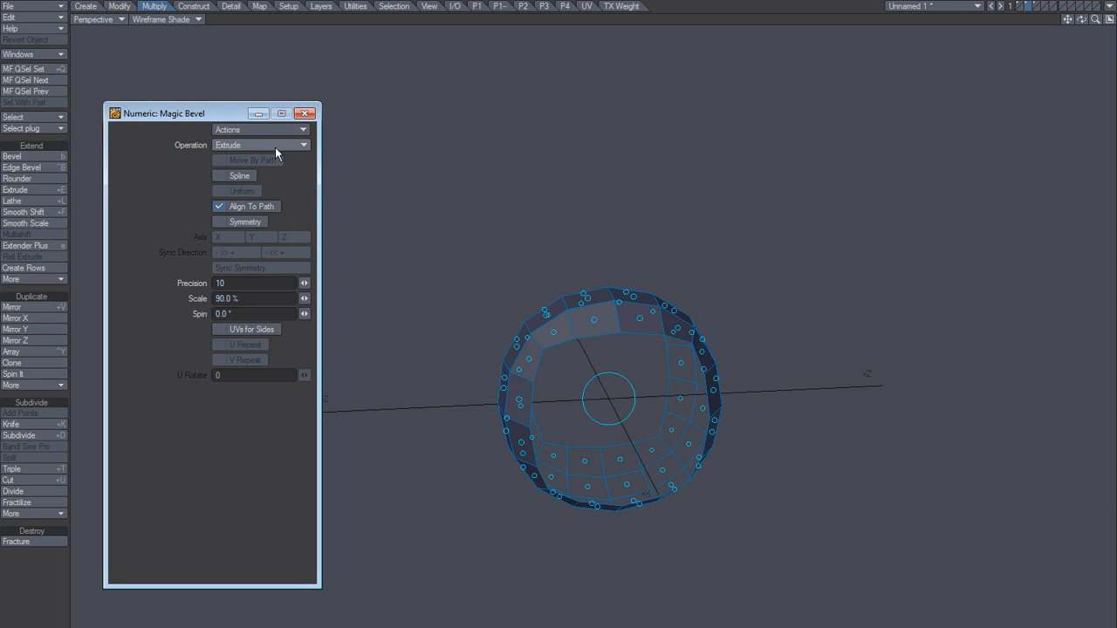
# Extrude a new curved arm from the ring's upper-left polygon and enable Spline and Uniform for its path
pyautogui.keyDown('alt'); pyautogui.moveTo(580, 394); pyautogui.dragTo(544, 363); pyautogui.keyUp('alt')
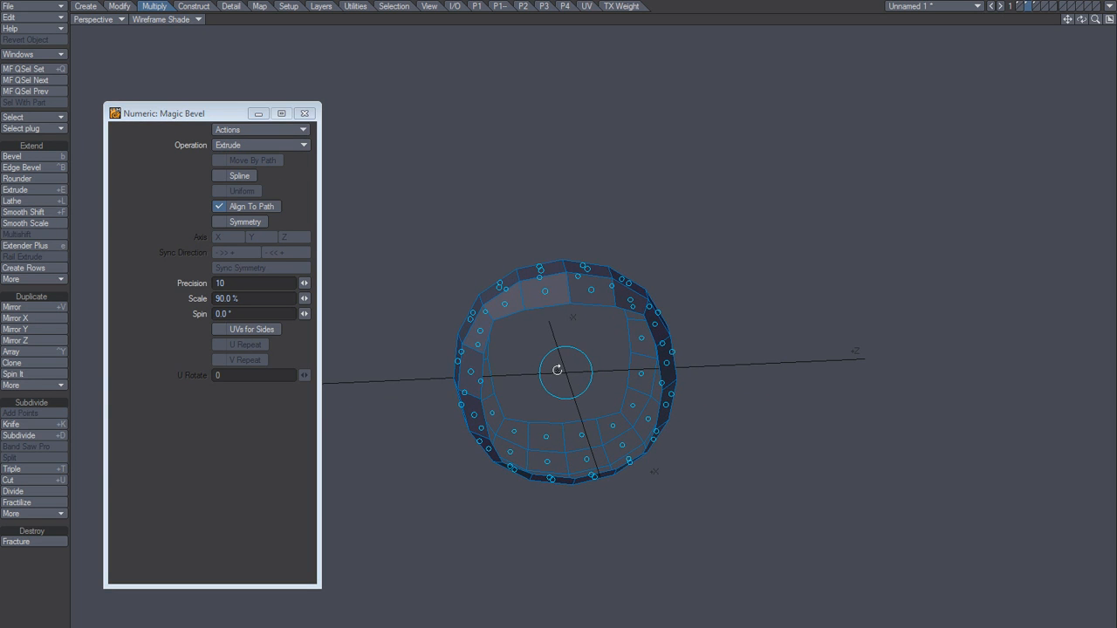
pyautogui.moveTo(518, 374)
pyautogui.keyDown('alt'); pyautogui.mouseDown()
pyautogui.moveTo(473, 321)
pyautogui.moveTo(466, 352)
pyautogui.moveTo(411, 223)
pyautogui.moveTo(436, 152)
pyautogui.mouseUp(); pyautogui.keyUp('alt')
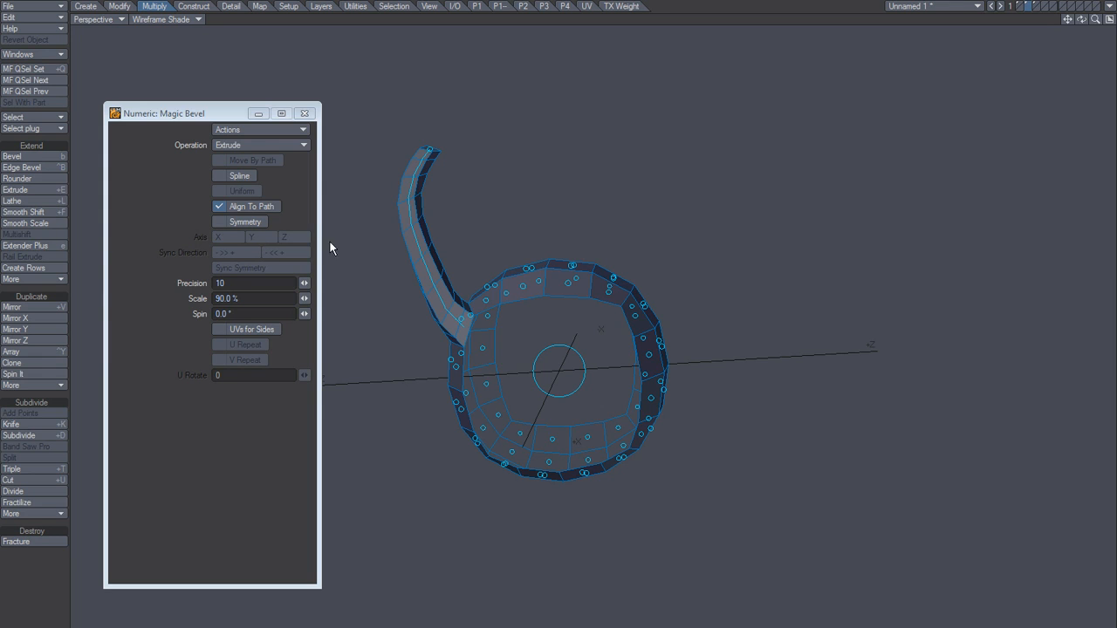
pyautogui.click(245, 176)
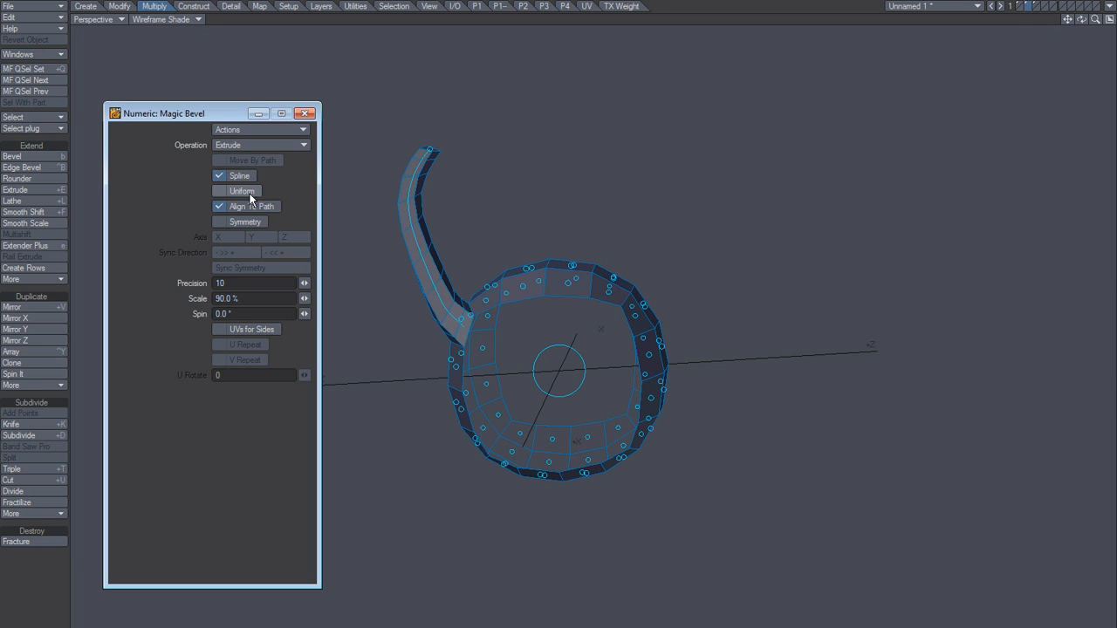
pyautogui.click(244, 191)
# Apply the Uniform Spans operation to the new spline-based arm
pyautogui.click(282, 145)
pyautogui.click(285, 185)
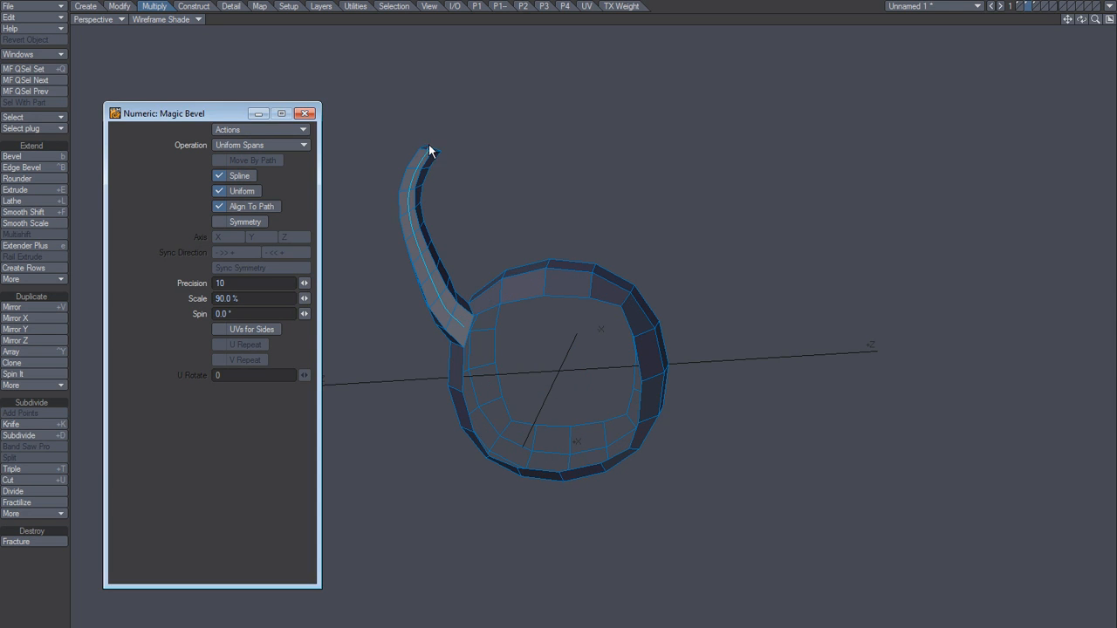
pyautogui.click(270, 144)
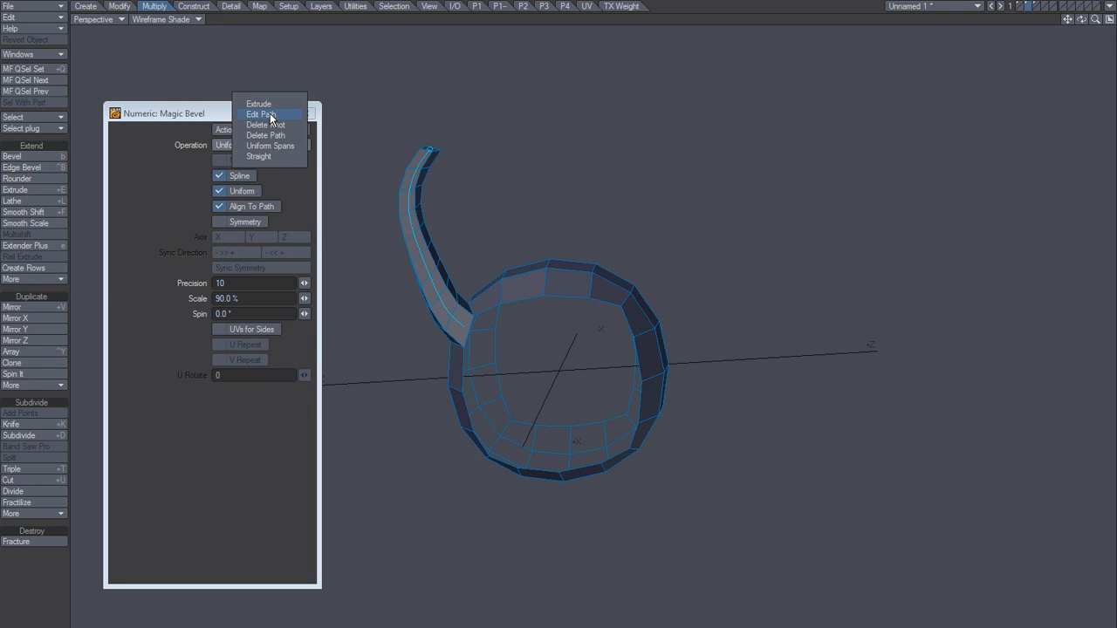
pyautogui.click(174, 186)
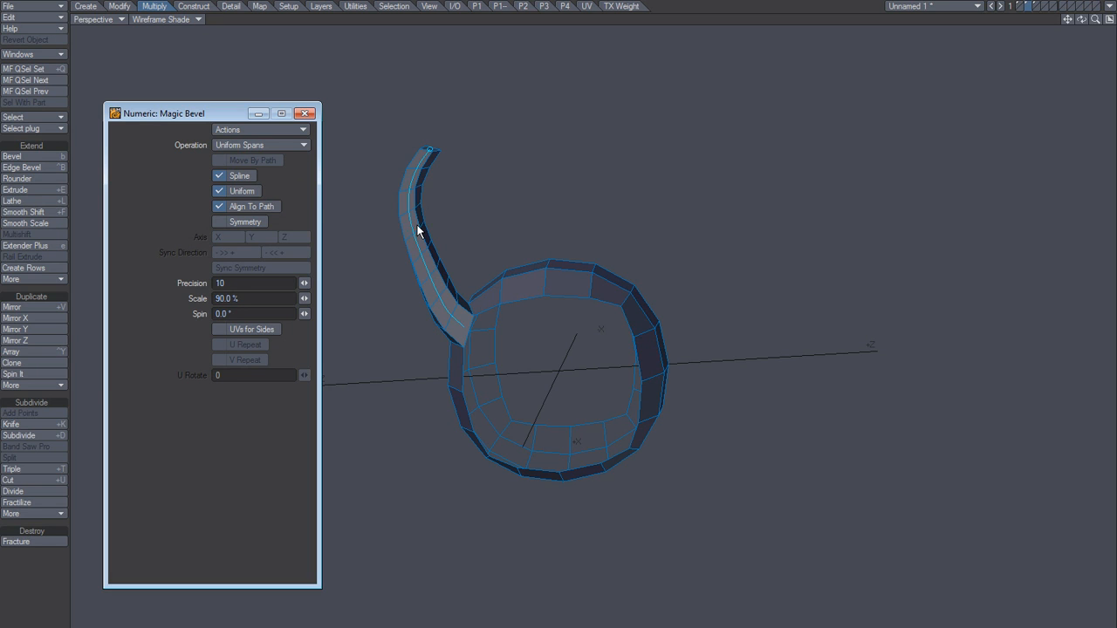
# Remove the arm with Delete Path and extrude a long winding arm from the ring's upper-left polygon
pyautogui.click(295, 145)
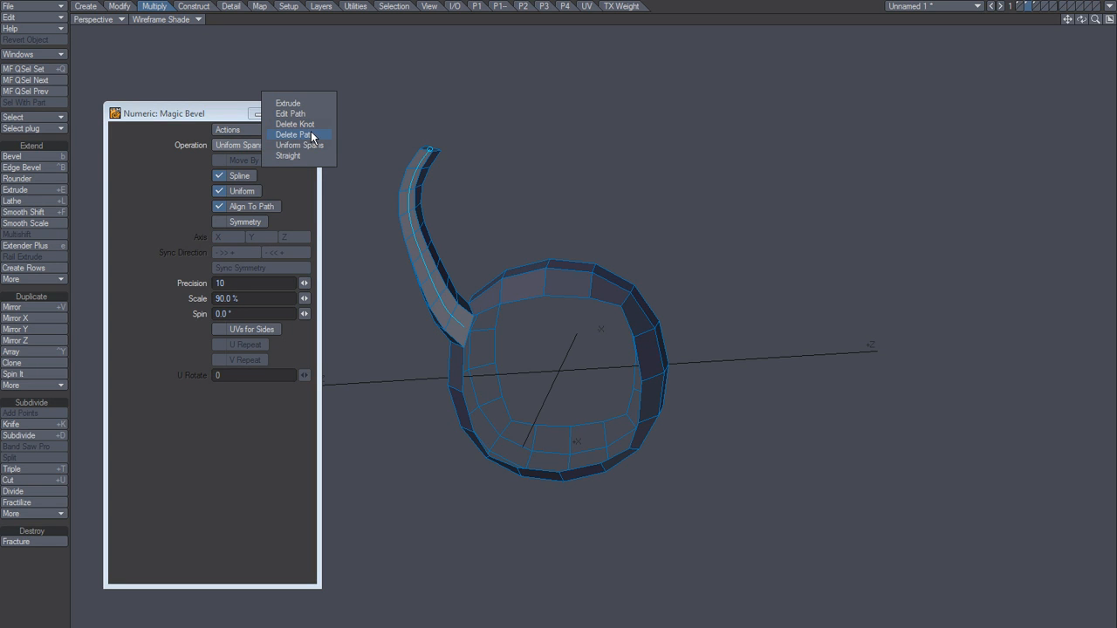
pyautogui.click(311, 135)
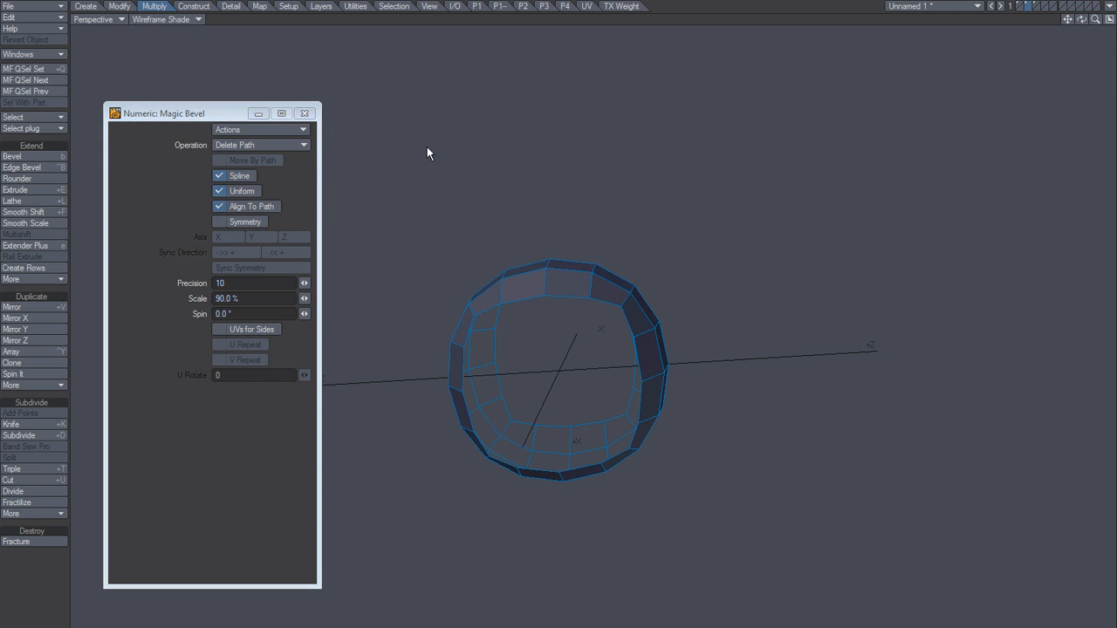
pyautogui.click(274, 147)
pyautogui.click(277, 122)
pyautogui.moveTo(473, 302)
pyautogui.keyDown('alt'); pyautogui.mouseDown()
pyautogui.moveTo(506, 269)
pyautogui.moveTo(445, 297)
pyautogui.moveTo(461, 307)
pyautogui.moveTo(451, 247)
pyautogui.moveTo(400, 135)
pyautogui.mouseUp(); pyautogui.keyUp('alt')
pyautogui.keyDown('alt'); pyautogui.moveTo(489, 284); pyautogui.dragTo(568, 287); pyautogui.keyUp('alt')
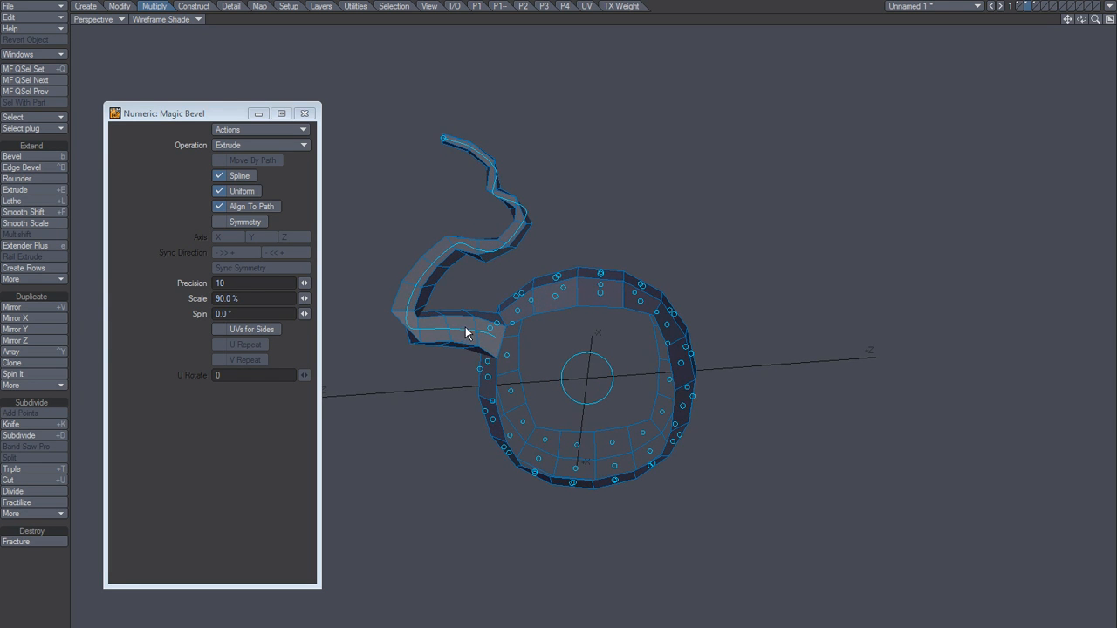
# Turn off Spline for the winding arm and try to toggle the Uniform option
pyautogui.click(241, 177)
pyautogui.click(240, 189)
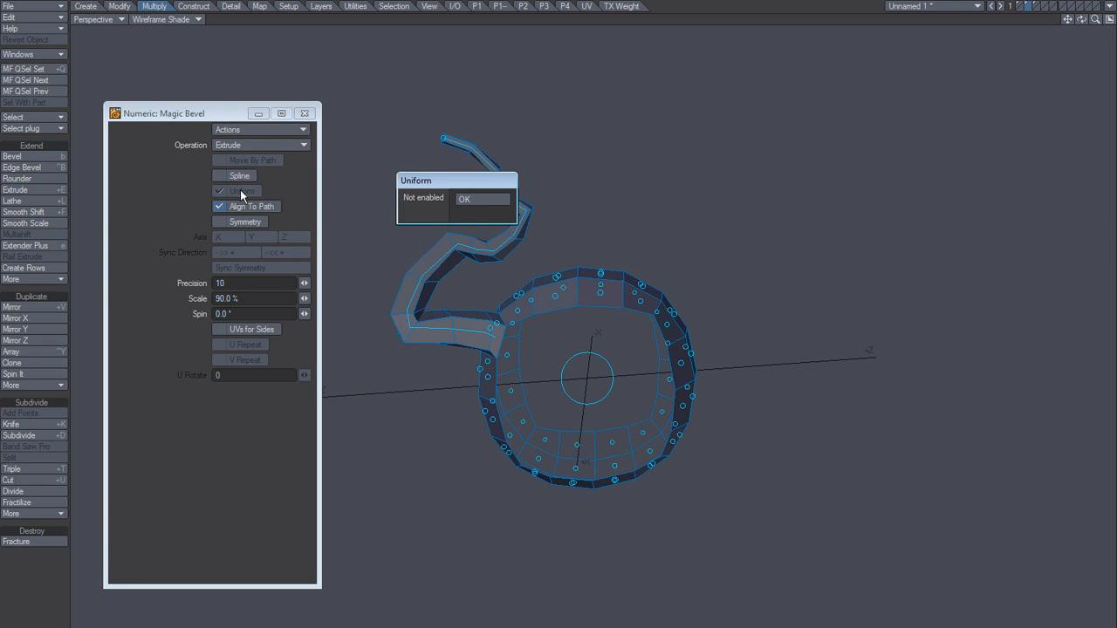
pyautogui.click(462, 201)
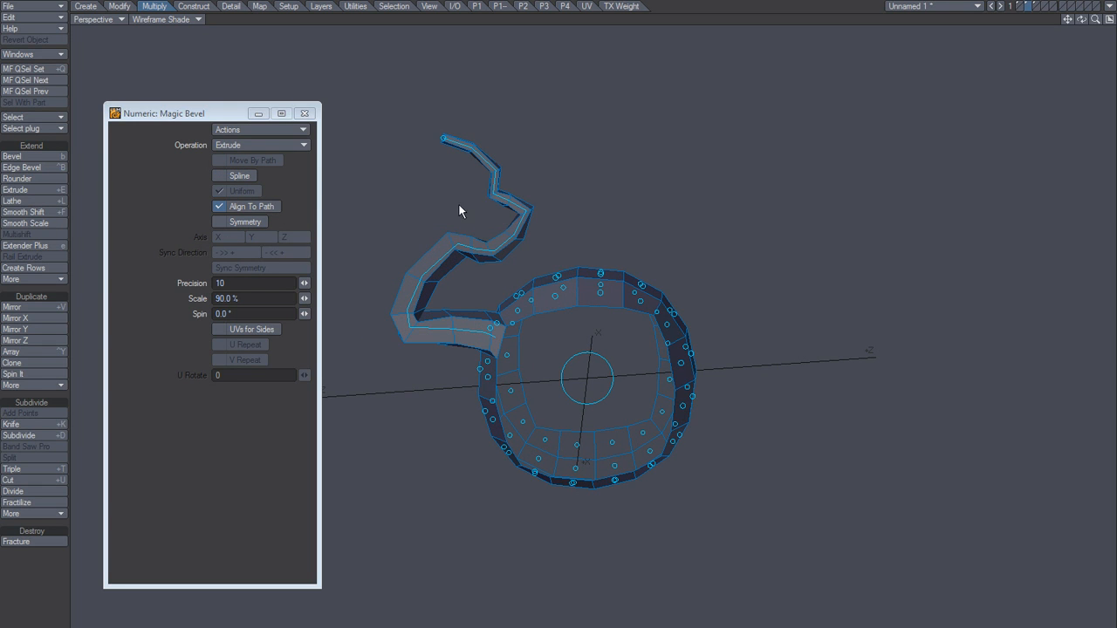
# Enable Spline for the winding arm and toggle Uniform off and on to compare the segment spacing
pyautogui.click(246, 176)
pyautogui.click(236, 190)
pyautogui.click(235, 191)
pyautogui.click(236, 190)
pyautogui.click(236, 192)
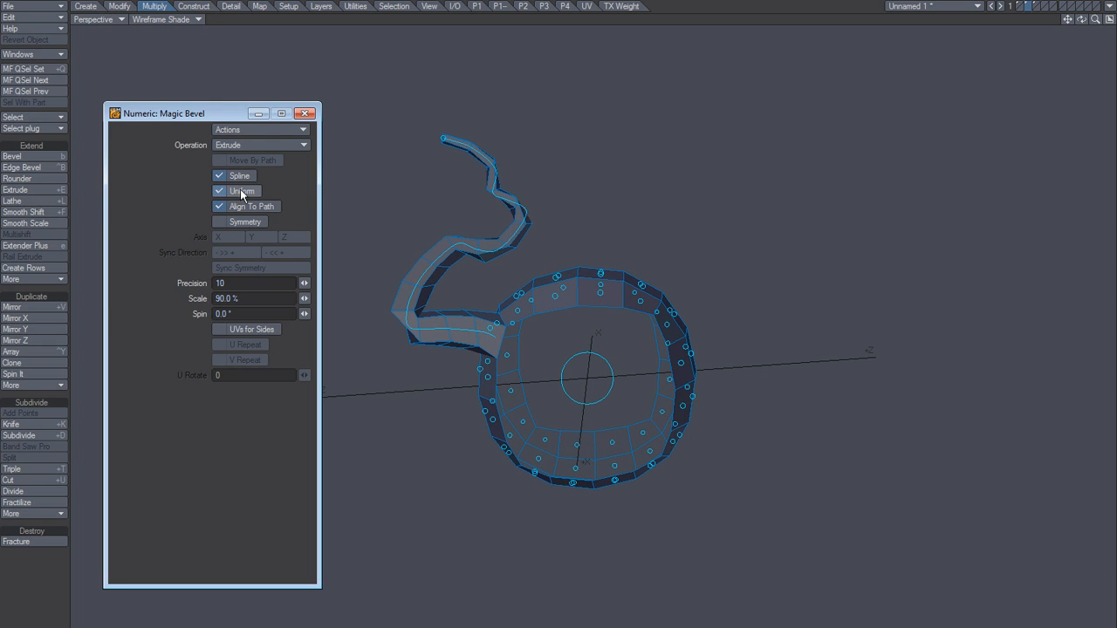
# Compare the winding arm with and without Spline, leaving Spline off
pyautogui.click(241, 178)
pyautogui.click(242, 179)
pyautogui.click(241, 179)
pyautogui.click(241, 179)
pyautogui.click(244, 177)
pyautogui.click(243, 175)
pyautogui.click(234, 179)
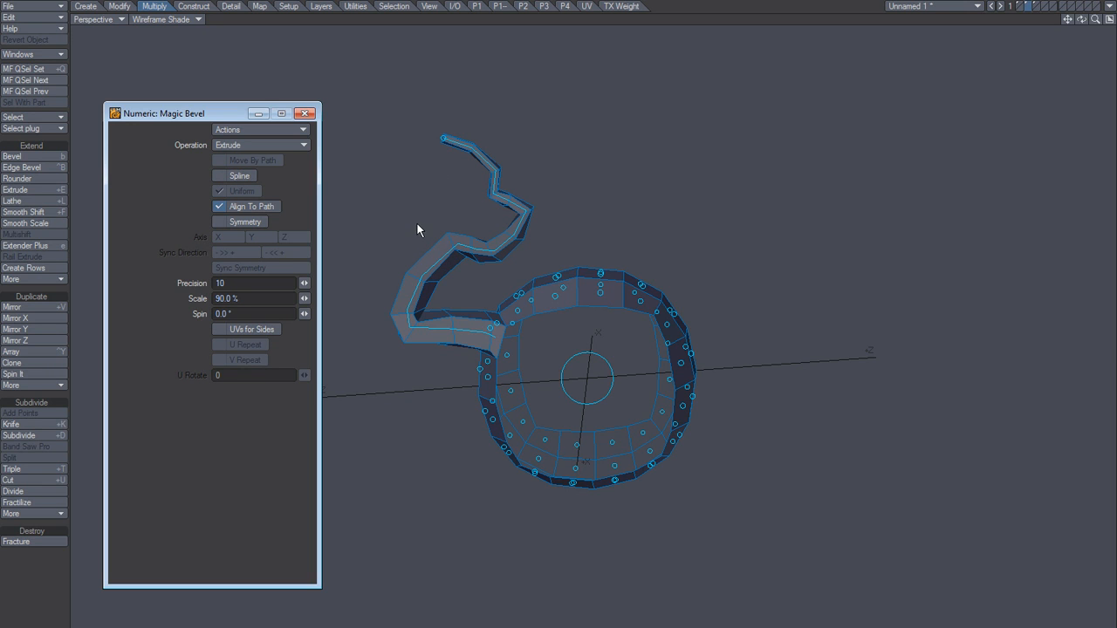
# Remove the winding arm with Delete Path and extrude a simple curved arm from the ring's upper-left polygon
pyautogui.click(292, 145)
pyautogui.click(292, 178)
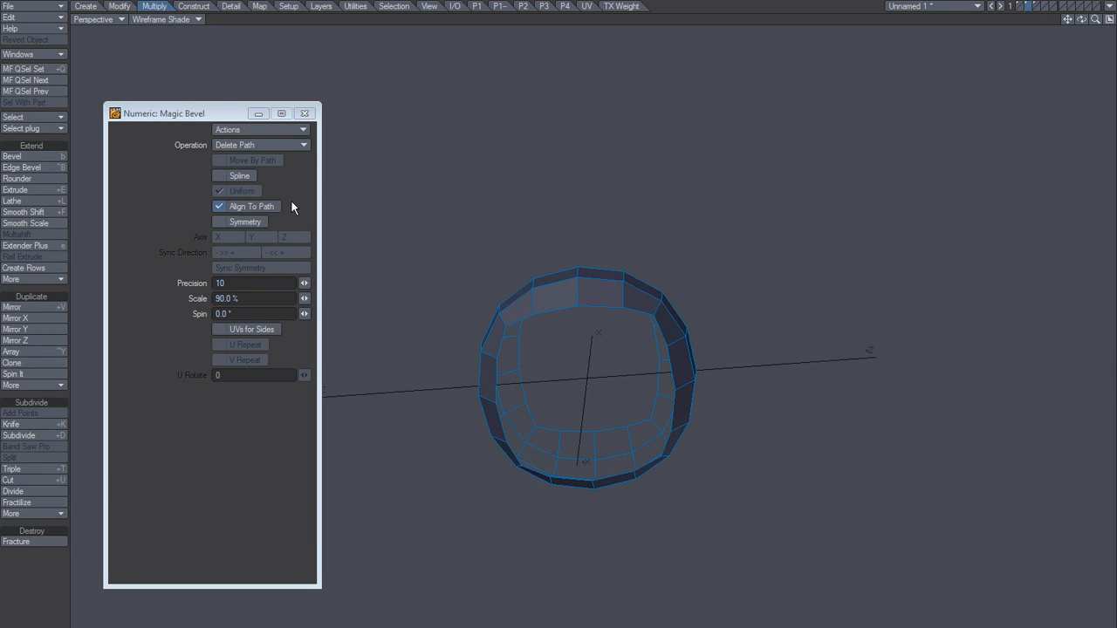
pyautogui.click(268, 144)
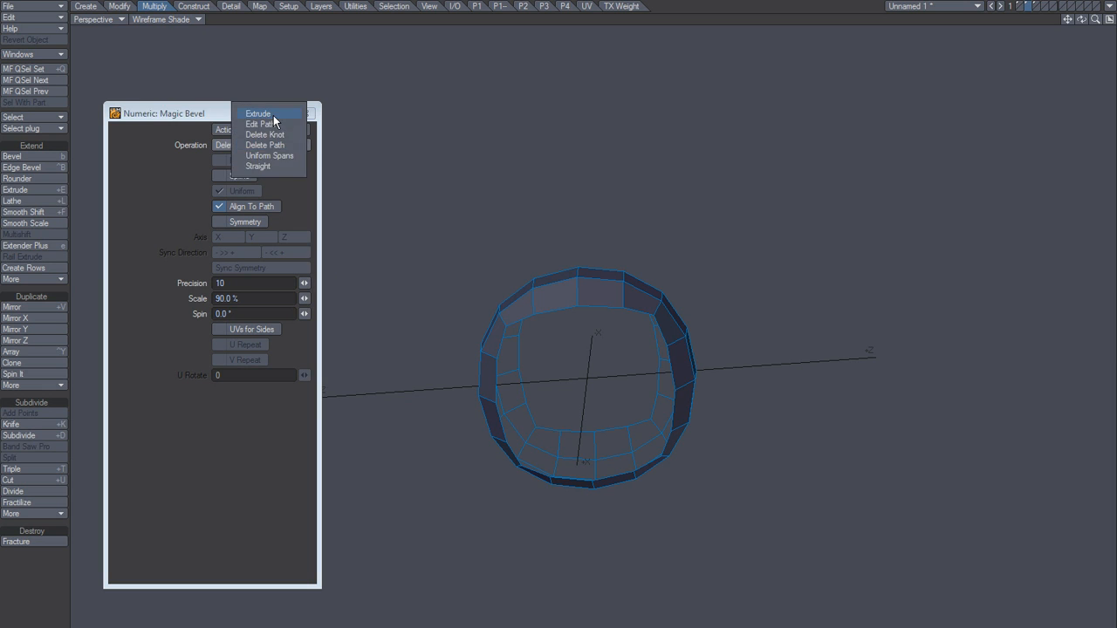
pyautogui.click(259, 113)
pyautogui.moveTo(495, 341)
pyautogui.mouseDown()
pyautogui.moveTo(450, 299)
pyautogui.moveTo(444, 156)
pyautogui.mouseUp()
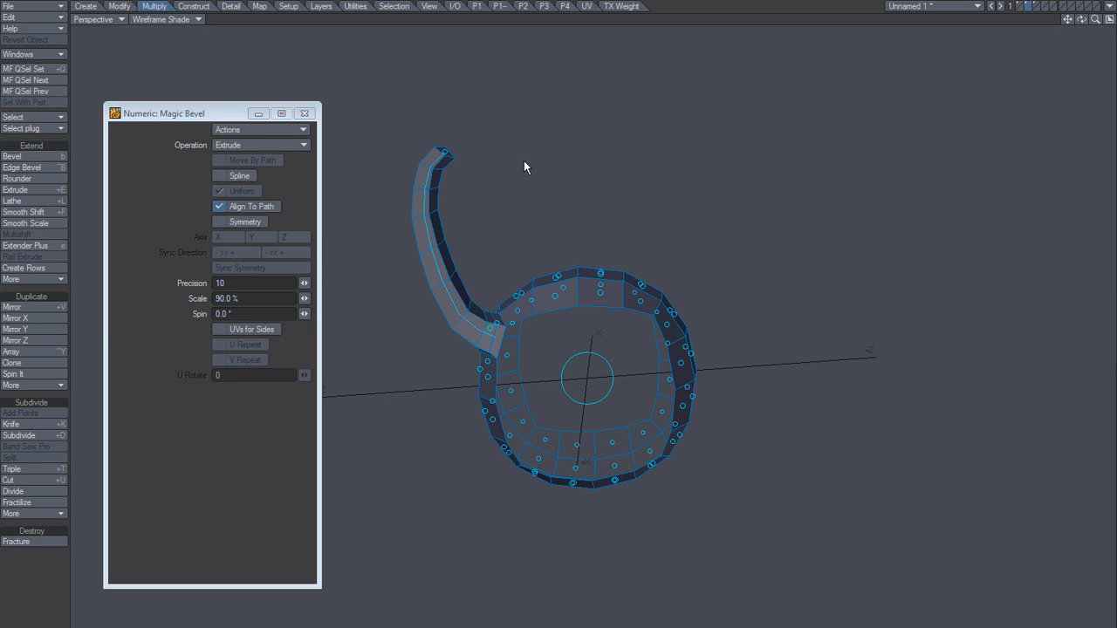
# Turn Align To Path off to check its effect on the curved arm, then turn it back on
pyautogui.click(253, 207)
pyautogui.moveTo(509, 274)
pyautogui.keyDown('alt'); pyautogui.mouseDown()
pyautogui.moveTo(538, 267)
pyautogui.moveTo(551, 287)
pyautogui.moveTo(516, 254)
pyautogui.mouseUp(); pyautogui.keyUp('alt')
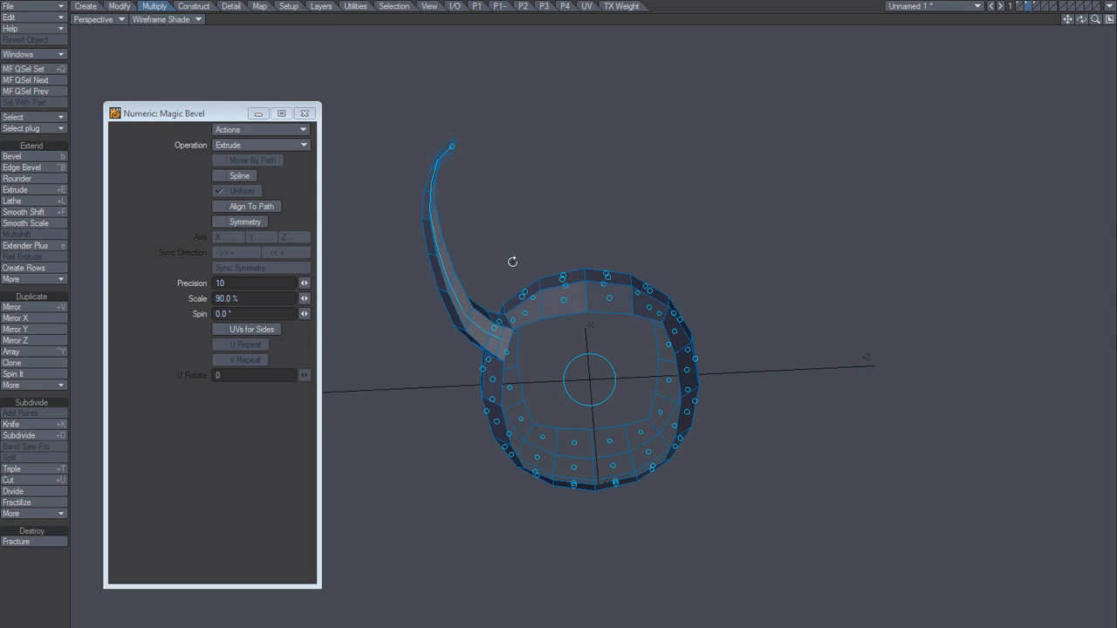
pyautogui.click(262, 207)
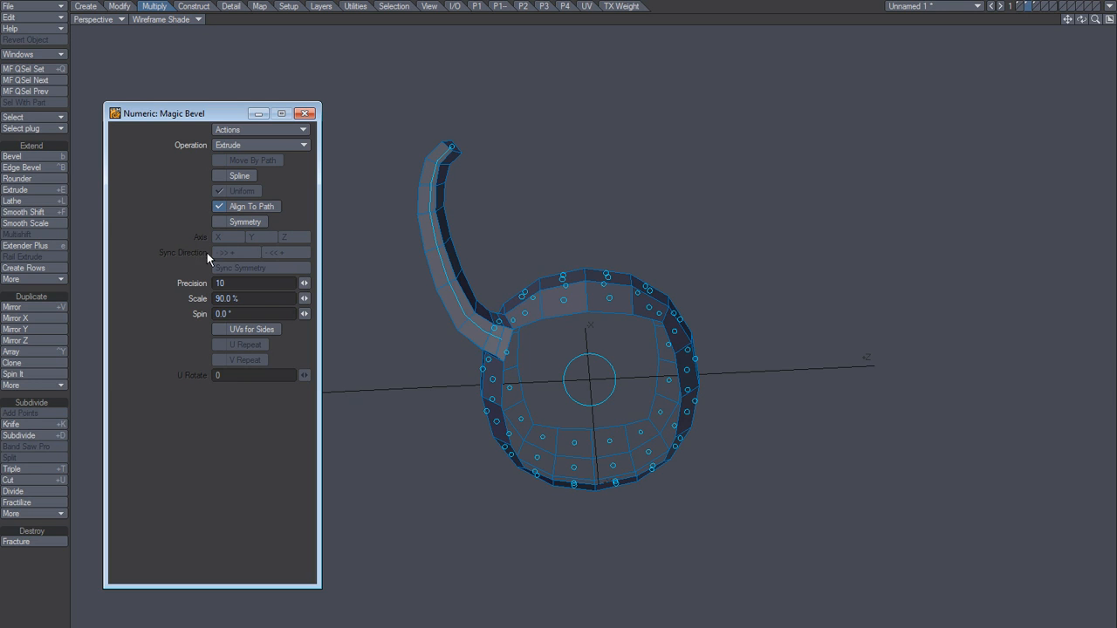
# Remove the curved arm from the ring with Delete Path
pyautogui.click(276, 145)
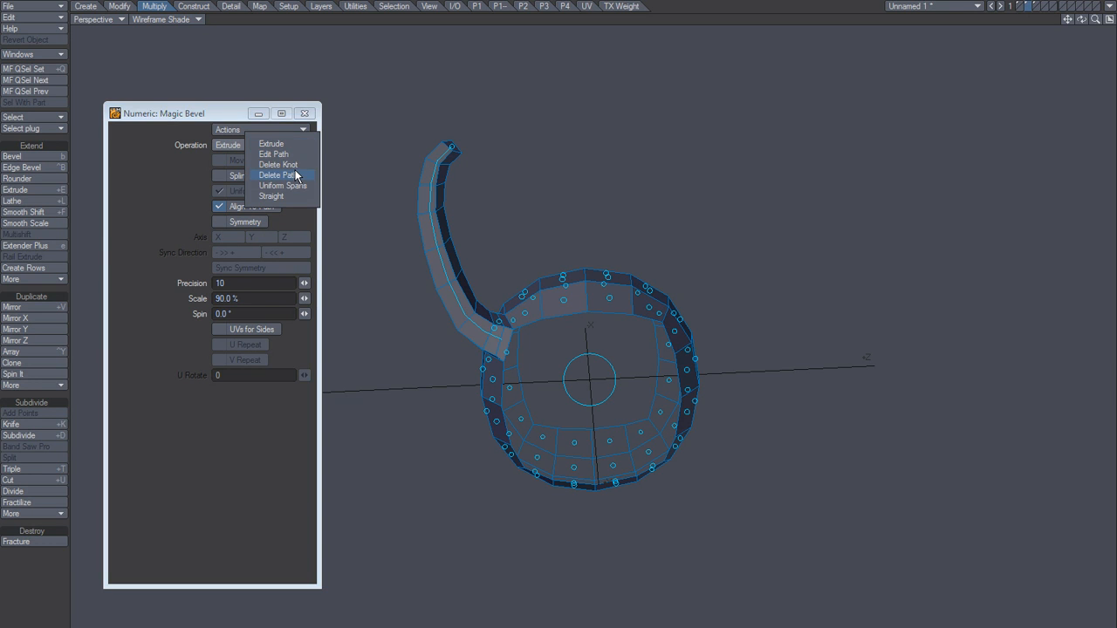
pyautogui.click(296, 176)
pyautogui.click(451, 155)
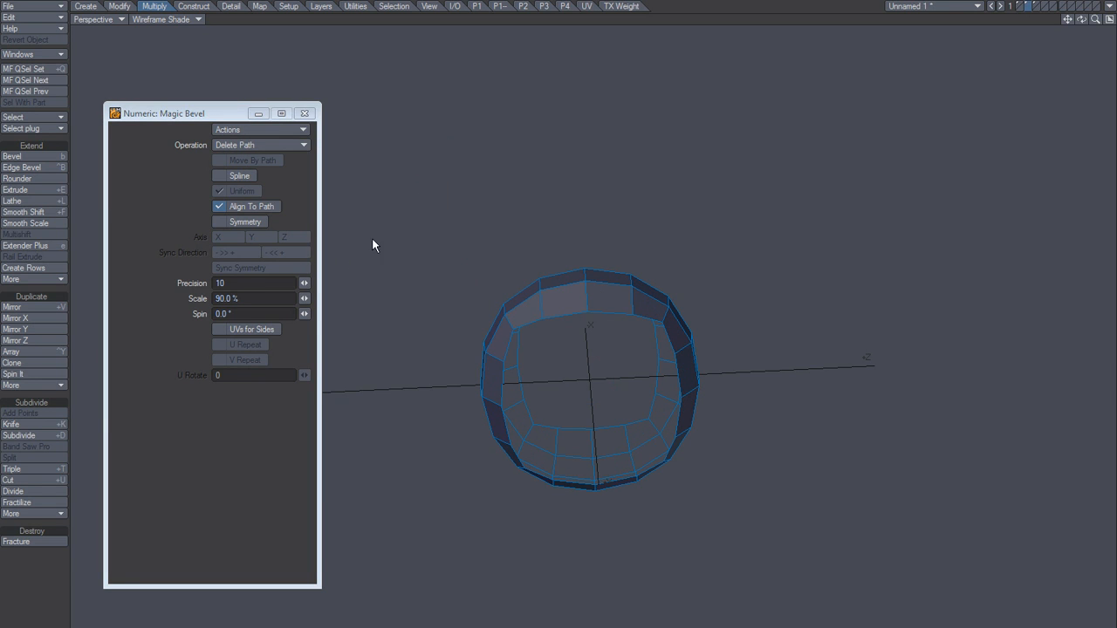
# Enable Symmetry on the X axis and extrude a mirrored pair of curved arms from the ring's upper-left side
pyautogui.click(271, 144)
pyautogui.click(266, 112)
pyautogui.click(246, 225)
pyautogui.keyDown('alt'); pyautogui.moveTo(560, 405); pyautogui.dragTo(488, 392); pyautogui.keyUp('alt')
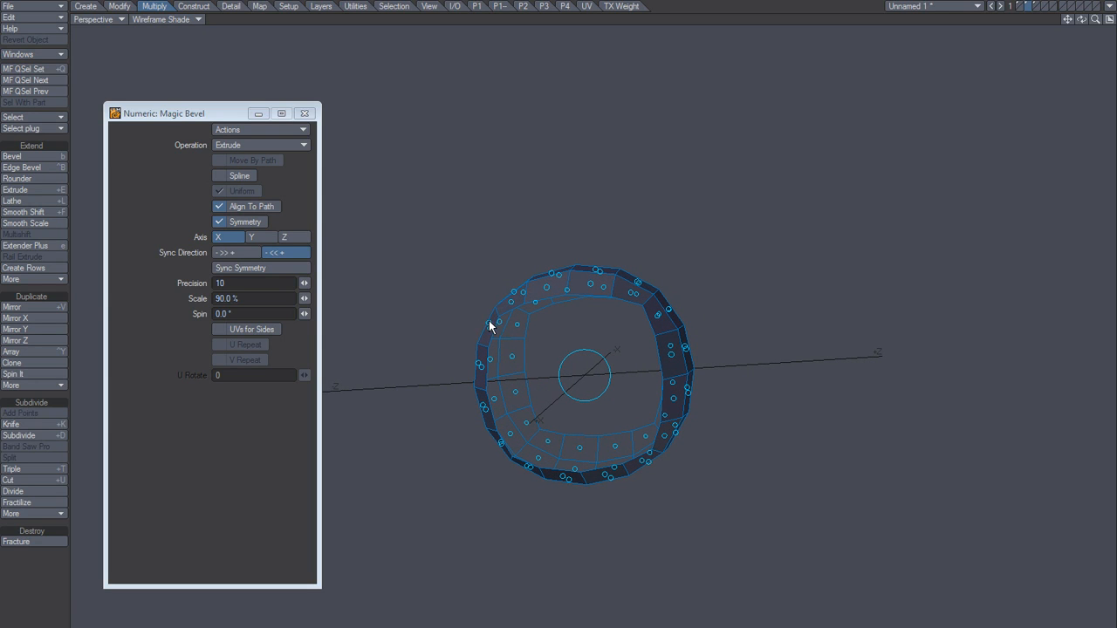
pyautogui.moveTo(481, 322)
pyautogui.mouseDown()
pyautogui.moveTo(409, 225)
pyautogui.moveTo(478, 150)
pyautogui.mouseUp()
pyautogui.keyDown('alt'); pyautogui.moveTo(489, 369); pyautogui.dragTo(622, 294); pyautogui.keyUp('alt')
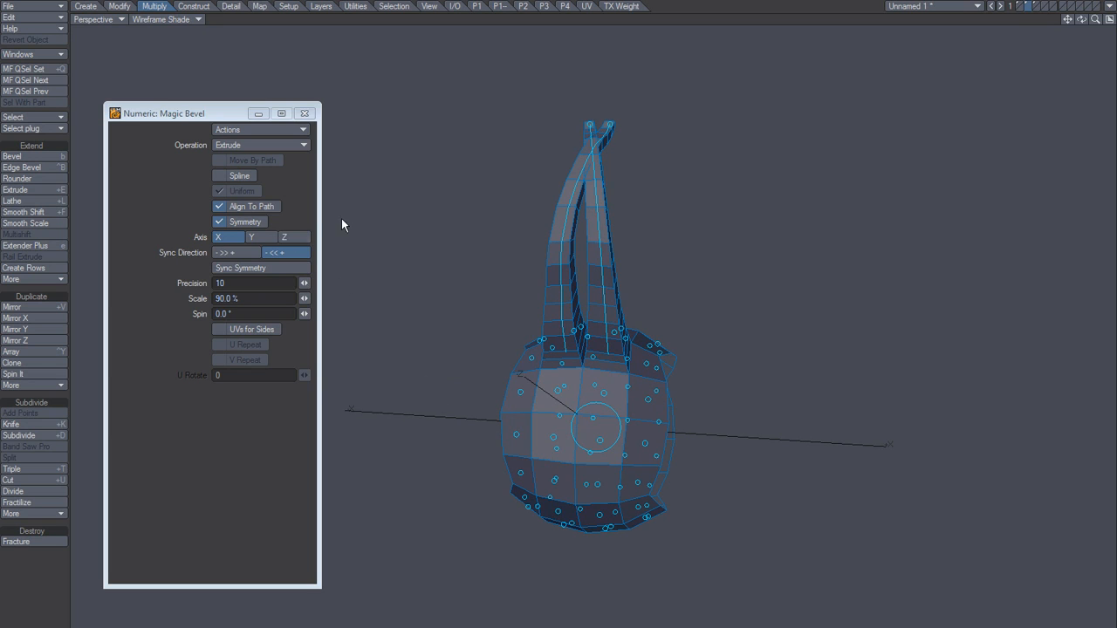
# Reshape the mirrored arms with Edit Path by moving their knots, and enable Move By Path
pyautogui.click(261, 145)
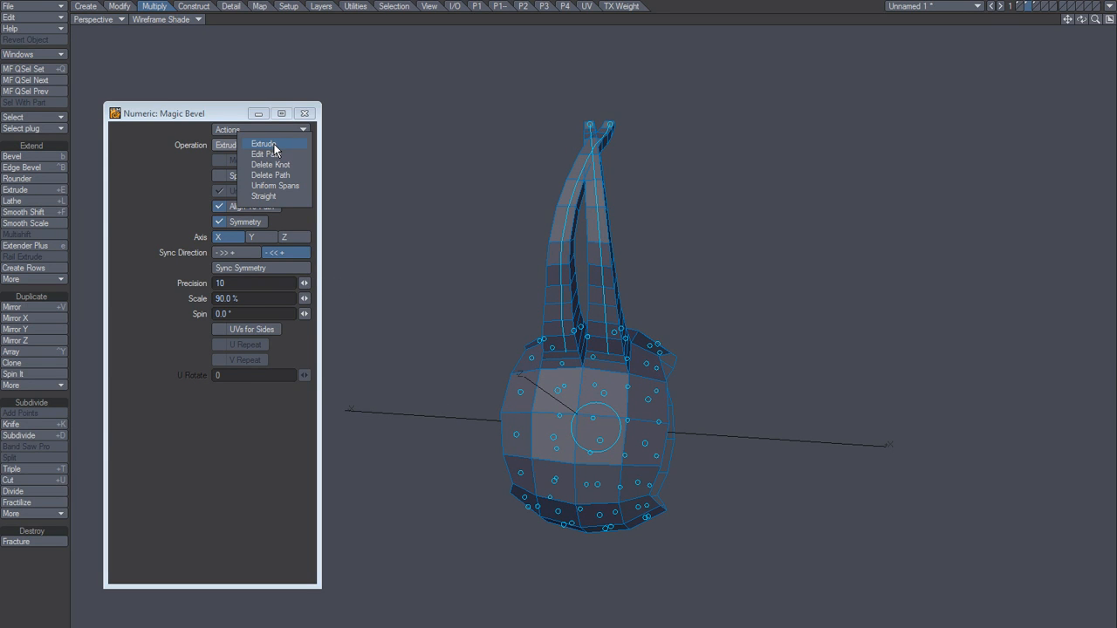
pyautogui.click(266, 153)
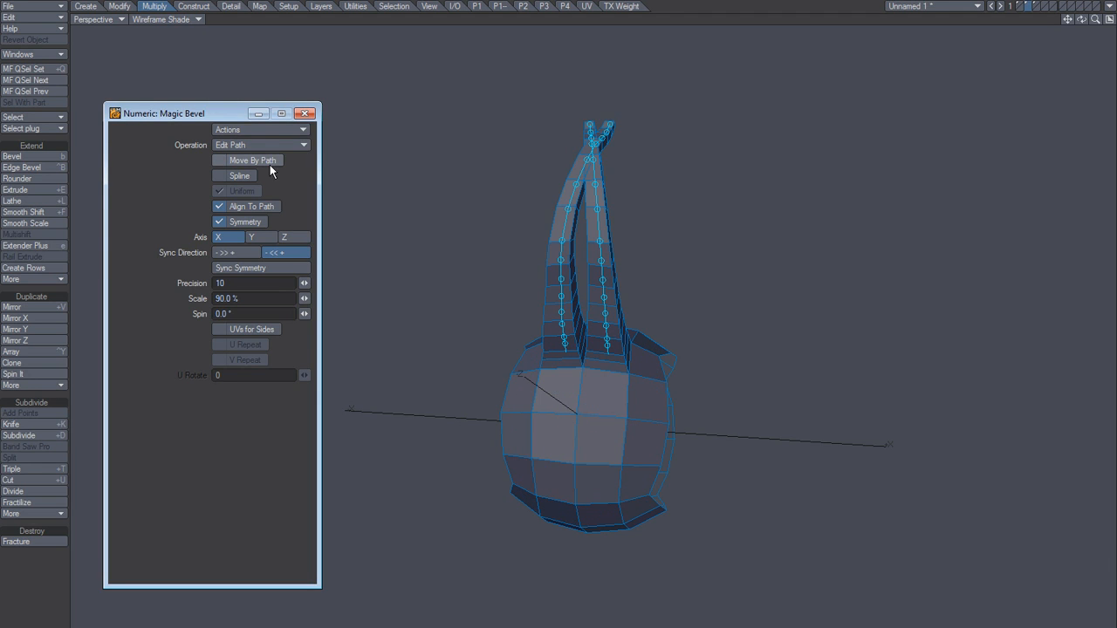
pyautogui.moveTo(597, 208); pyautogui.dragTo(610, 149)
pyautogui.click(253, 160)
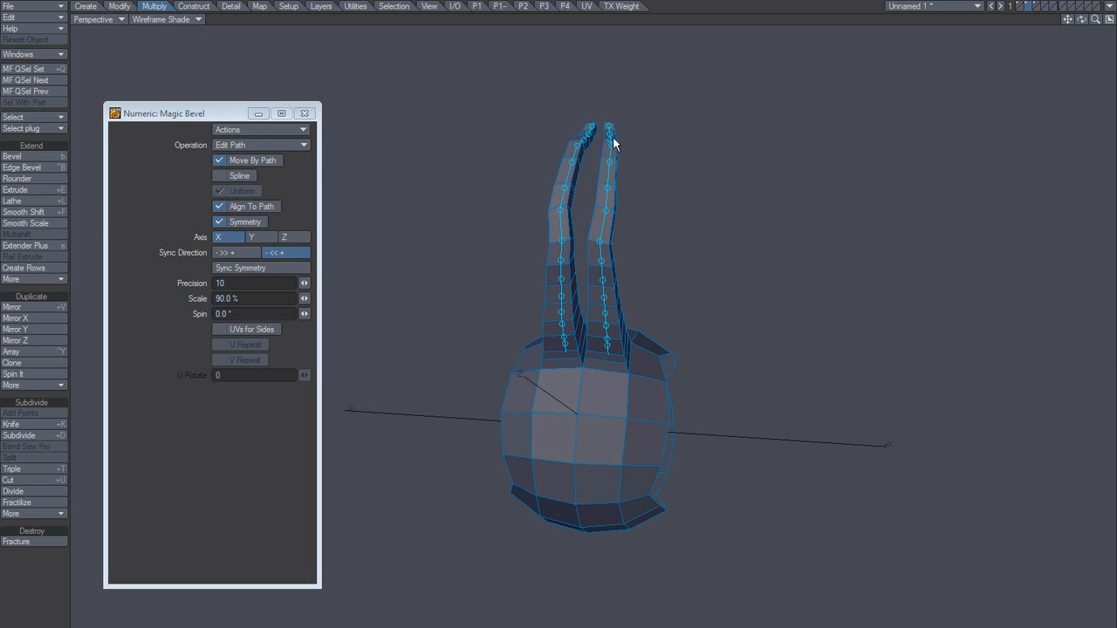
pyautogui.moveTo(600, 241); pyautogui.dragTo(557, 324)
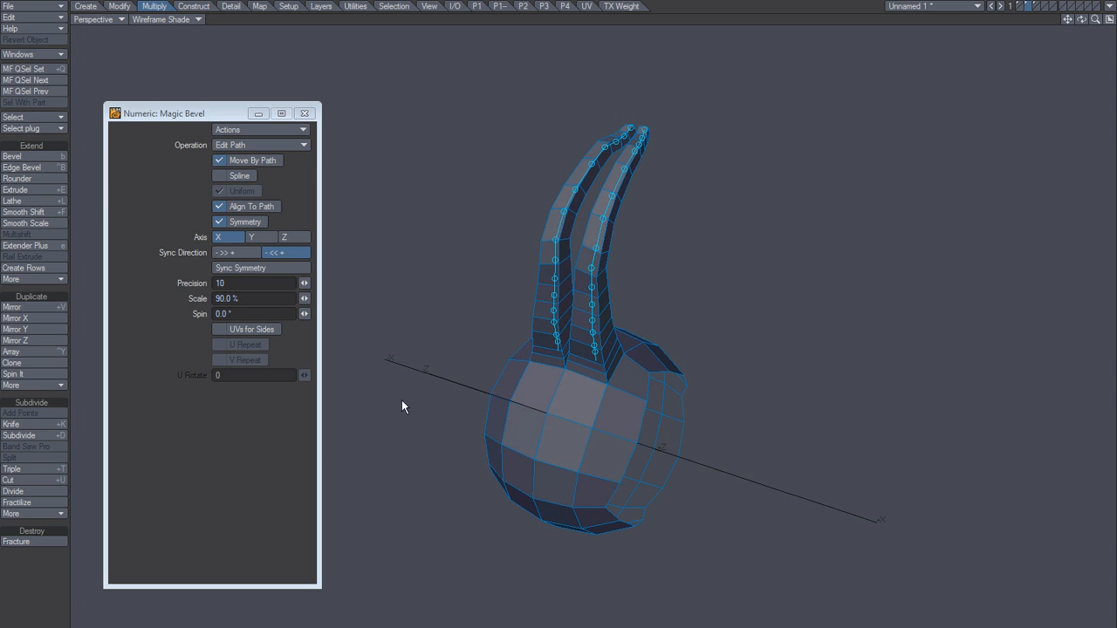
# Thin out the mirrored arms' segments by removing several knots along the path with Delete Knot
pyautogui.click(296, 147)
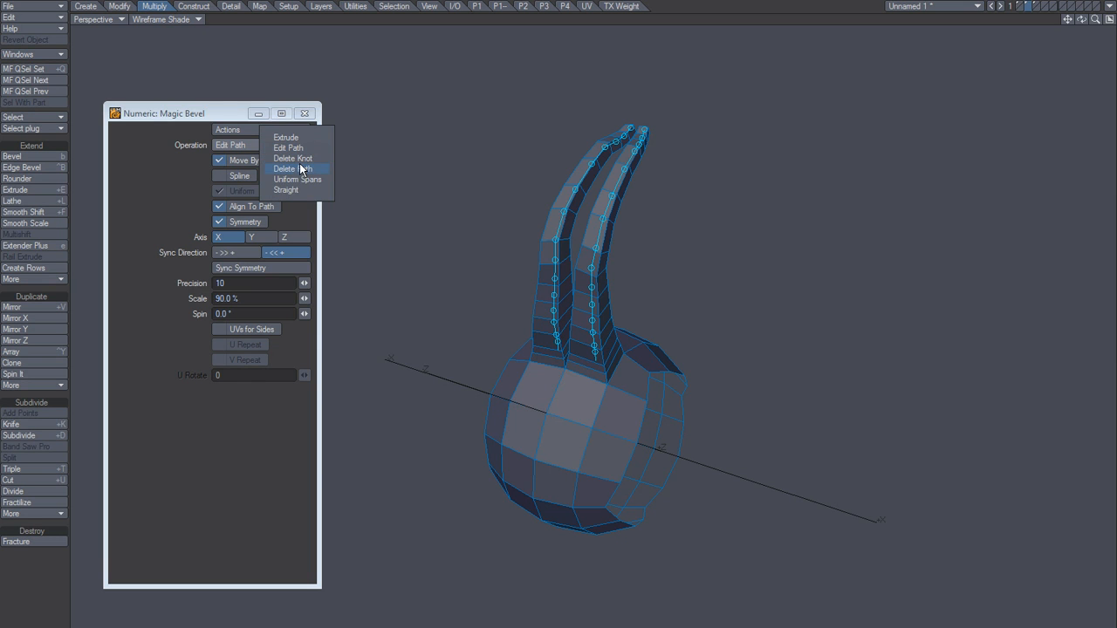
pyautogui.click(357, 161)
pyautogui.keyDown('alt'); pyautogui.moveTo(591, 351); pyautogui.dragTo(577, 317); pyautogui.keyUp('alt')
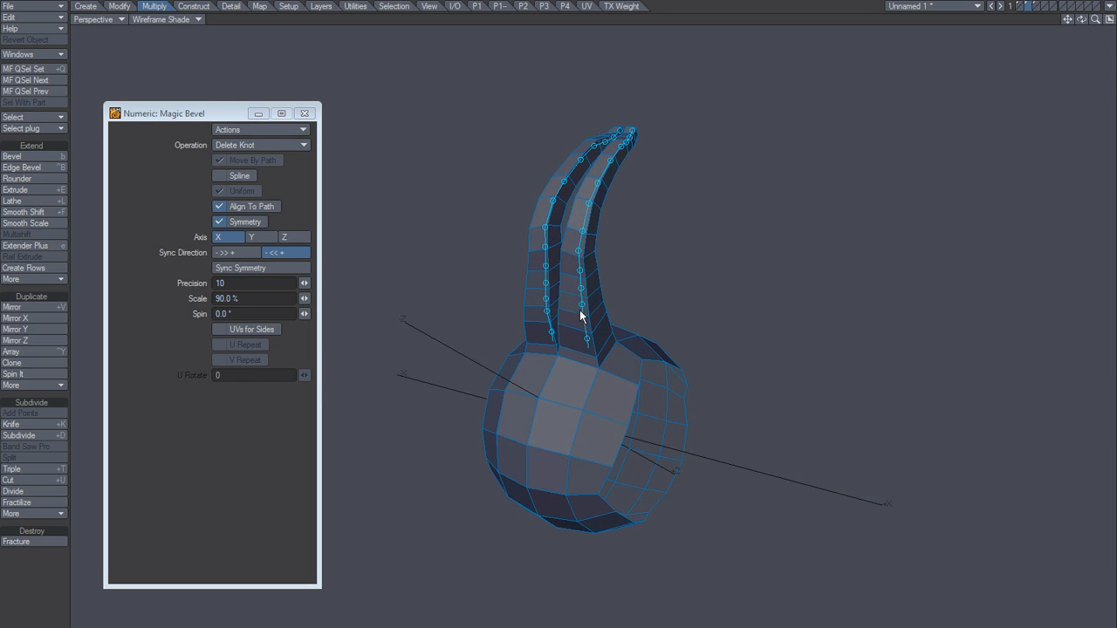
pyautogui.click(584, 307)
pyautogui.click(585, 270)
pyautogui.click(586, 233)
pyautogui.keyDown('alt'); pyautogui.moveTo(608, 205); pyautogui.dragTo(585, 315); pyautogui.keyUp('alt')
pyautogui.keyDown('alt'); pyautogui.moveTo(587, 229); pyautogui.dragTo(606, 197); pyautogui.keyUp('alt')
pyautogui.click(588, 186)
pyautogui.click(593, 173)
pyautogui.keyDown('alt'); pyautogui.moveTo(539, 308); pyautogui.dragTo(565, 229); pyautogui.keyUp('alt')
# Even out the mirrored arms' remaining segments with the Uniform Spans operation
pyautogui.click(299, 146)
pyautogui.click(304, 166)
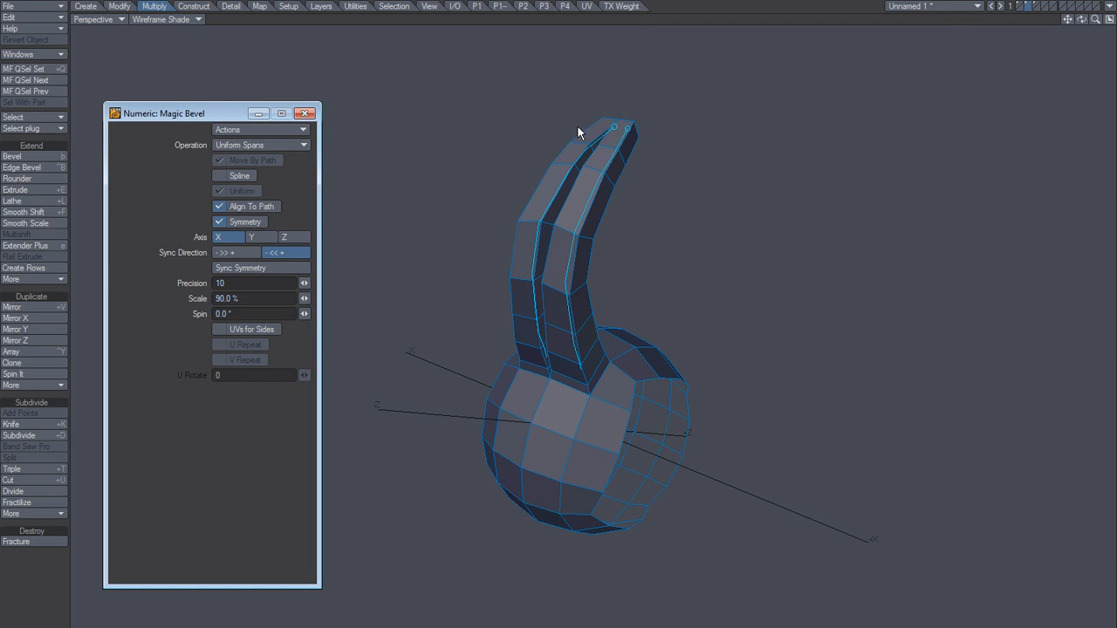
pyautogui.click(626, 131)
pyautogui.keyDown('alt'); pyautogui.moveTo(478, 339); pyautogui.dragTo(465, 291); pyautogui.keyUp('alt')
# Set the mirrored arms' Scale to 77.0 % so they taper more strongly
pyautogui.moveTo(304, 298); pyautogui.dragTo(288, 298)
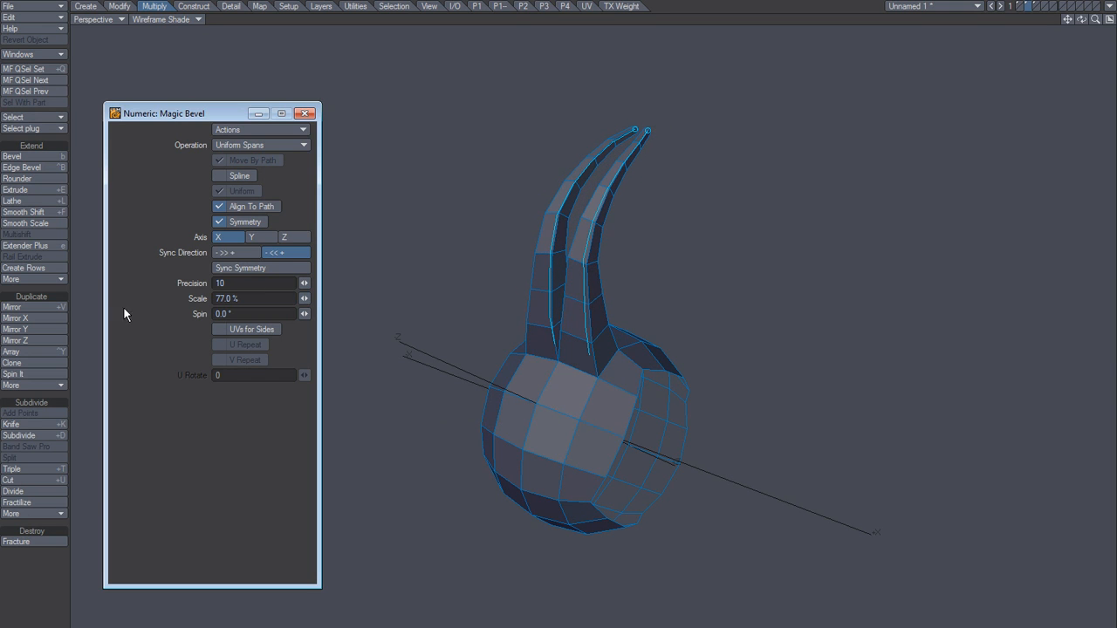
pyautogui.keyDown('alt'); pyautogui.moveTo(644, 343); pyautogui.dragTo(674, 323); pyautogui.keyUp('alt')
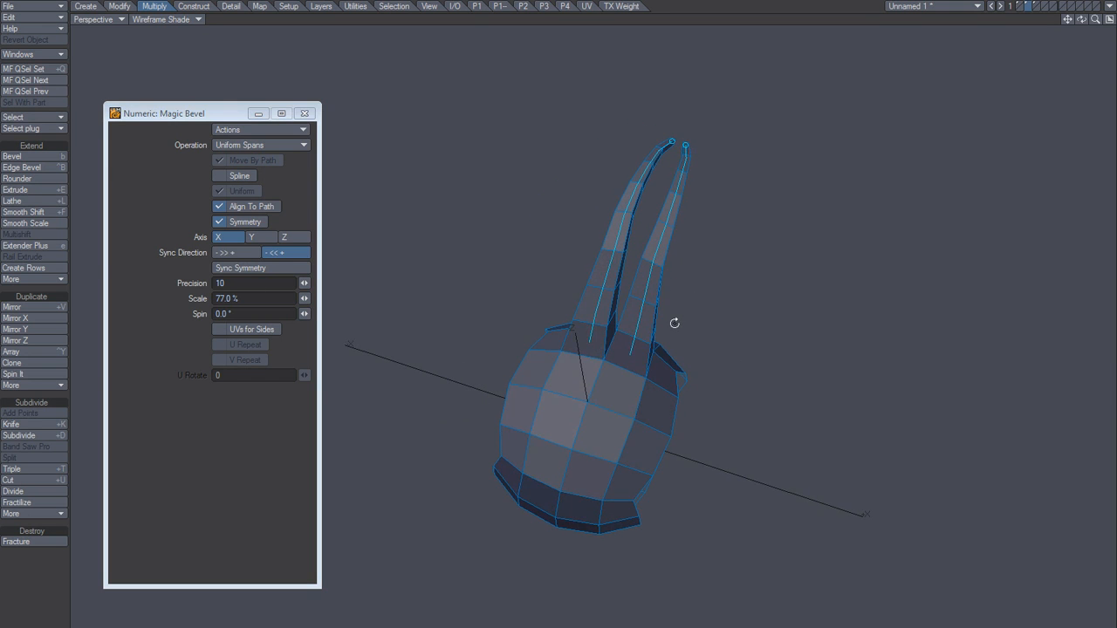
pyautogui.keyDown('alt'); pyautogui.moveTo(660, 414); pyautogui.dragTo(471, 269); pyautogui.keyUp('alt')
# Switch to Edit Path and examine the mirrored arms' knots and shape from several angles
pyautogui.click(265, 145)
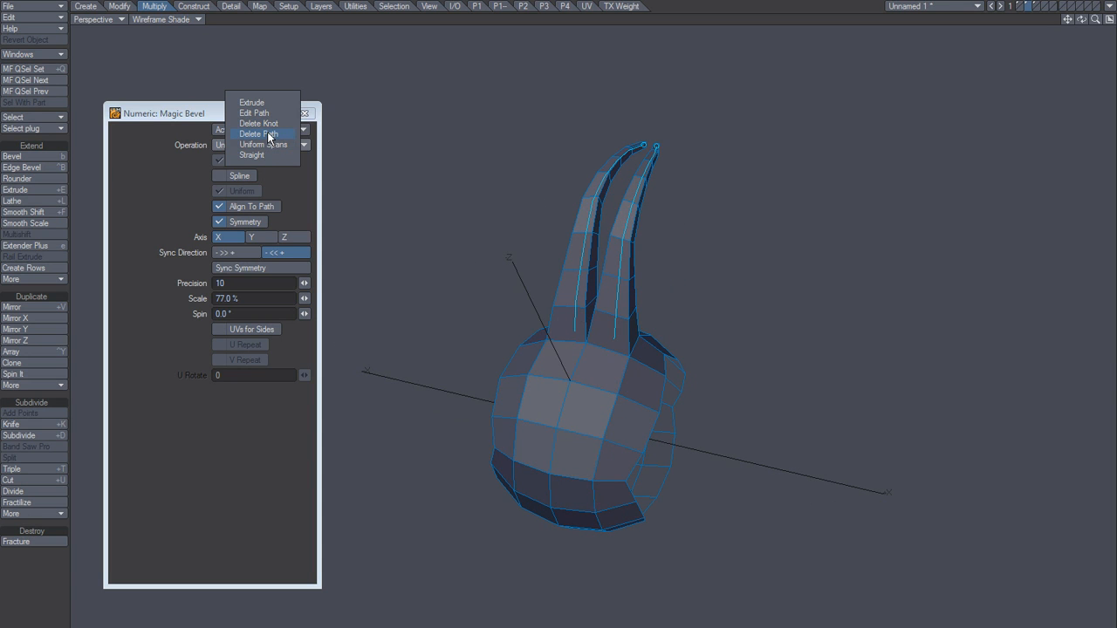
pyautogui.click(271, 114)
pyautogui.keyDown('alt'); pyautogui.moveTo(712, 370); pyautogui.dragTo(632, 232); pyautogui.keyUp('alt')
pyautogui.keyDown('alt'); pyautogui.moveTo(645, 307); pyautogui.dragTo(655, 391); pyautogui.keyUp('alt')
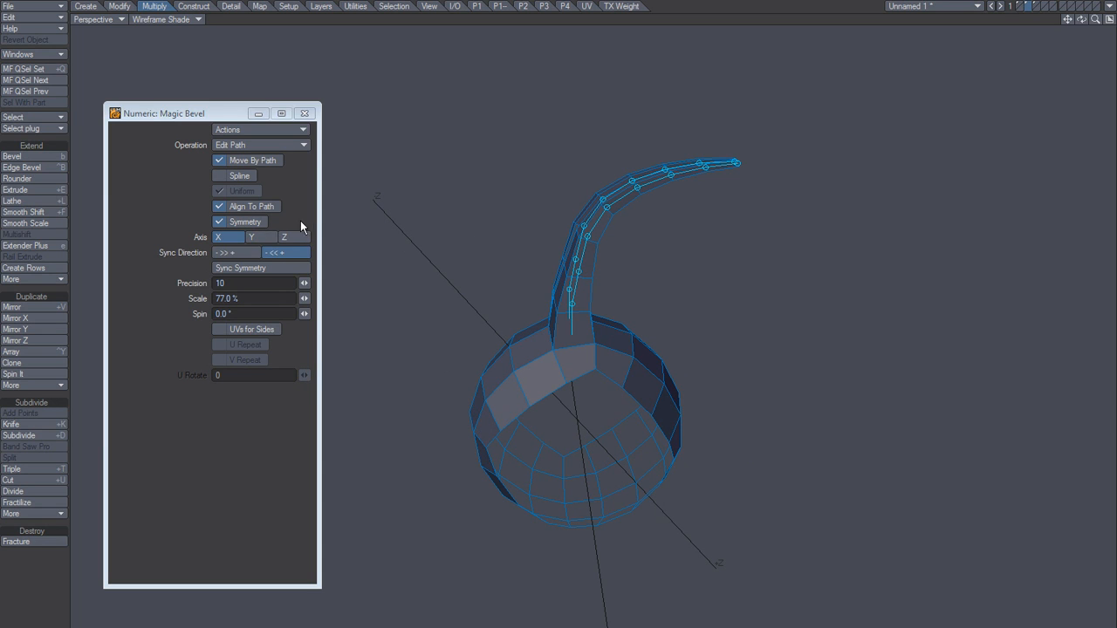
pyautogui.keyDown('alt'); pyautogui.moveTo(565, 472); pyautogui.dragTo(615, 425); pyautogui.keyUp('alt')
pyautogui.keyDown('alt'); pyautogui.moveTo(671, 351); pyautogui.dragTo(571, 302); pyautogui.keyUp('alt')
# Remove the mirrored arms with Delete Path and reset the Magic Bevel settings to their defaults
pyautogui.click(258, 145)
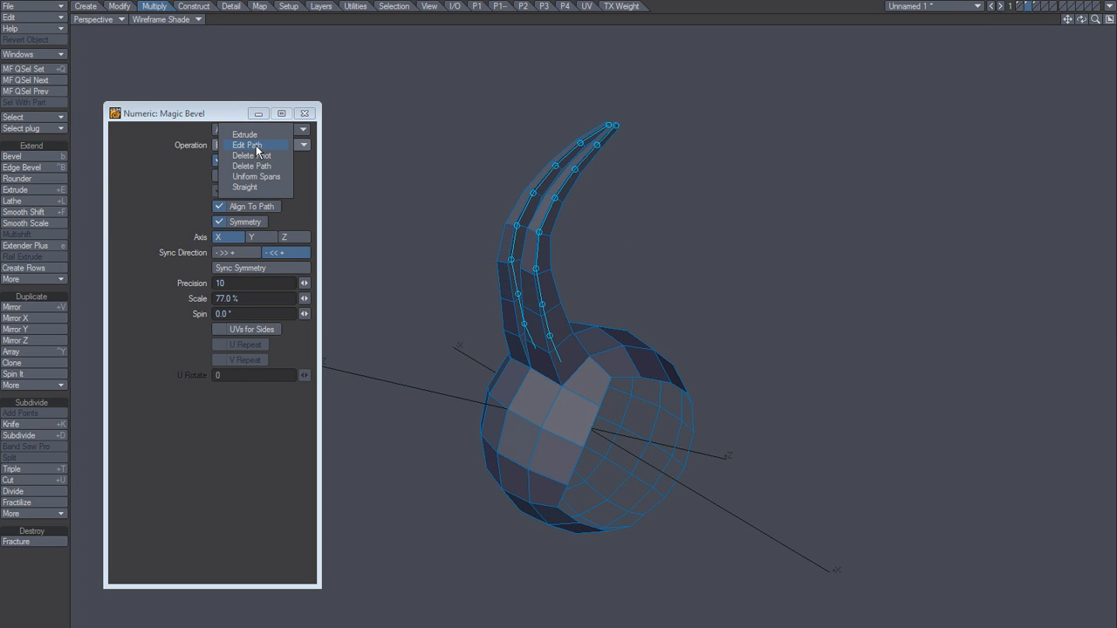
pyautogui.click(267, 167)
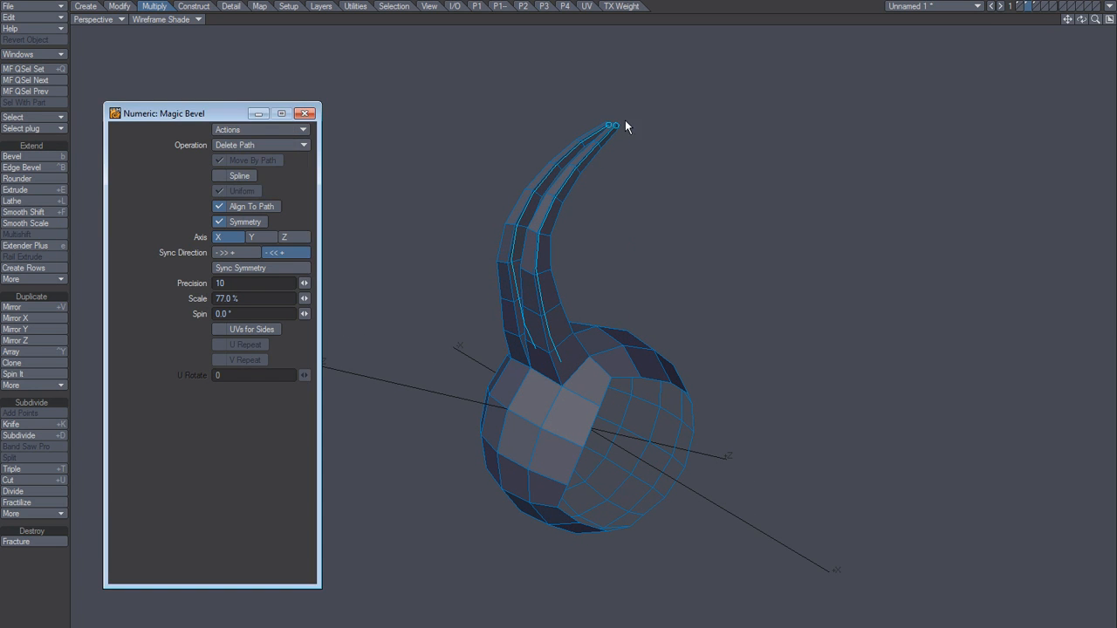
pyautogui.click(607, 131)
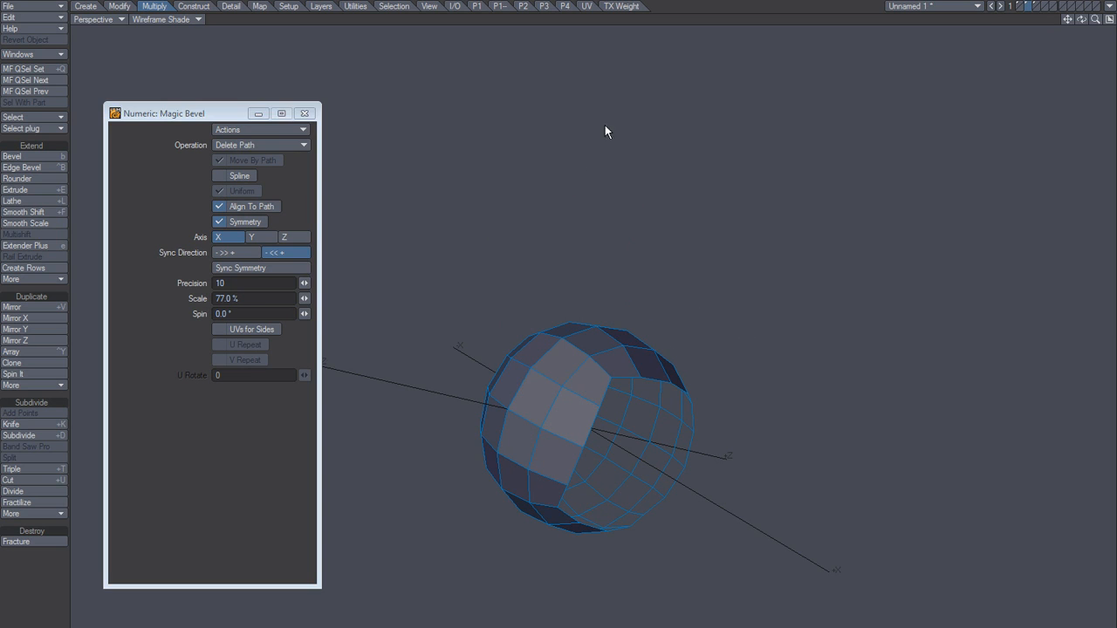
pyautogui.click(264, 130)
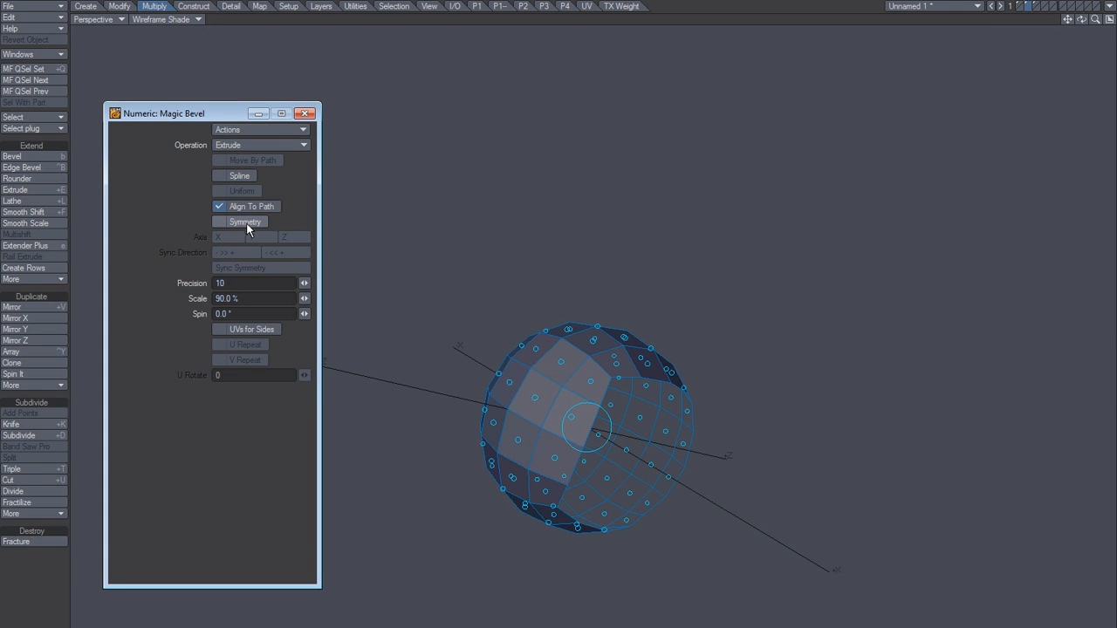
# Extrude two differently shaped arms from corresponding polygons on either side of the object's center, with Symmetry off
pyautogui.keyDown('alt'); pyautogui.moveTo(585, 484); pyautogui.dragTo(624, 381); pyautogui.keyUp('alt')
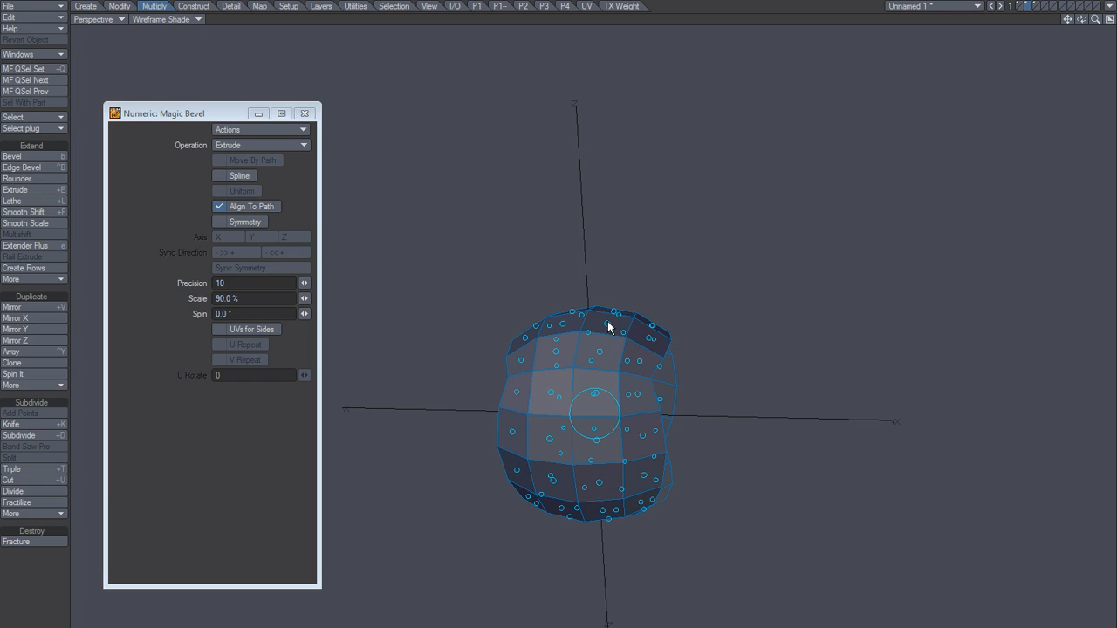
pyautogui.moveTo(606, 322); pyautogui.dragTo(639, 189)
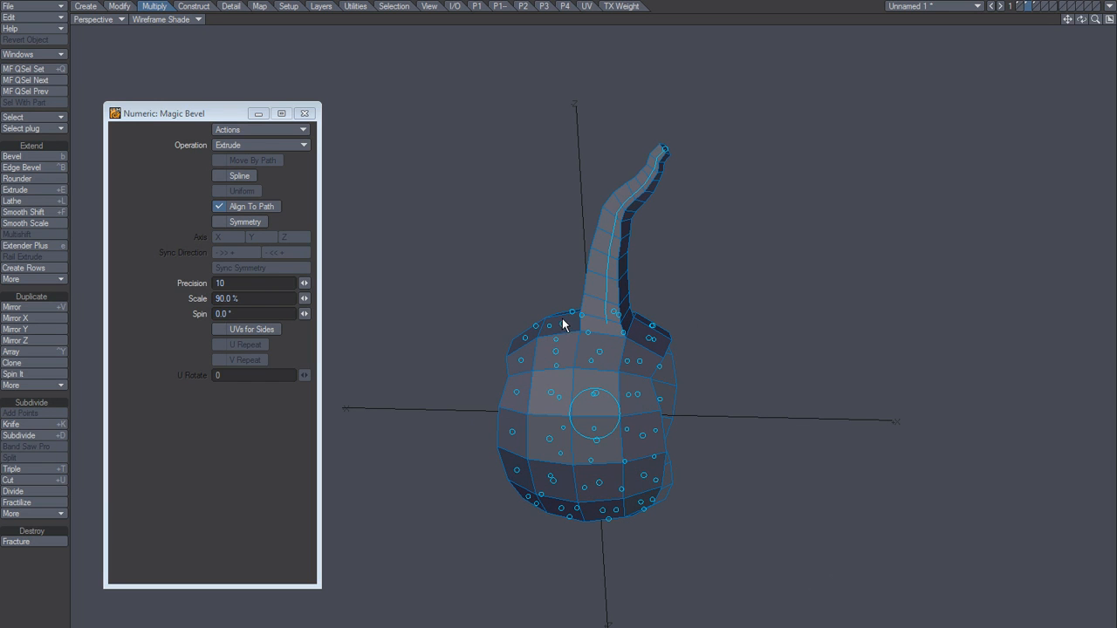
pyautogui.moveTo(562, 321); pyautogui.dragTo(540, 207)
pyautogui.keyDown('alt'); pyautogui.moveTo(659, 384); pyautogui.dragTo(581, 439); pyautogui.keyUp('alt')
# Enable Symmetry on the X axis and apply Sync Symmetry to match the two arms
pyautogui.click(251, 222)
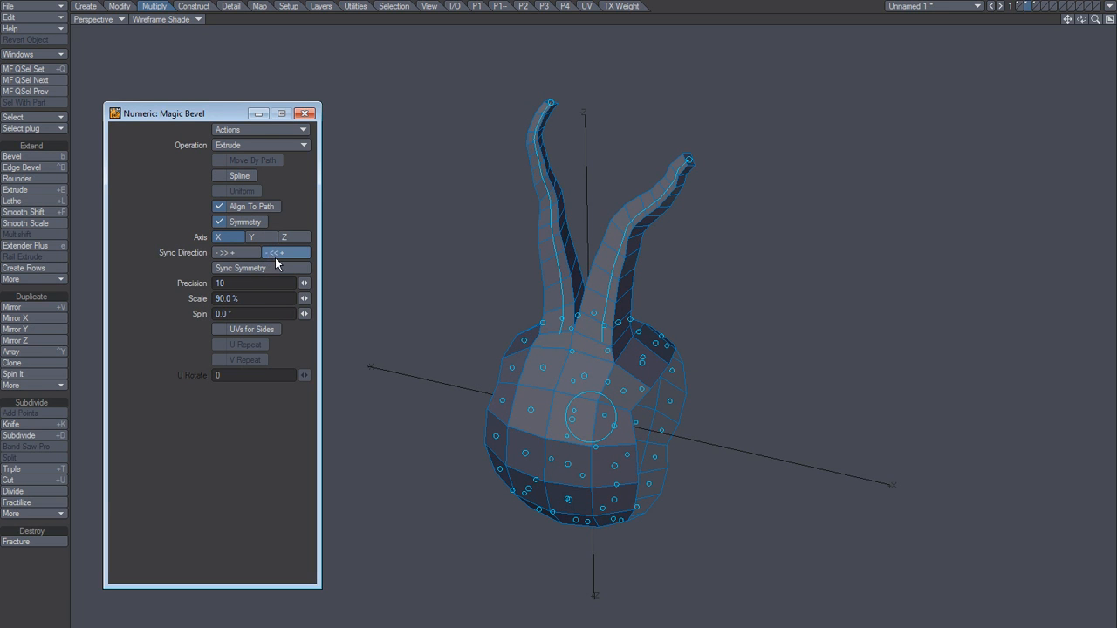
pyautogui.keyDown('alt'); pyautogui.moveTo(581, 481); pyautogui.dragTo(590, 358); pyautogui.keyUp('alt')
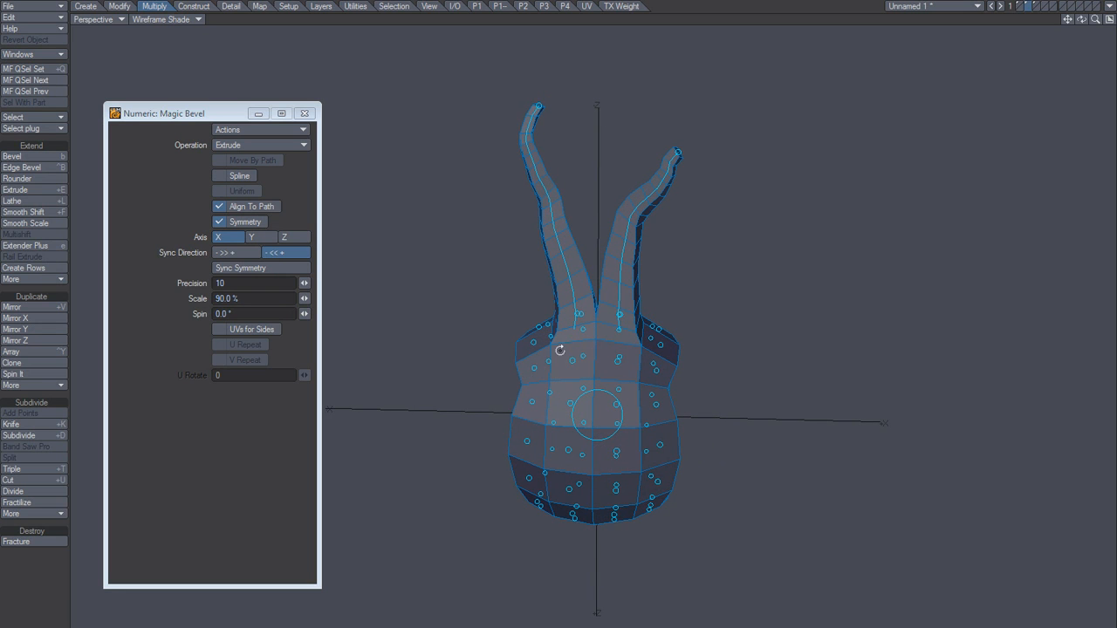
pyautogui.click(257, 268)
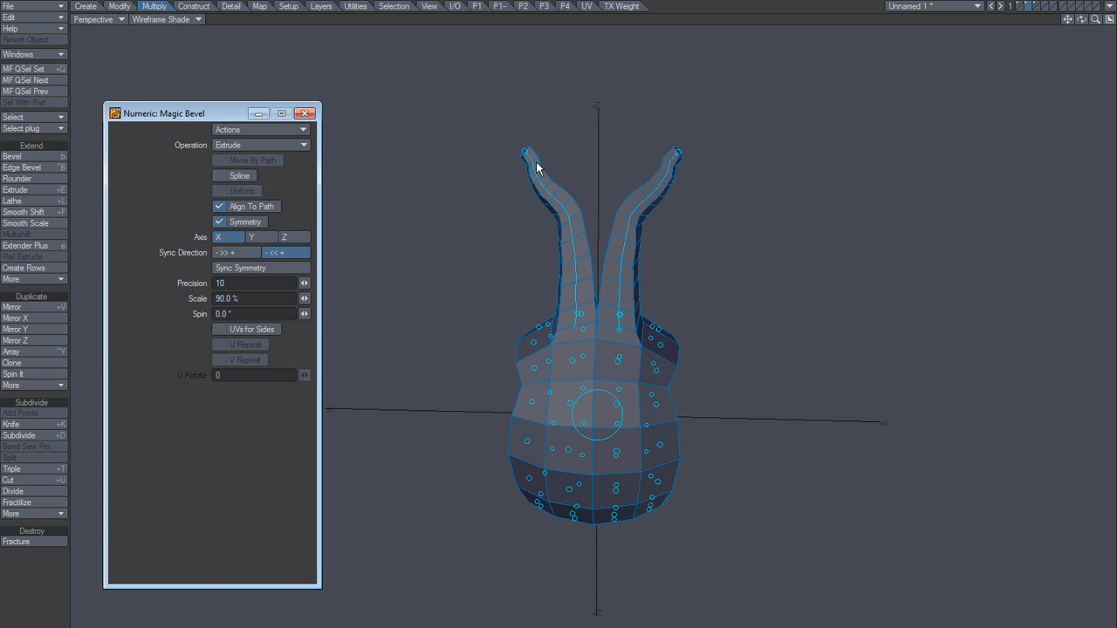
pyautogui.keyDown('alt'); pyautogui.moveTo(624, 493); pyautogui.dragTo(551, 419); pyautogui.keyUp('alt')
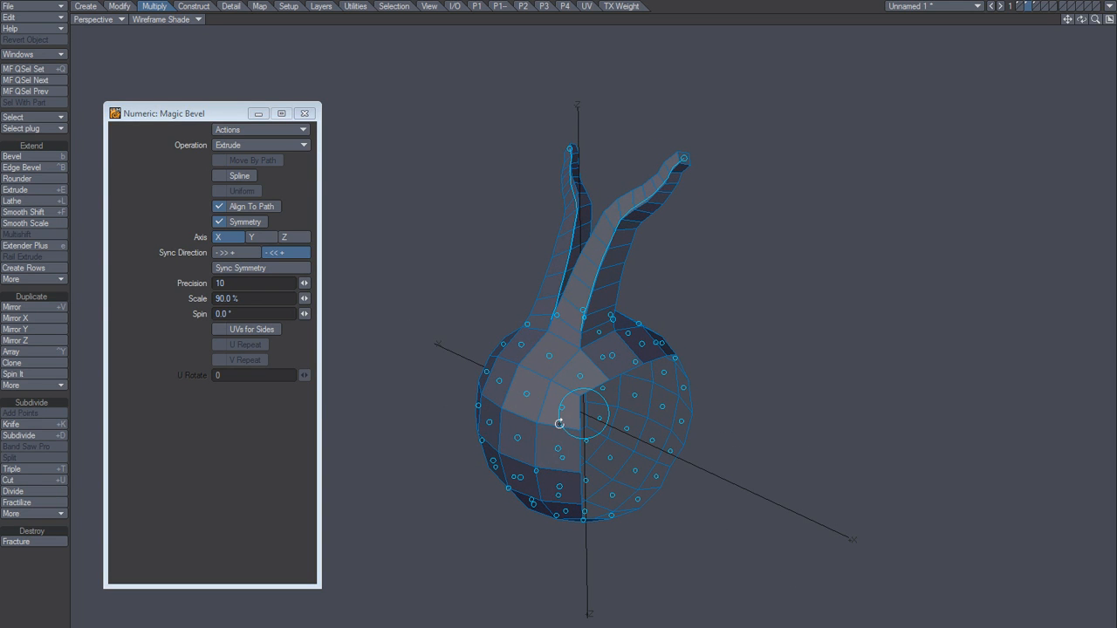
pyautogui.keyDown('alt'); pyautogui.moveTo(556, 429); pyautogui.dragTo(486, 394); pyautogui.keyUp('alt')
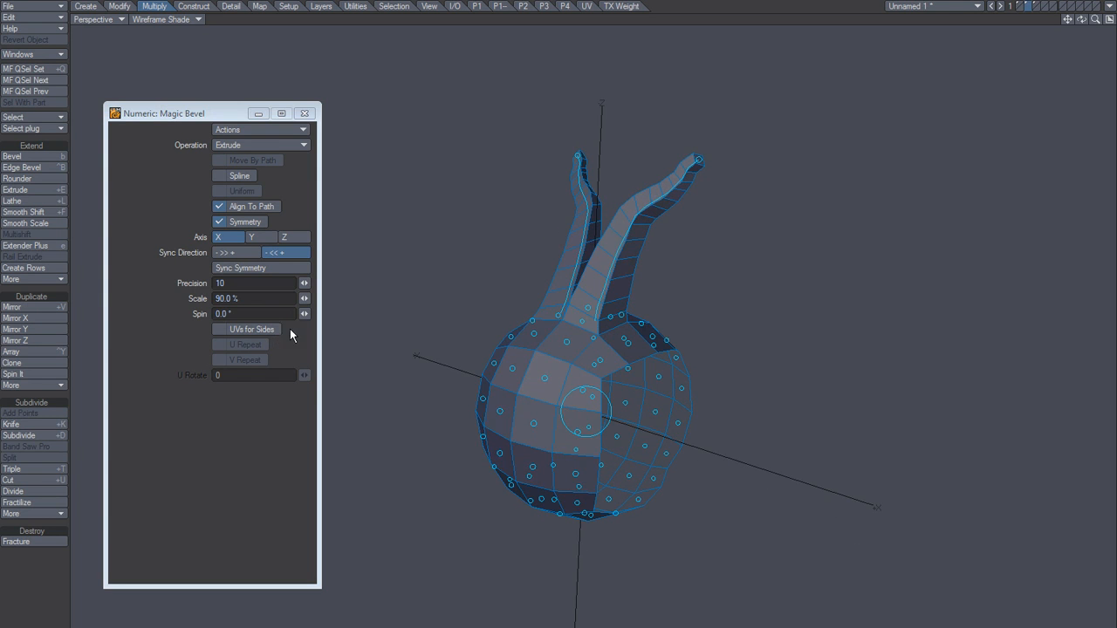
# Turn Symmetry off and clear both arms with Delete Path, returning the Magic Bevel settings to their defaults
pyautogui.click(243, 223)
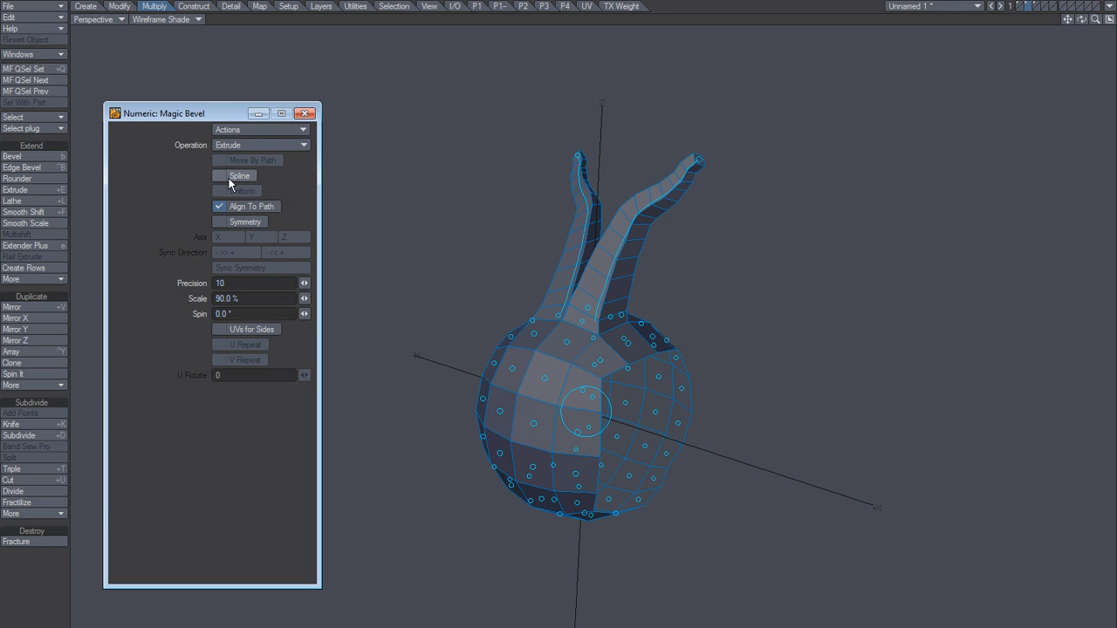
pyautogui.click(280, 145)
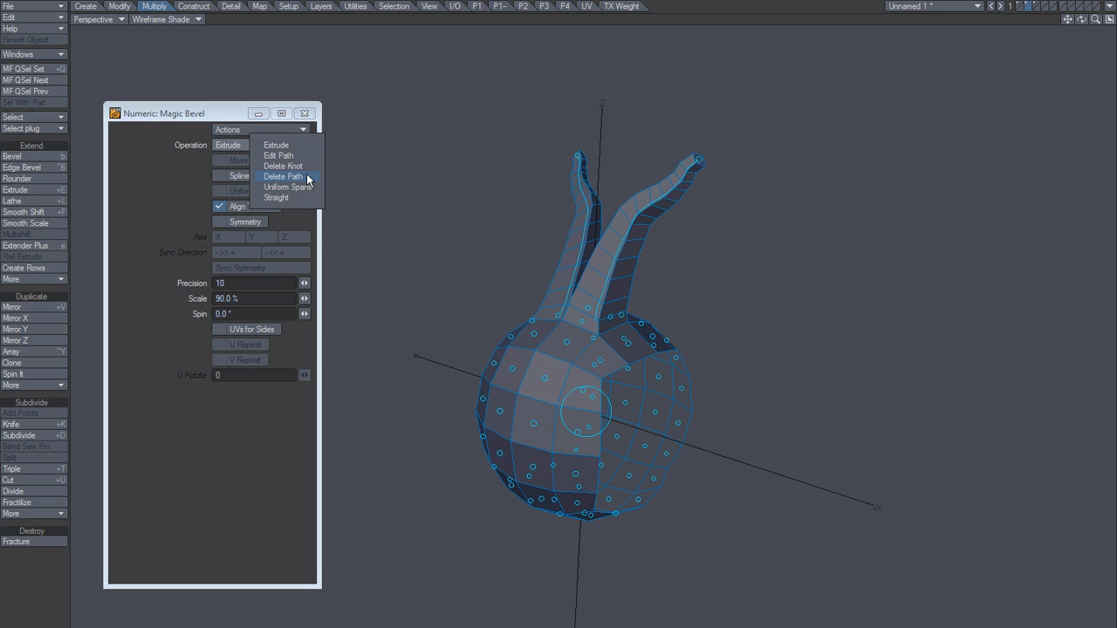
pyautogui.click(306, 176)
pyautogui.click(702, 165)
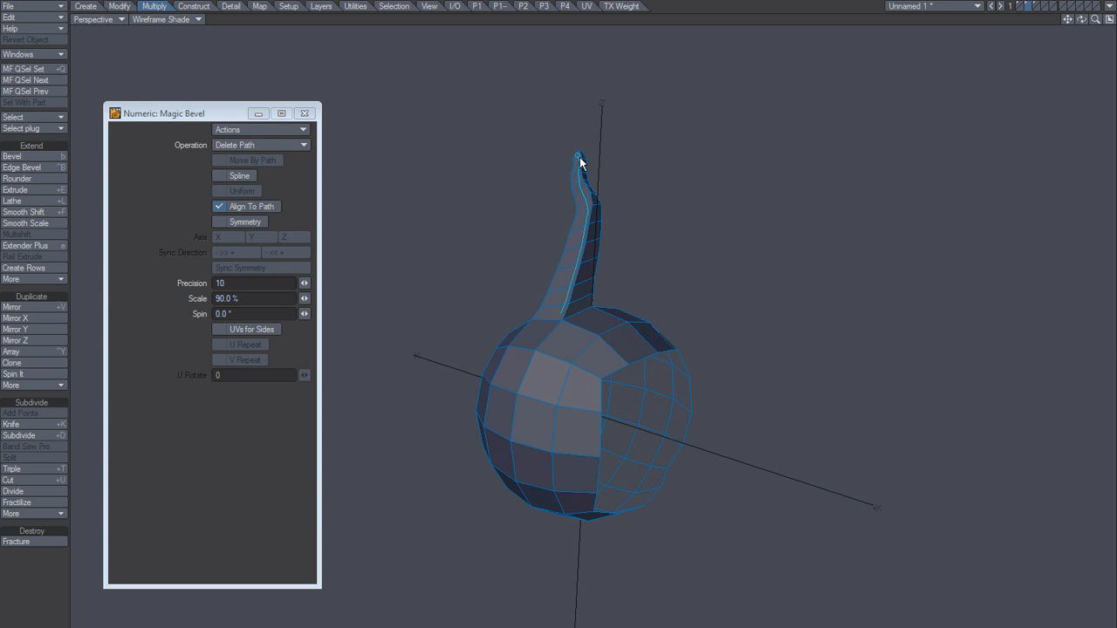
pyautogui.click(578, 159)
pyautogui.click(277, 130)
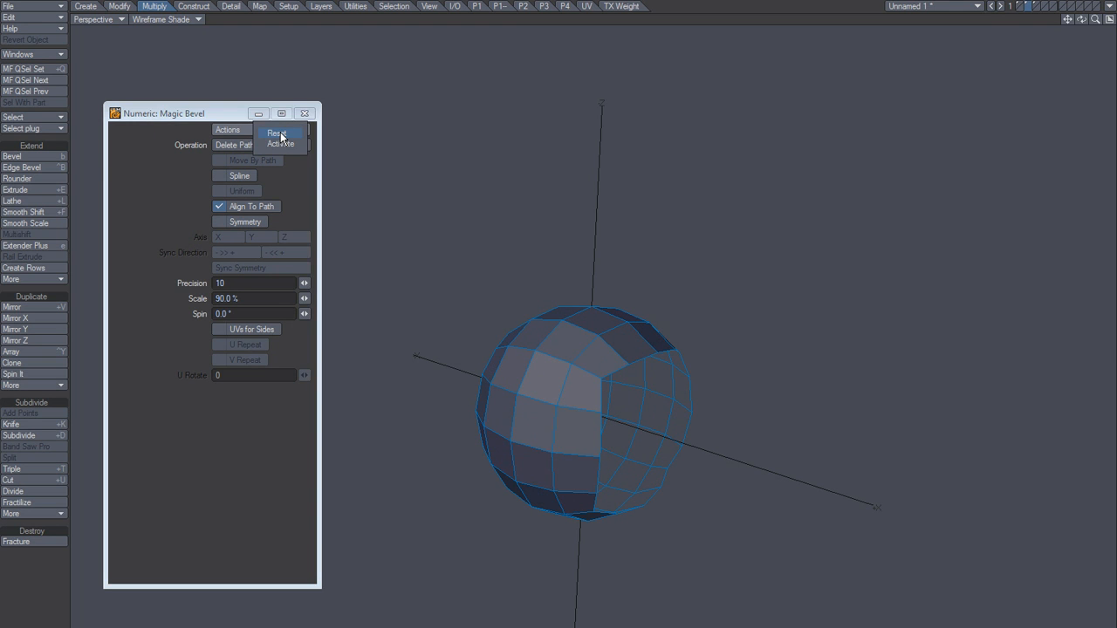
pyautogui.click(277, 134)
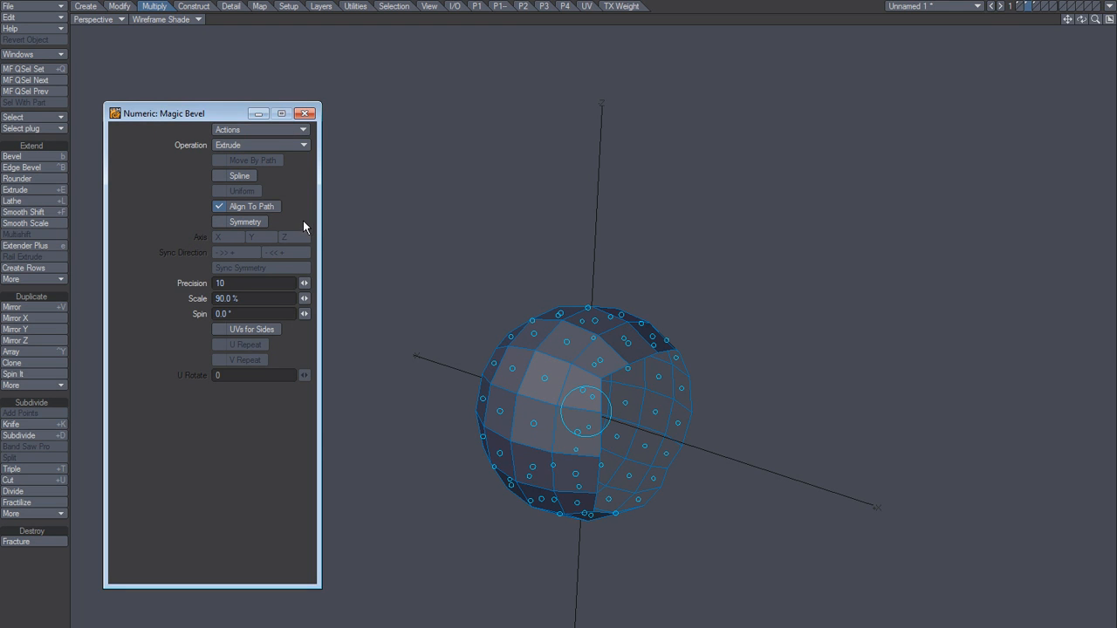
# Try extruding a short hooked arm from a polygon on top of the object, and discard it with Reset
pyautogui.keyDown('alt'); pyautogui.moveTo(668, 419); pyautogui.dragTo(622, 179); pyautogui.keyUp('alt')
pyautogui.keyDown('alt'); pyautogui.moveTo(533, 386); pyautogui.dragTo(552, 397); pyautogui.keyUp('alt')
pyautogui.keyDown('alt'); pyautogui.moveTo(539, 441); pyautogui.dragTo(615, 304); pyautogui.keyUp('alt')
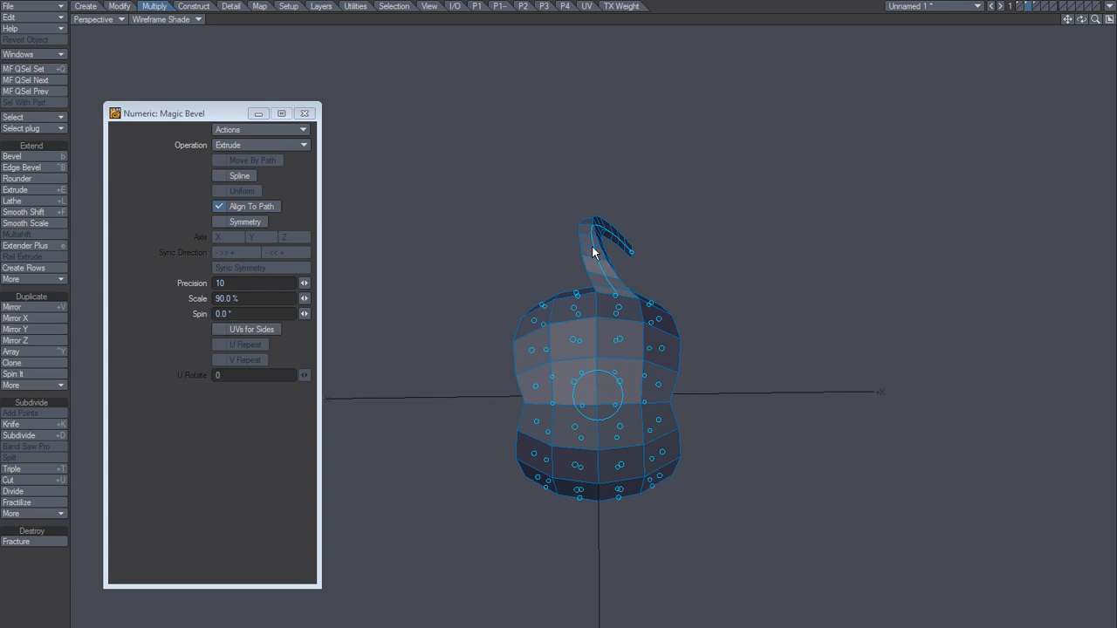
pyautogui.keyDown('alt'); pyautogui.moveTo(699, 419); pyautogui.dragTo(541, 349); pyautogui.keyUp('alt')
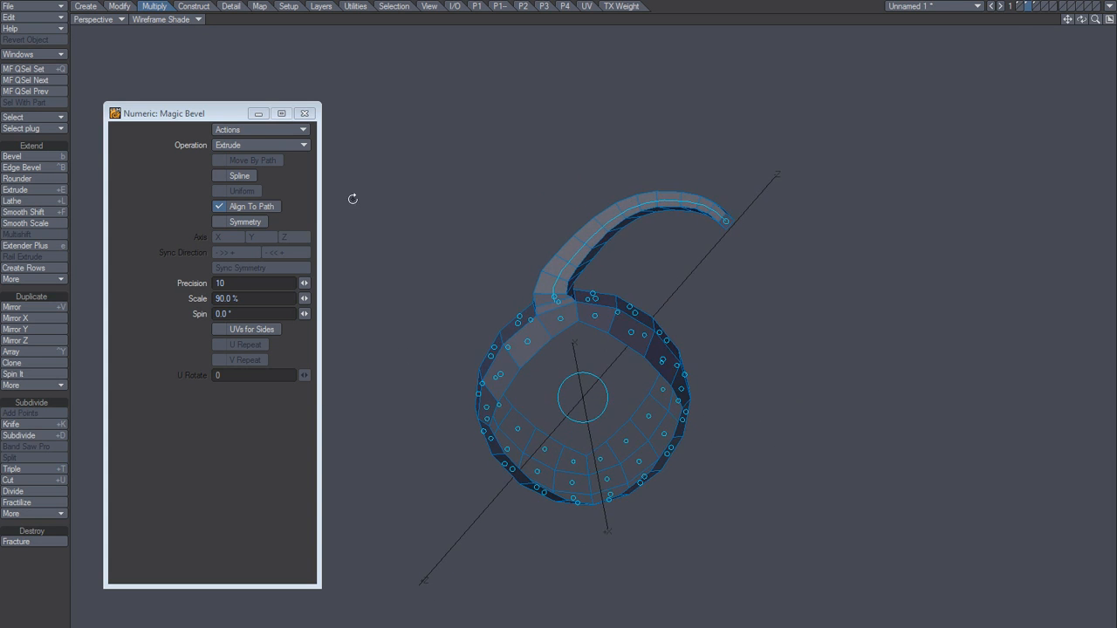
pyautogui.click(292, 129)
pyautogui.click(292, 130)
# Try extruding an arm from an upper side polygon so it arches over the object, and clear it with Reset
pyautogui.keyDown('alt'); pyautogui.moveTo(424, 321); pyautogui.dragTo(542, 386); pyautogui.keyUp('alt')
pyautogui.keyDown('alt'); pyautogui.moveTo(460, 410); pyautogui.dragTo(586, 385); pyautogui.keyUp('alt')
pyautogui.keyDown('alt'); pyautogui.moveTo(601, 446); pyautogui.dragTo(540, 453); pyautogui.keyUp('alt')
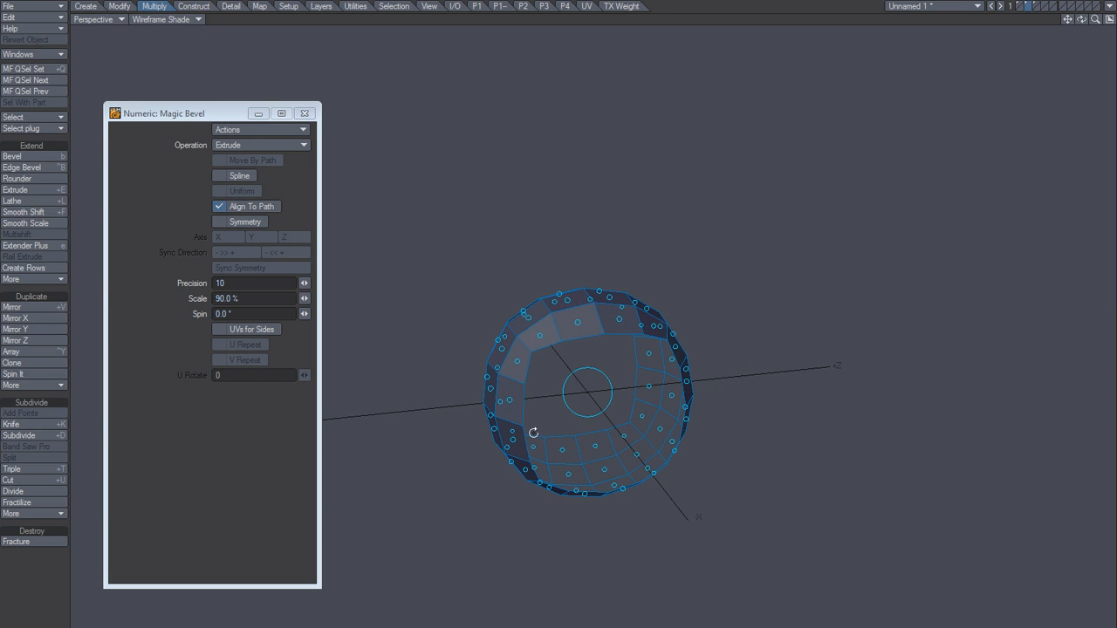
pyautogui.keyDown('alt'); pyautogui.moveTo(542, 418); pyautogui.dragTo(557, 393); pyautogui.keyUp('alt')
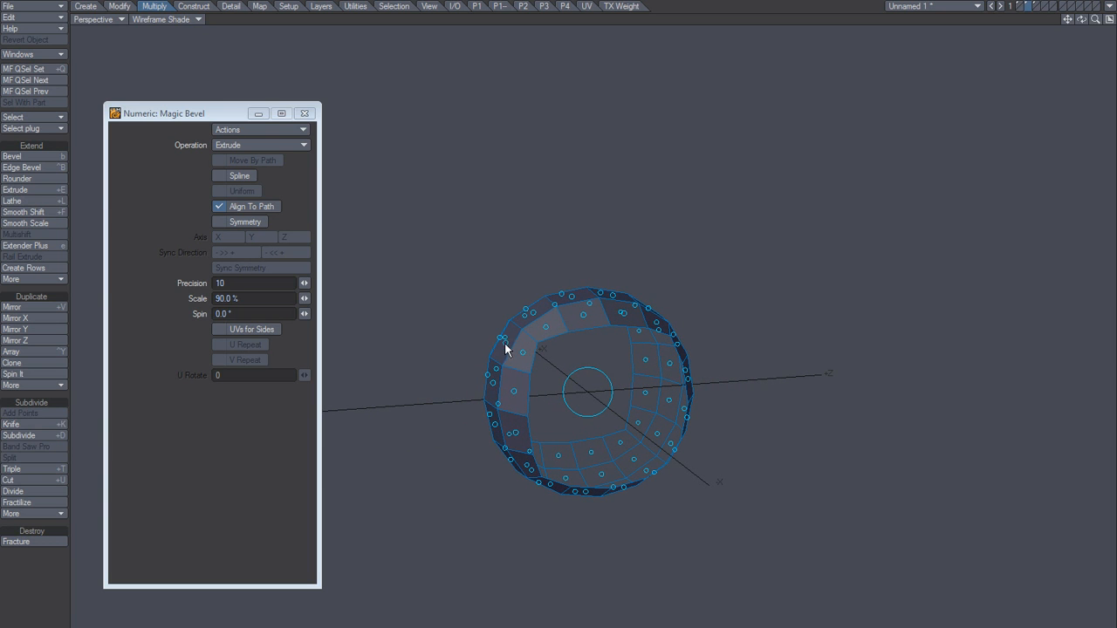
pyautogui.moveTo(506, 341); pyautogui.dragTo(612, 212)
pyautogui.keyDown('alt'); pyautogui.moveTo(608, 288); pyautogui.dragTo(915, 326); pyautogui.keyUp('alt')
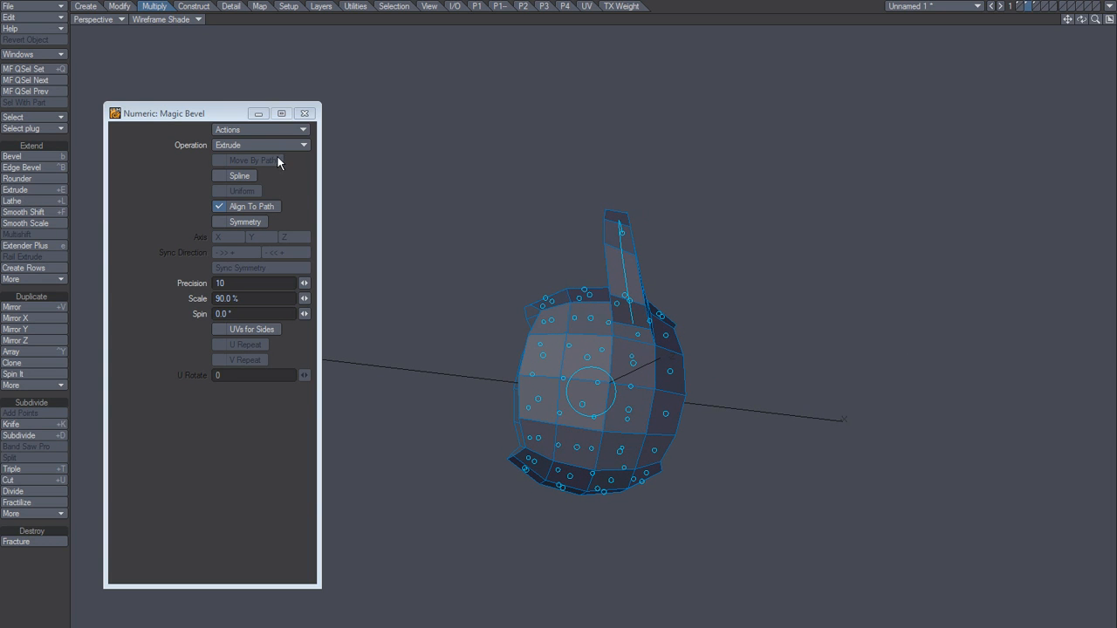
pyautogui.keyDown('alt'); pyautogui.moveTo(743, 465); pyautogui.dragTo(593, 376); pyautogui.keyUp('alt')
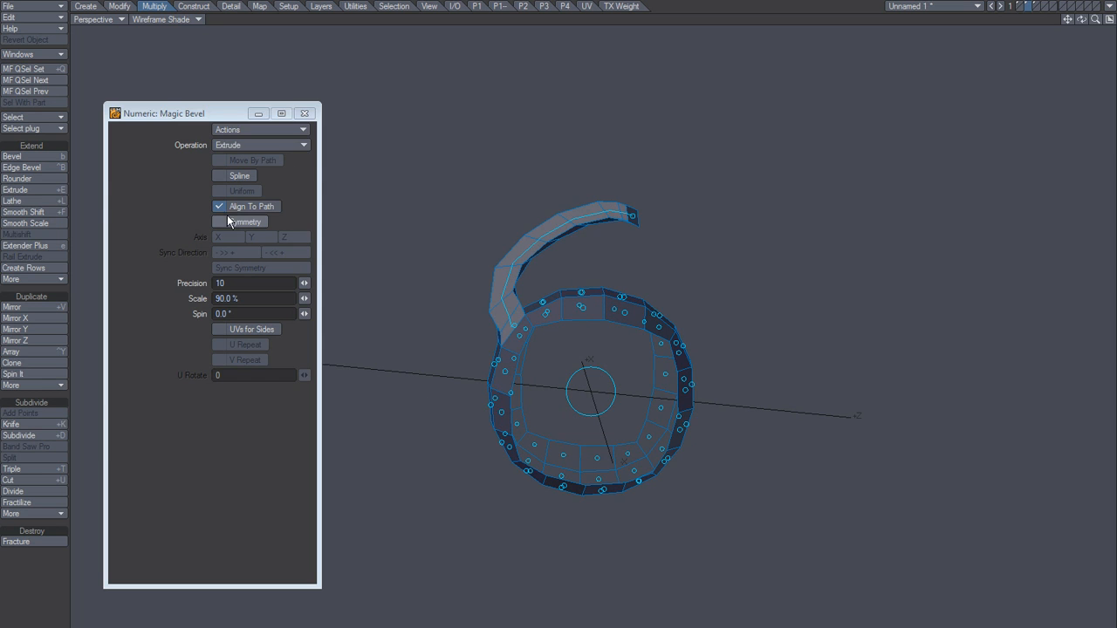
pyautogui.click(282, 129)
pyautogui.click(284, 141)
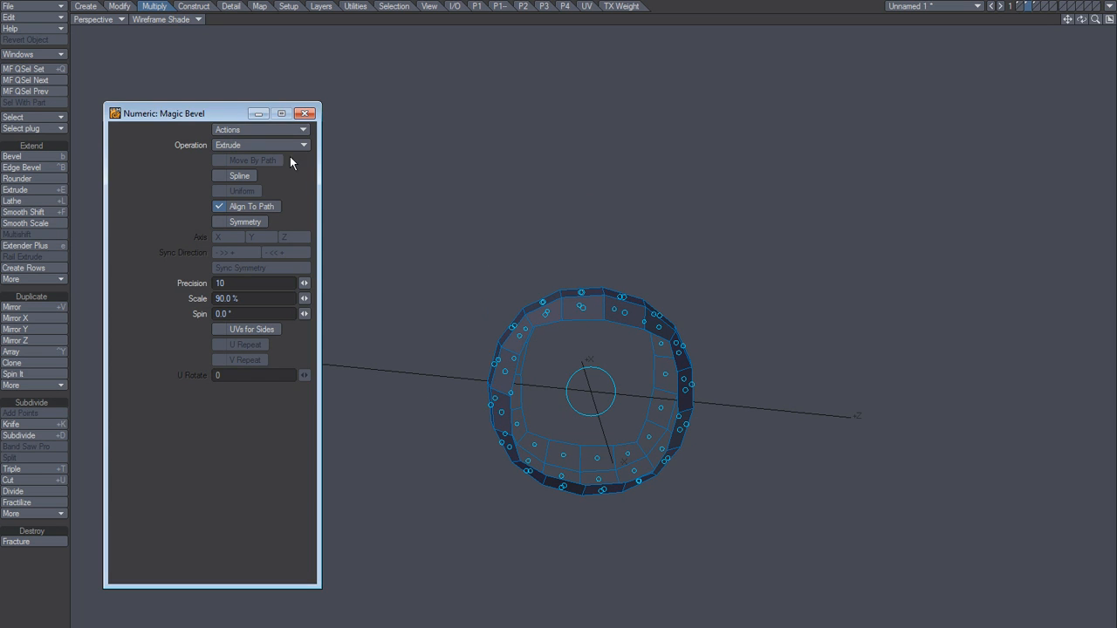
# Try extruding a taller hooked arm from the upper side polygon while viewing the object side-on, and reset the tool
pyautogui.keyDown('alt'); pyautogui.moveTo(539, 338); pyautogui.dragTo(627, 379); pyautogui.keyUp('alt')
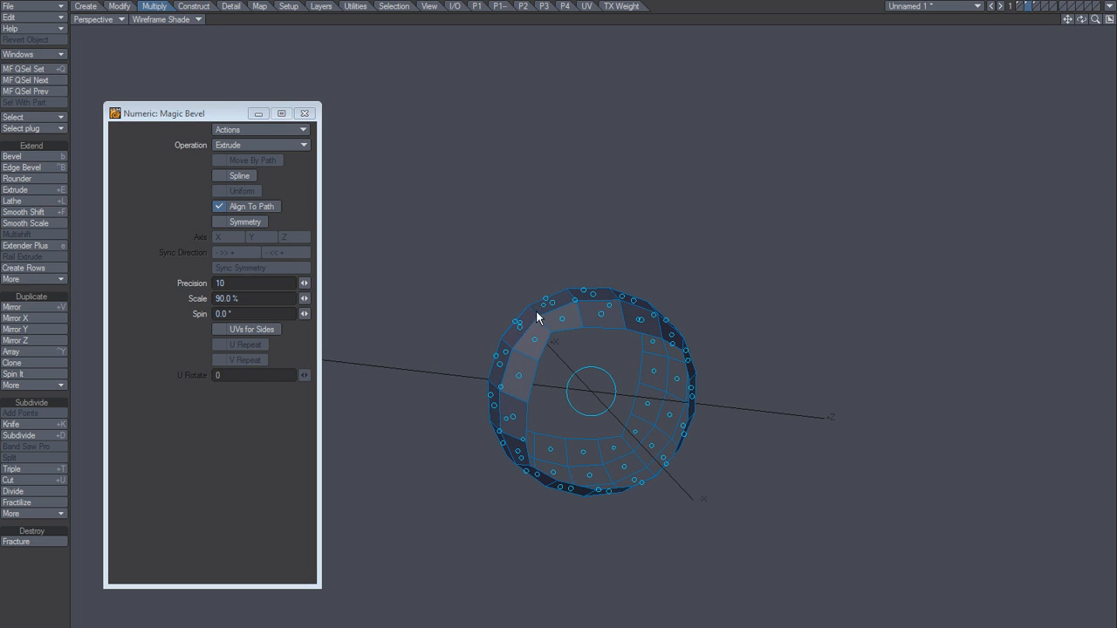
pyautogui.keyDown('alt'); pyautogui.moveTo(581, 380); pyautogui.dragTo(504, 311); pyautogui.keyUp('alt')
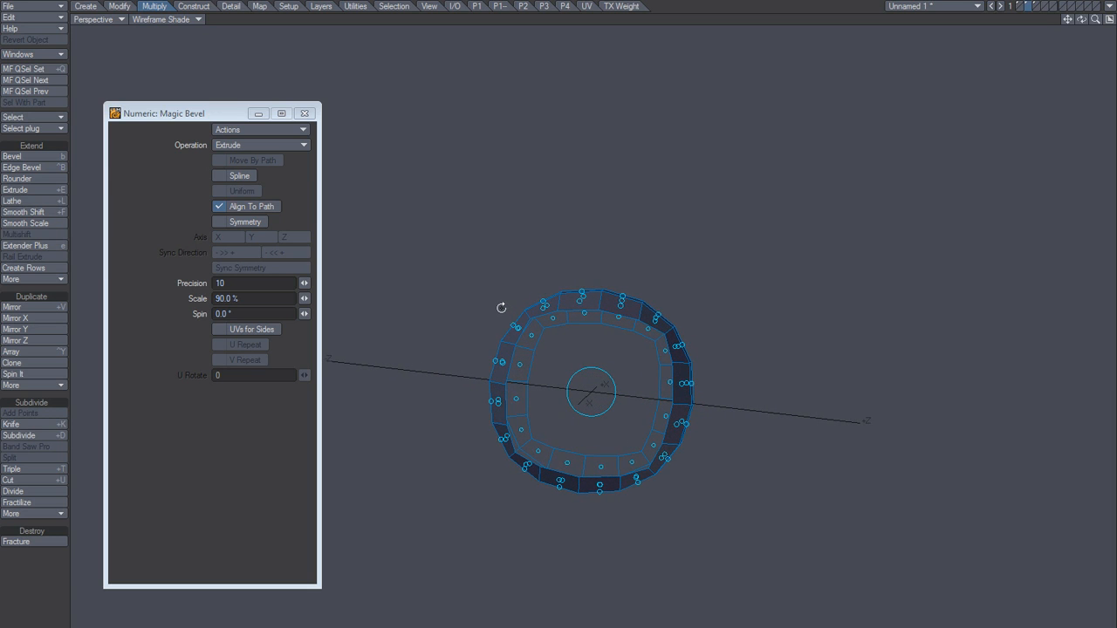
pyautogui.moveTo(513, 324)
pyautogui.mouseDown()
pyautogui.moveTo(490, 287)
pyautogui.moveTo(535, 173)
pyautogui.mouseUp()
pyautogui.keyDown('alt'); pyautogui.moveTo(476, 380); pyautogui.dragTo(608, 306); pyautogui.keyUp('alt')
pyautogui.keyDown('alt'); pyautogui.moveTo(611, 364); pyautogui.dragTo(635, 308); pyautogui.keyUp('alt')
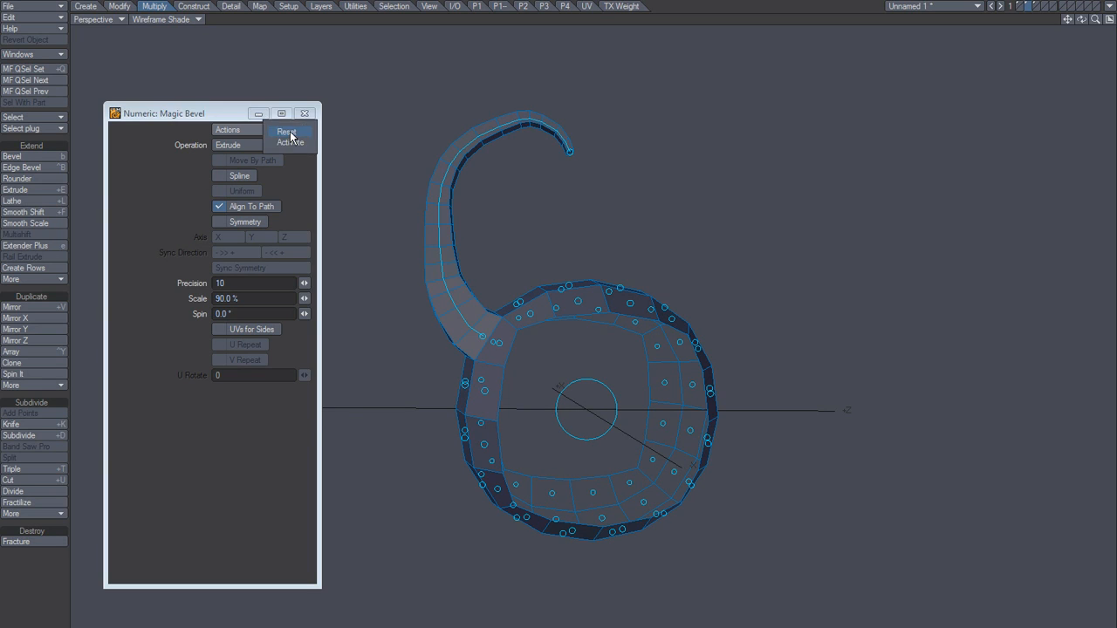
pyautogui.click(291, 135)
# Extrude a long, tapering arm from the upper side polygon, sweeping outward and curling back over the object
pyautogui.moveTo(536, 357)
pyautogui.keyDown('alt'); pyautogui.mouseDown()
pyautogui.moveTo(514, 344)
pyautogui.moveTo(556, 359)
pyautogui.mouseUp(); pyautogui.keyUp('alt')
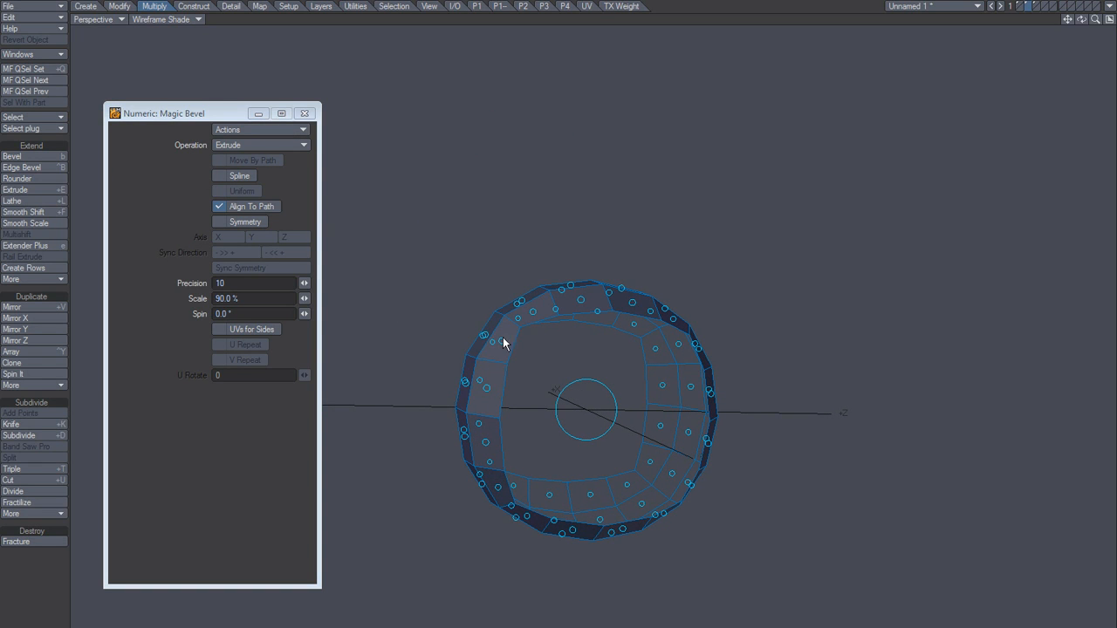
pyautogui.keyDown('alt'); pyautogui.moveTo(533, 367); pyautogui.dragTo(469, 345); pyautogui.keyUp('alt')
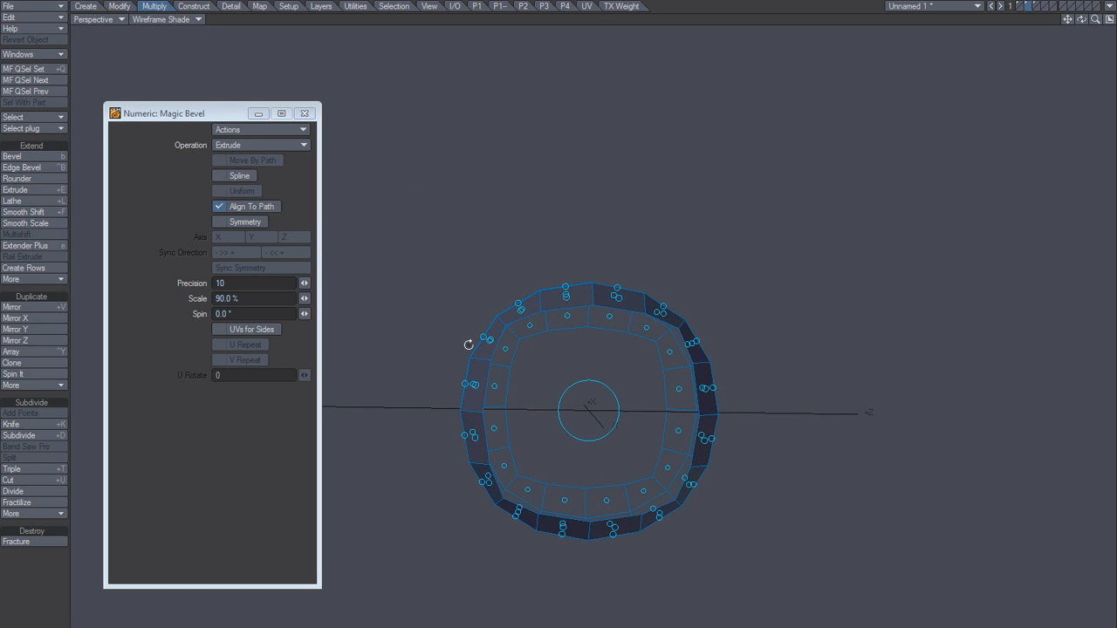
pyautogui.keyDown('alt'); pyautogui.moveTo(597, 379); pyautogui.dragTo(547, 330); pyautogui.keyUp('alt')
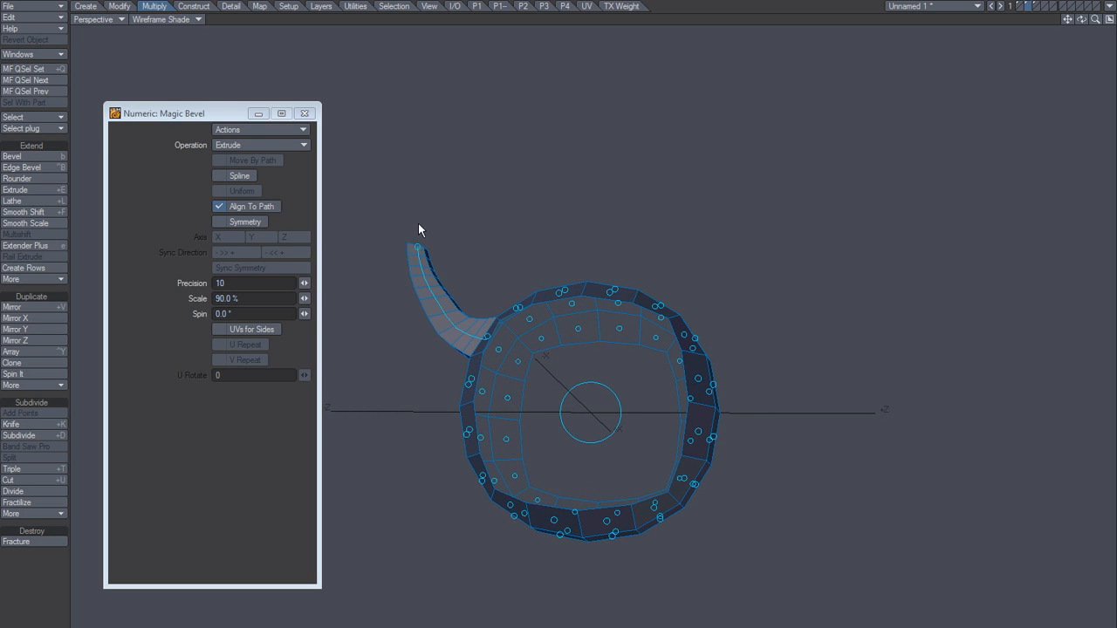
pyautogui.keyDown('alt'); pyautogui.moveTo(477, 374); pyautogui.dragTo(581, 425); pyautogui.keyUp('alt')
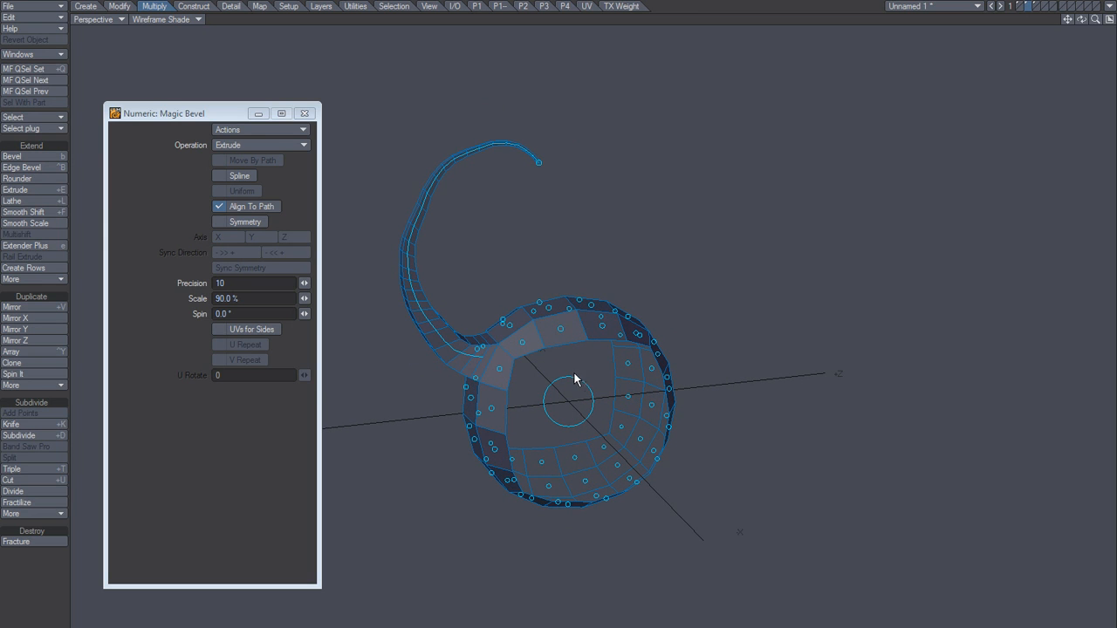
pyautogui.keyDown('alt'); pyautogui.moveTo(577, 423); pyautogui.dragTo(570, 406); pyautogui.keyUp('alt')
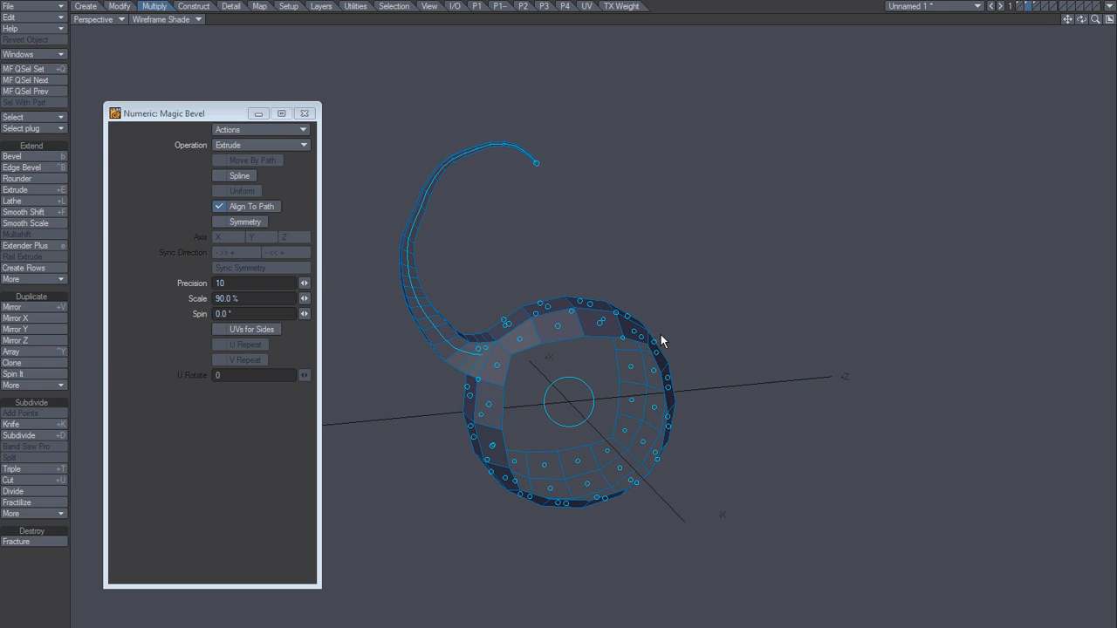